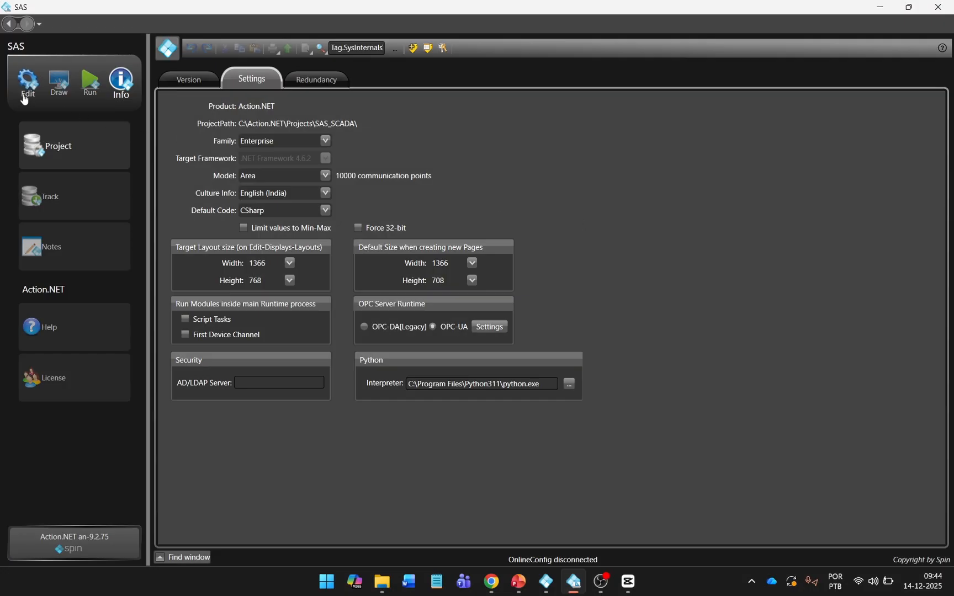
Step: In Datasets DBs, append _s to the TagHistorian, AlarmHistorian and RuntimeUsers SQLite names
{"action": "left_click", "coordinate": [27, 83]}
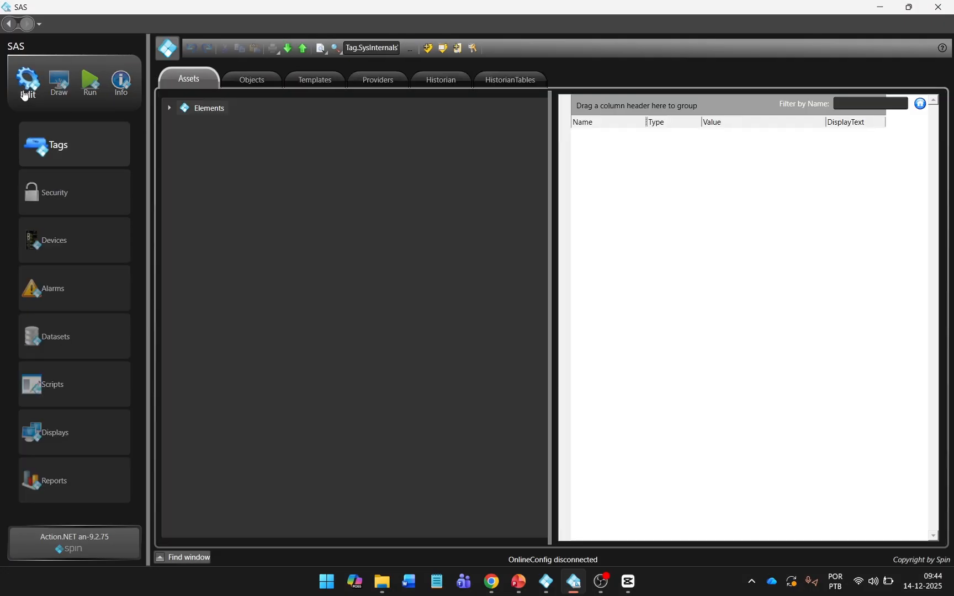
{"action": "left_click", "coordinate": [39, 342]}
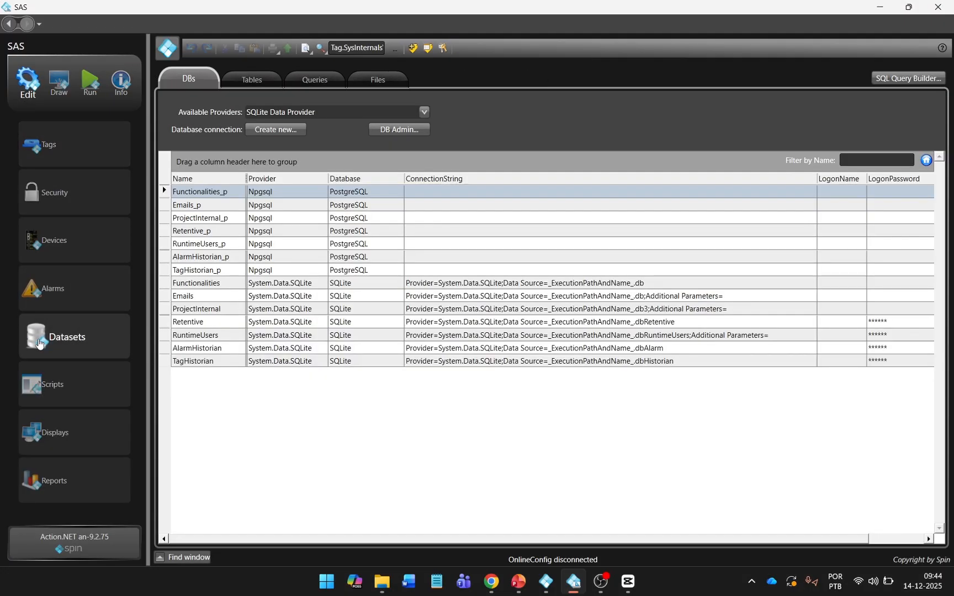
{"action": "left_click", "coordinate": [234, 365]}
{"action": "left_click", "coordinate": [235, 365]}
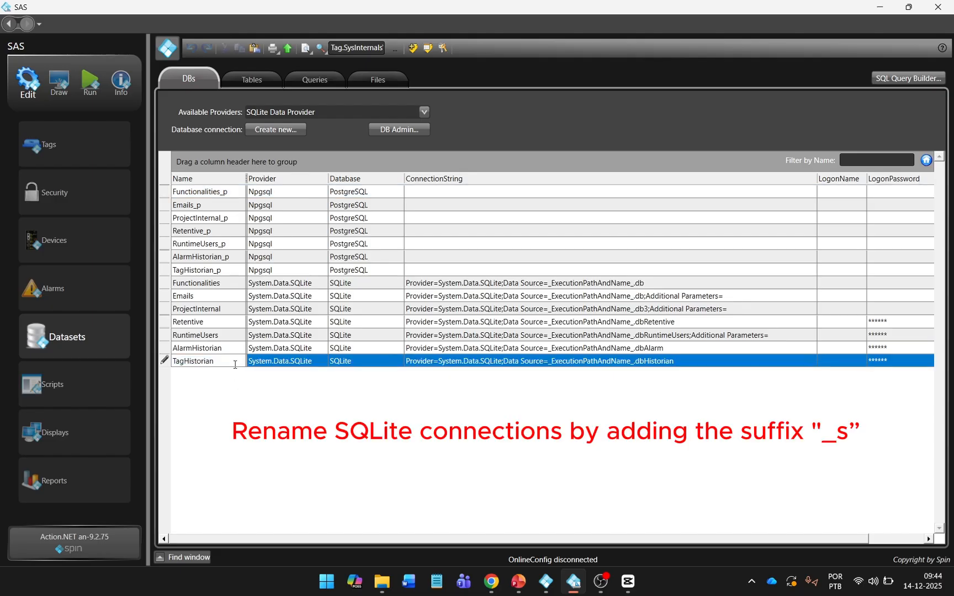
{"action": "key", "text": "Return"}
{"action": "left_click", "coordinate": [238, 348]}
{"action": "left_click", "coordinate": [237, 348]}
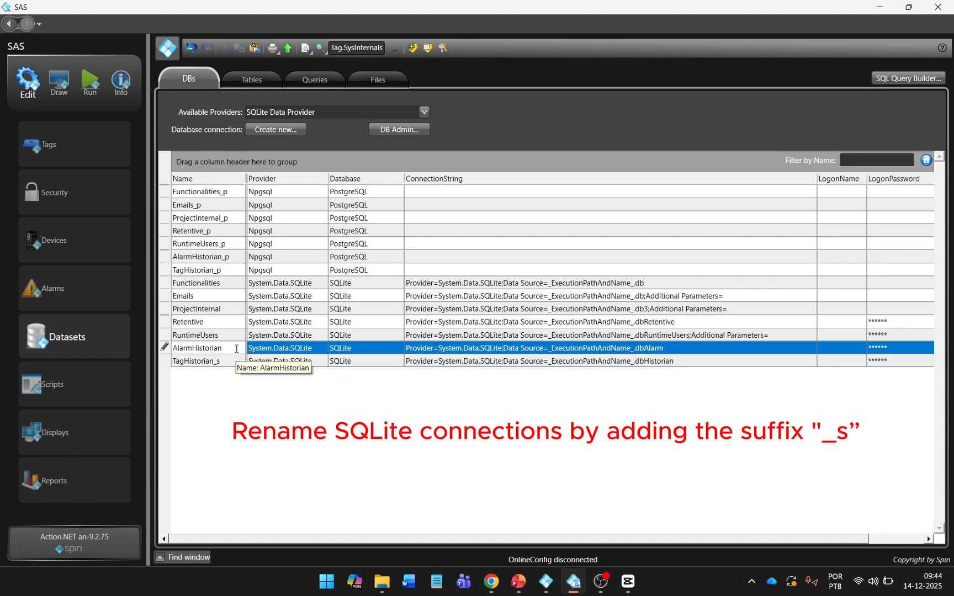
{"action": "type", "text": "_s"}
{"action": "key", "text": "Return"}
{"action": "left_click", "coordinate": [239, 335]}
{"action": "type", "text": "_s"}
{"action": "key", "text": "Return"}
Step: Append _s to the Retentive, ProjectInternal, Emails and Functionalities SQLite connection names
{"action": "left_click", "coordinate": [241, 322]}
{"action": "left_click", "coordinate": [241, 322]}
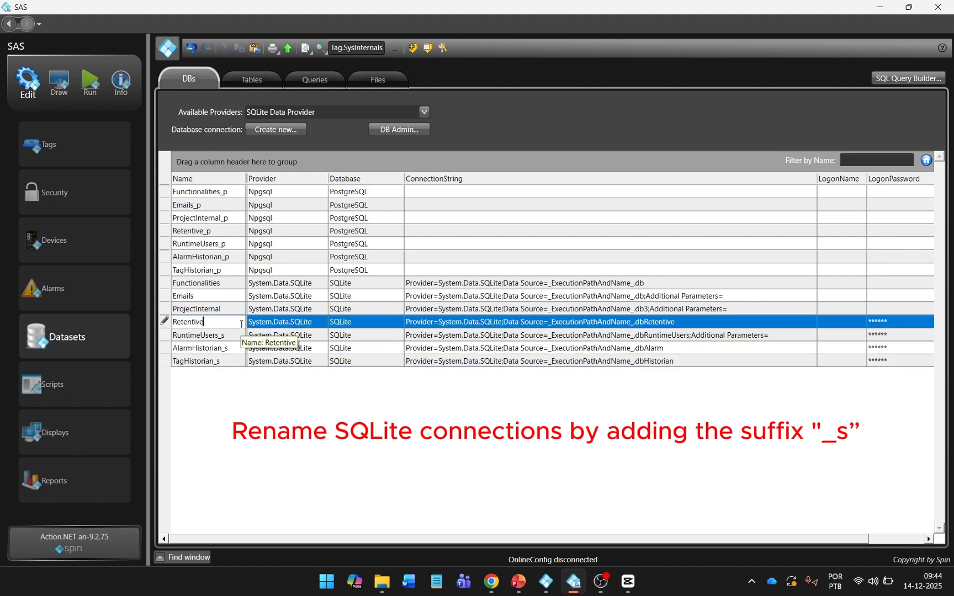
{"action": "type", "text": "_s"}
{"action": "key", "text": "Return"}
{"action": "left_click", "coordinate": [239, 309]}
{"action": "left_click", "coordinate": [239, 309]}
{"action": "type", "text": "_s"}
{"action": "key", "text": "Return"}
{"action": "left_click", "coordinate": [238, 297]}
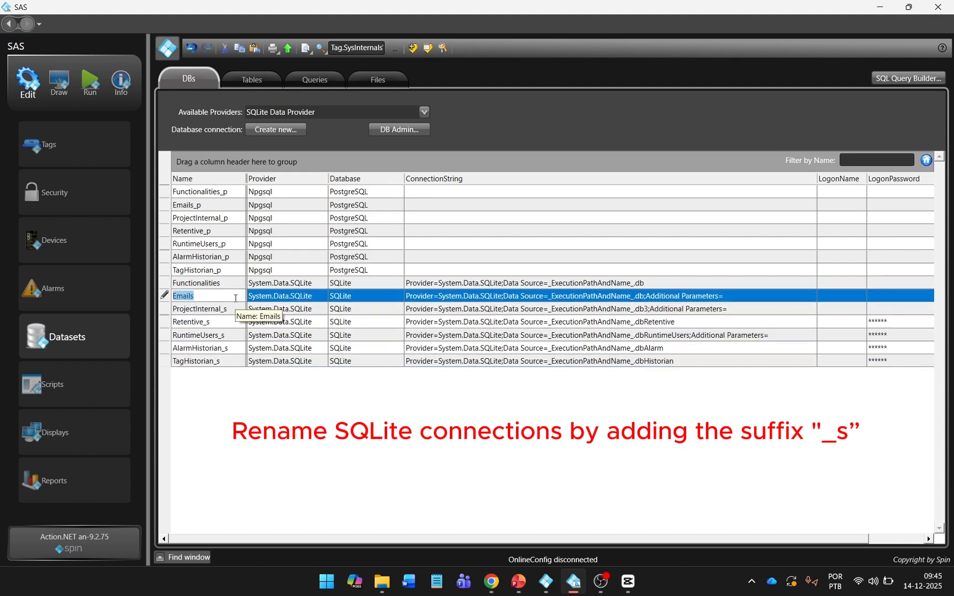
{"action": "left_click", "coordinate": [239, 296]}
{"action": "type", "text": "_s"}
{"action": "key", "text": "Return"}
{"action": "left_click", "coordinate": [232, 286]}
{"action": "left_click", "coordinate": [233, 285]}
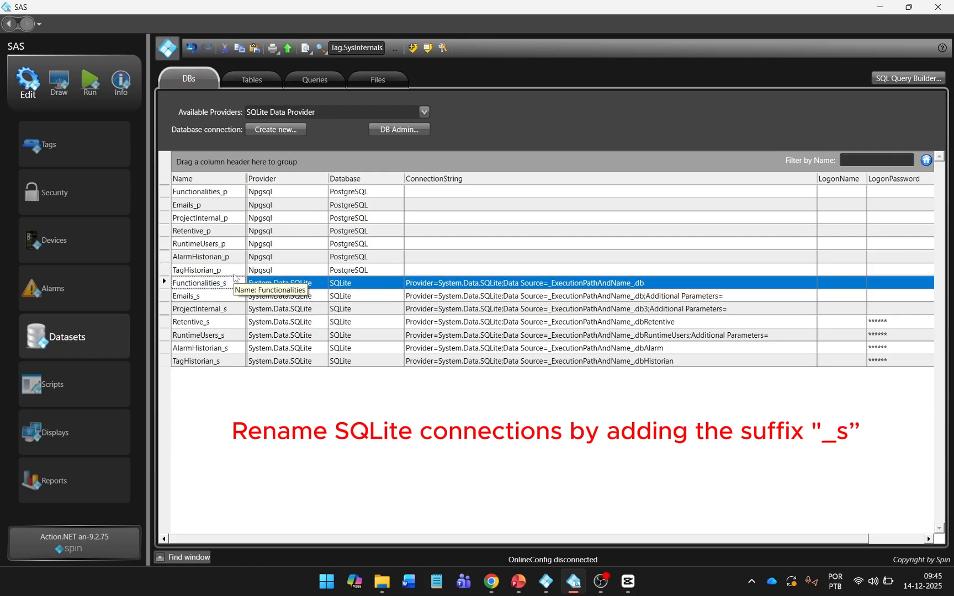
Step: Remove _p from the TagHistorian_p, AlarmHistorian_p and RuntimeUsers_p PostgreSQL connection names
{"action": "left_click", "coordinate": [234, 271]}
{"action": "left_click", "coordinate": [234, 271]}
{"action": "left_click", "coordinate": [235, 271]}
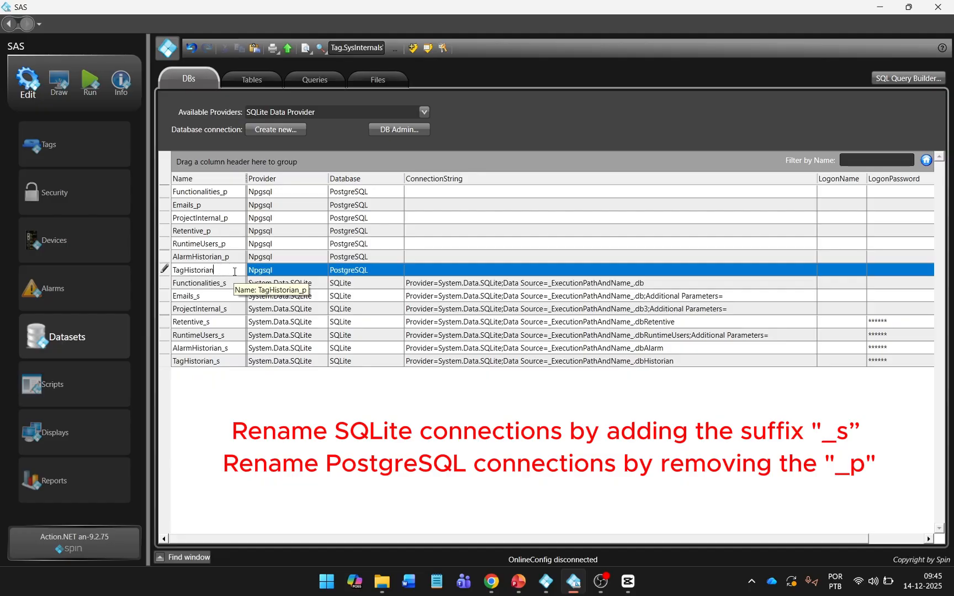
{"action": "type", "text": "n"}
{"action": "key", "text": "Return"}
{"action": "left_click", "coordinate": [236, 259]}
{"action": "key", "text": "BackSpace"}
{"action": "key", "text": "BackSpace"}
{"action": "key", "text": "Return"}
{"action": "left_click", "coordinate": [235, 247]}
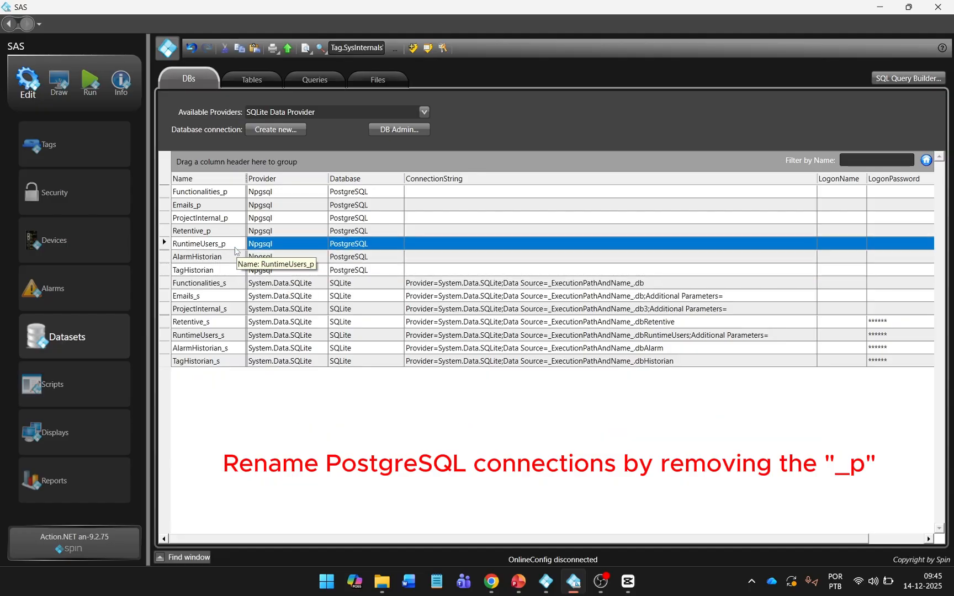
{"action": "left_click", "coordinate": [235, 246]}
{"action": "key", "text": "BackSpace"}
{"action": "key", "text": "ctrl+z"}
{"action": "key", "text": "BackSpace"}
{"action": "key", "text": "BackSpace"}
{"action": "key", "text": "Return"}
Step: Remove _p from the Retentive_p, ProjectInternal_p, Emails_p and Functionalities_p connection names
{"action": "double_click", "coordinate": [236, 232]}
{"action": "key", "text": "BackSpace"}
{"action": "key", "text": "Return"}
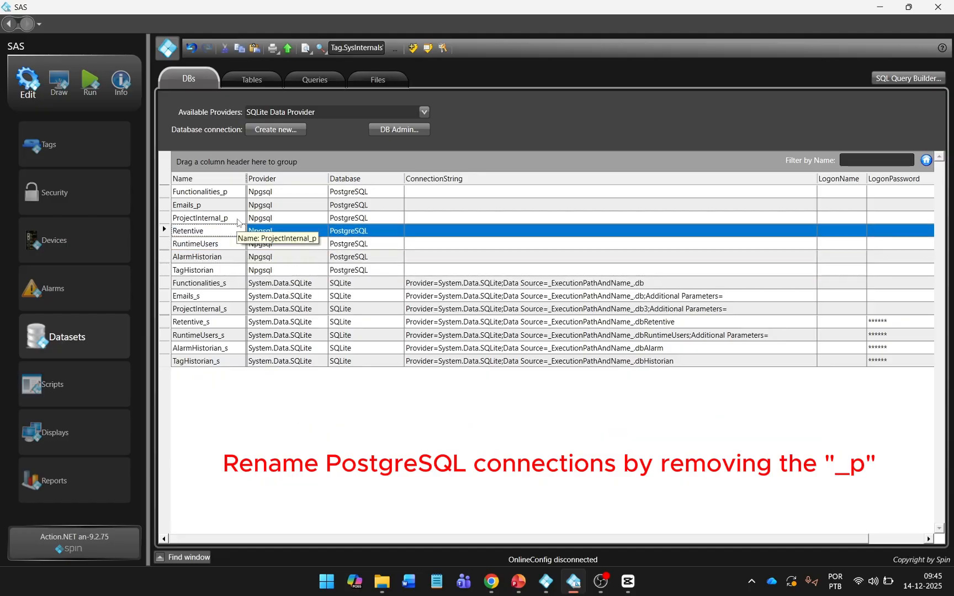
{"action": "double_click", "coordinate": [238, 220]}
{"action": "key", "text": "BackSpace"}
{"action": "key", "text": "BackSpace"}
{"action": "key", "text": "Return"}
{"action": "double_click", "coordinate": [238, 206]}
{"action": "key", "text": "BackSpace"}
{"action": "key", "text": "BackSpace"}
{"action": "key", "text": "Return"}
{"action": "double_click", "coordinate": [241, 192]}
{"action": "key", "text": "BackSpace"}
{"action": "key", "text": "BackSpace"}
{"action": "key", "text": "Return"}
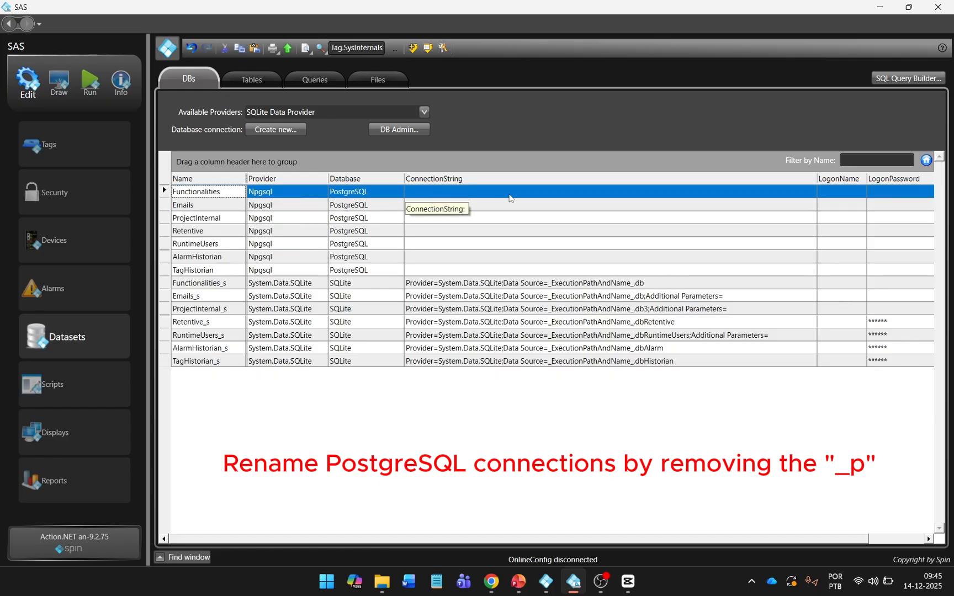
Step: Set the TagHistorian connection string's database to treinamentoSAS
{"action": "left_click", "coordinate": [526, 271]}
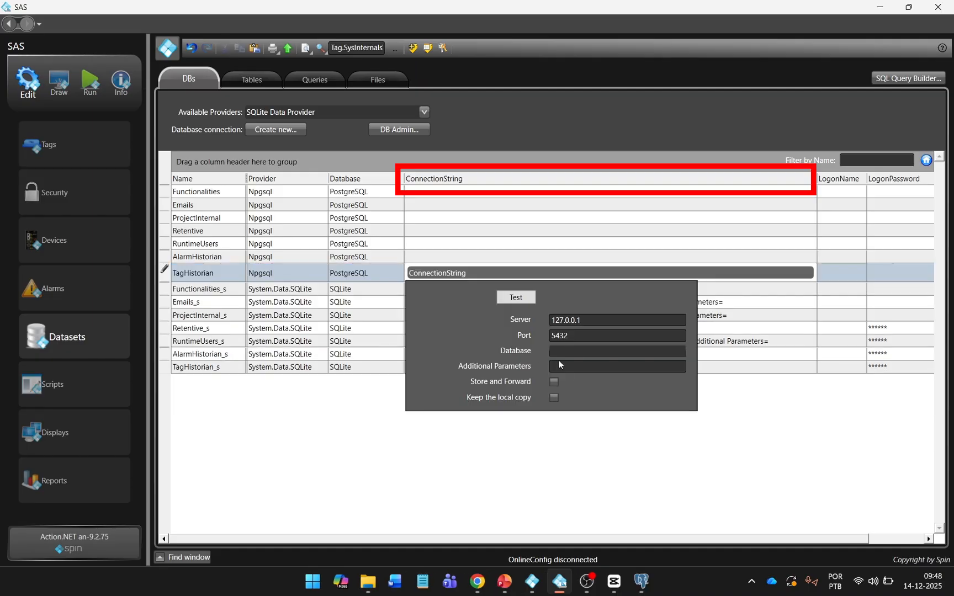
{"action": "type", "text": "treinamento"}
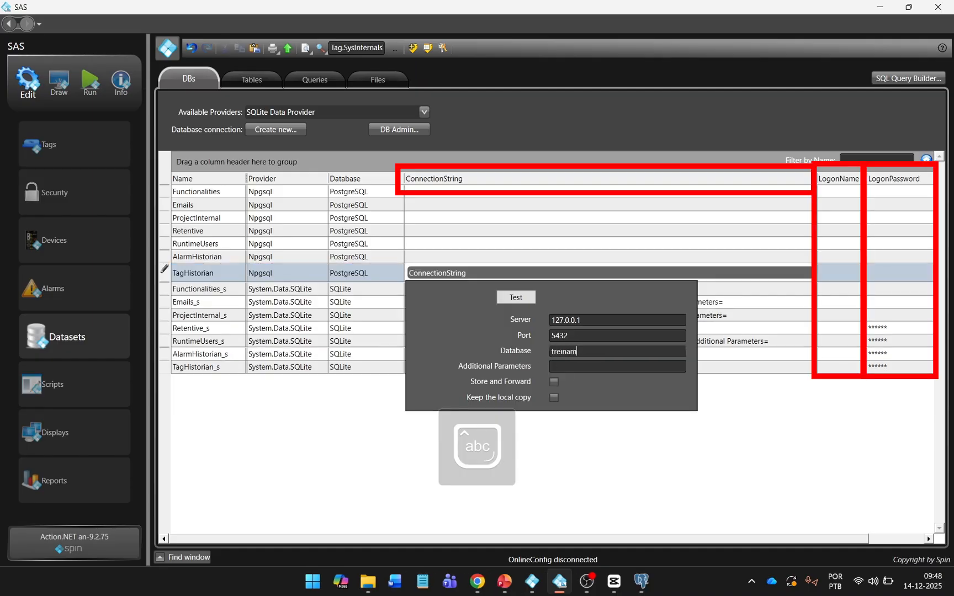
{"action": "key", "text": "Caps_Lock"}
{"action": "type", "text": "SAS"}
{"action": "key", "text": "Return"}
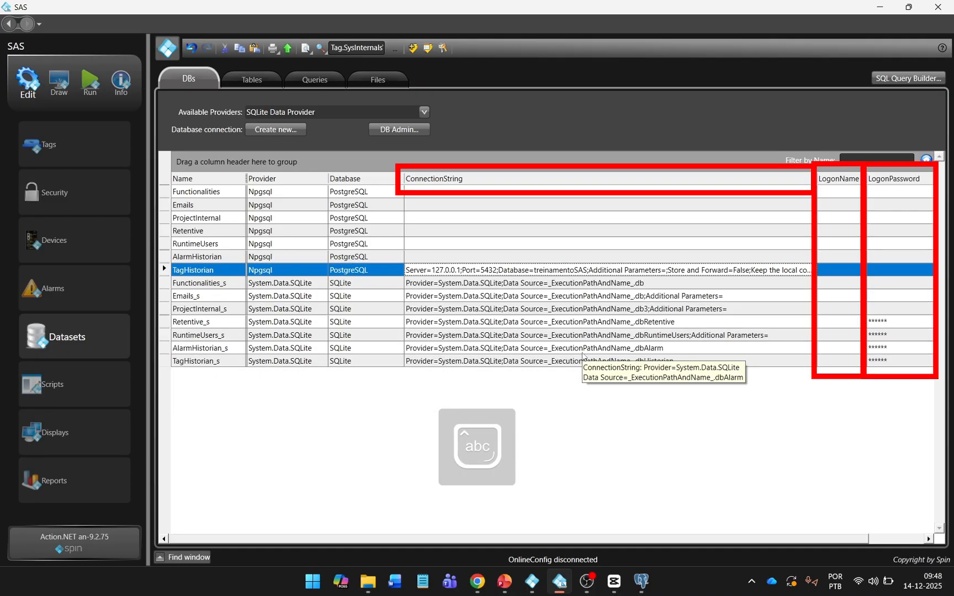
Step: Fill in TagHistorian's logon name and password, then test it, finding 1 table
{"action": "left_click", "coordinate": [849, 272]}
{"action": "left_click", "coordinate": [881, 270]}
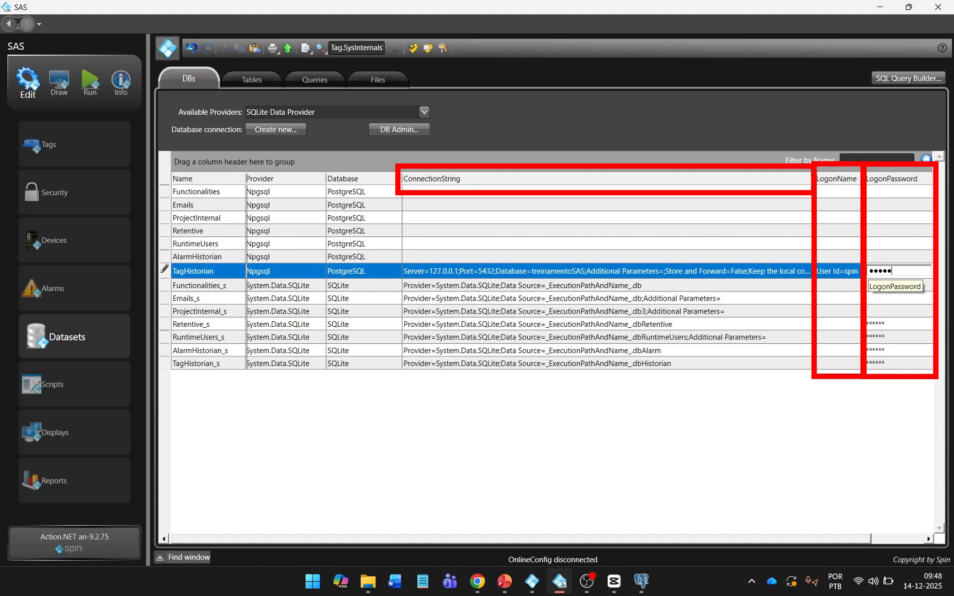
{"action": "left_click", "coordinate": [784, 272]}
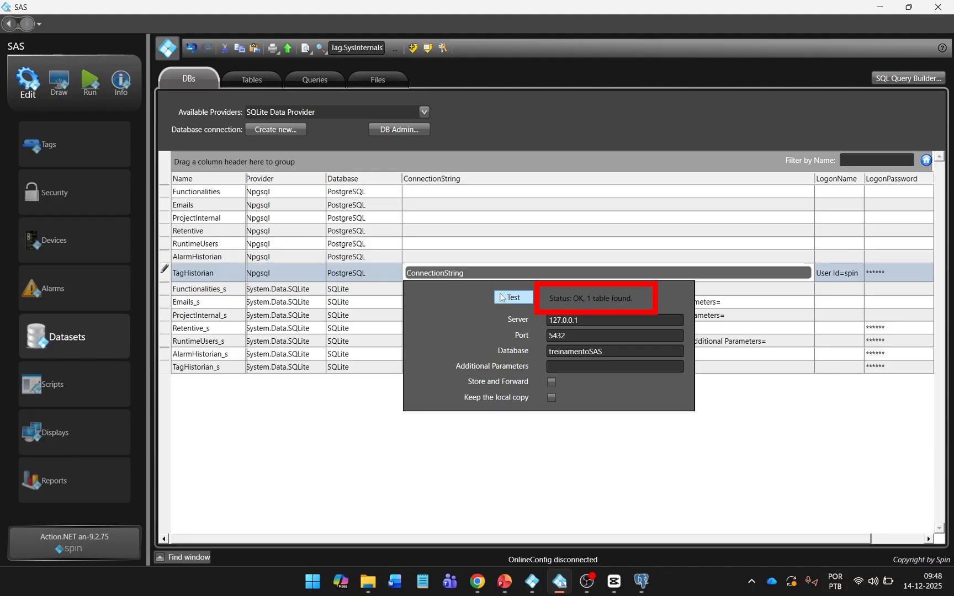
{"action": "left_click", "coordinate": [445, 262]}
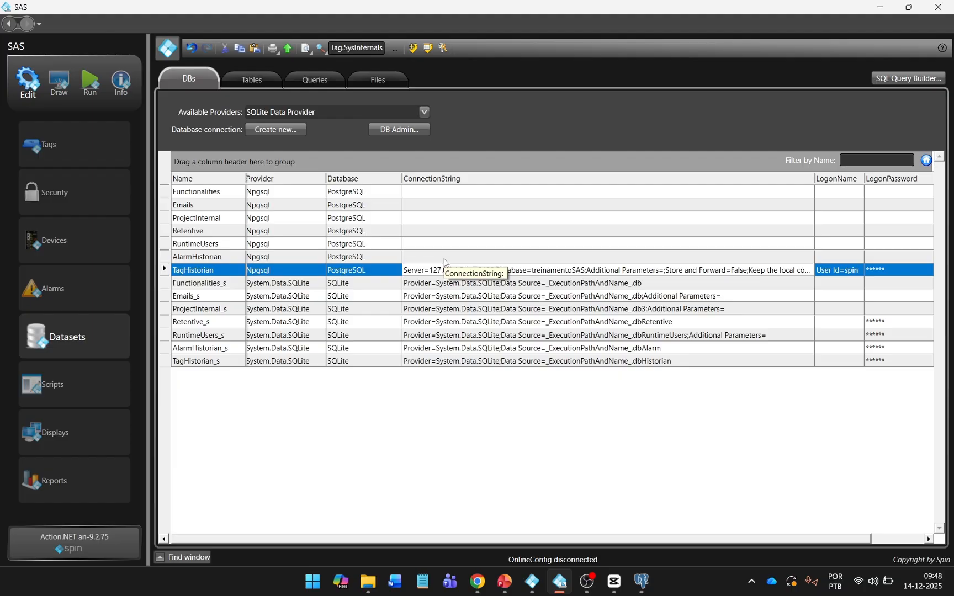
{"action": "left_click", "coordinate": [447, 255]}
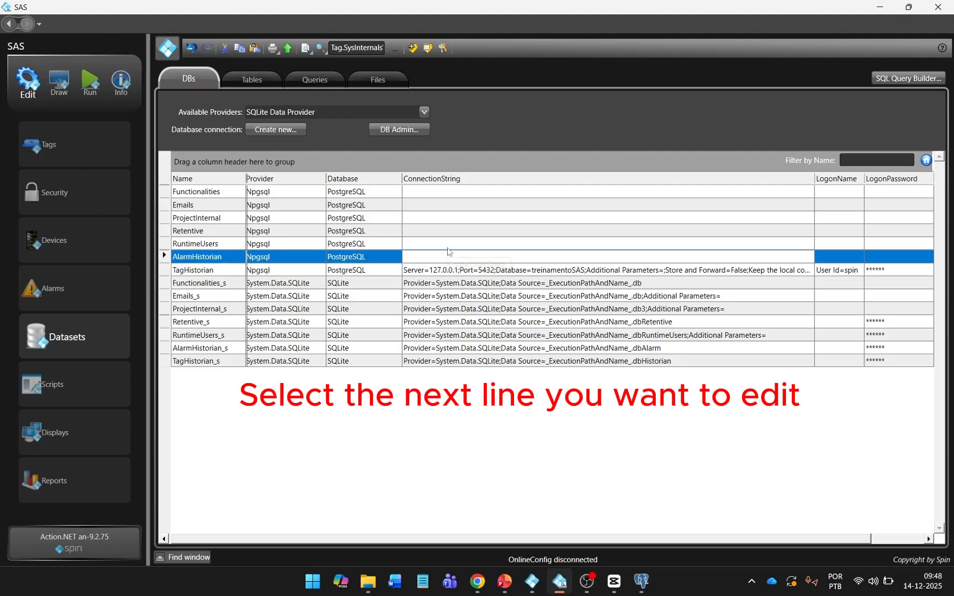
Step: Combine-edit the six other PostgreSQL connections with database treinamentoSAS in the connection string
{"action": "left_click", "coordinate": [452, 192], "text": "shift"}
{"action": "right_click", "coordinate": [451, 192]}
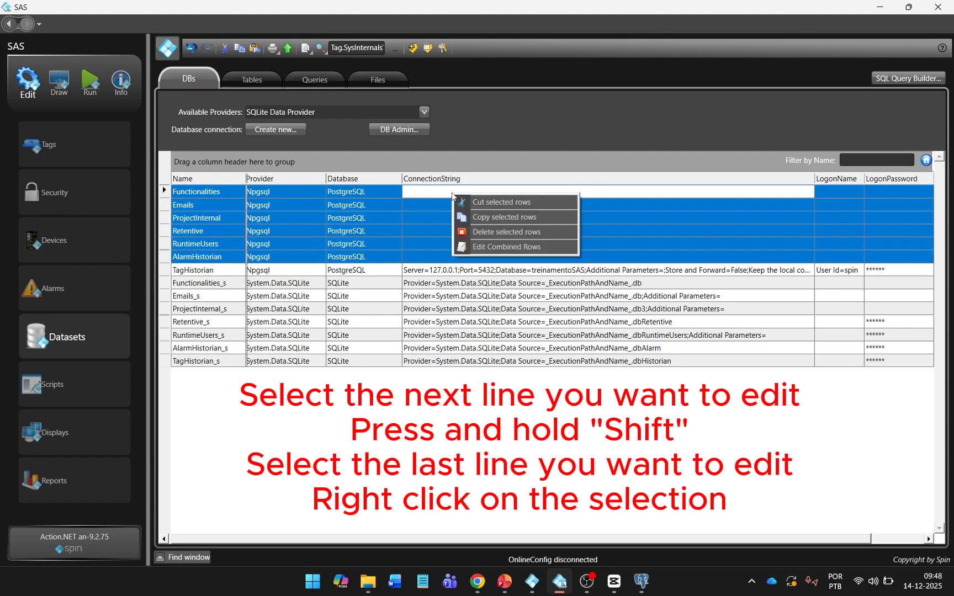
{"action": "left_click", "coordinate": [487, 246]}
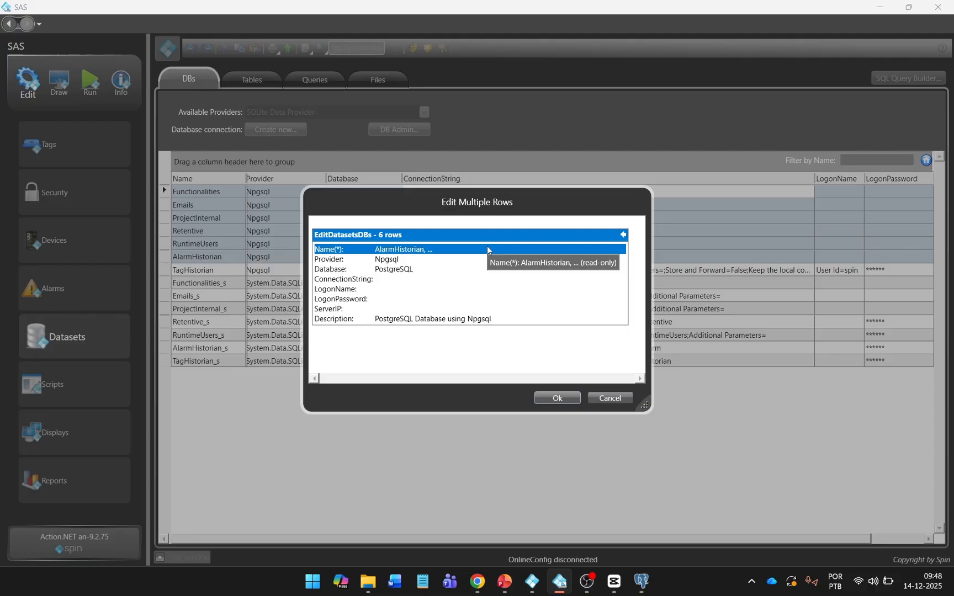
{"action": "left_click", "coordinate": [429, 274]}
{"action": "left_click", "coordinate": [426, 278]}
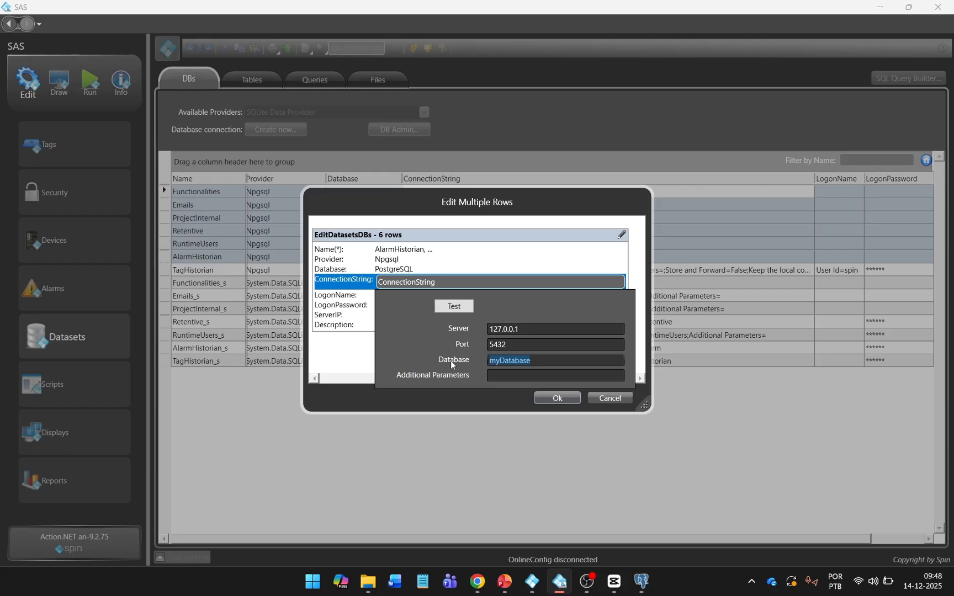
{"action": "type", "text": "treinamentoSAS"}
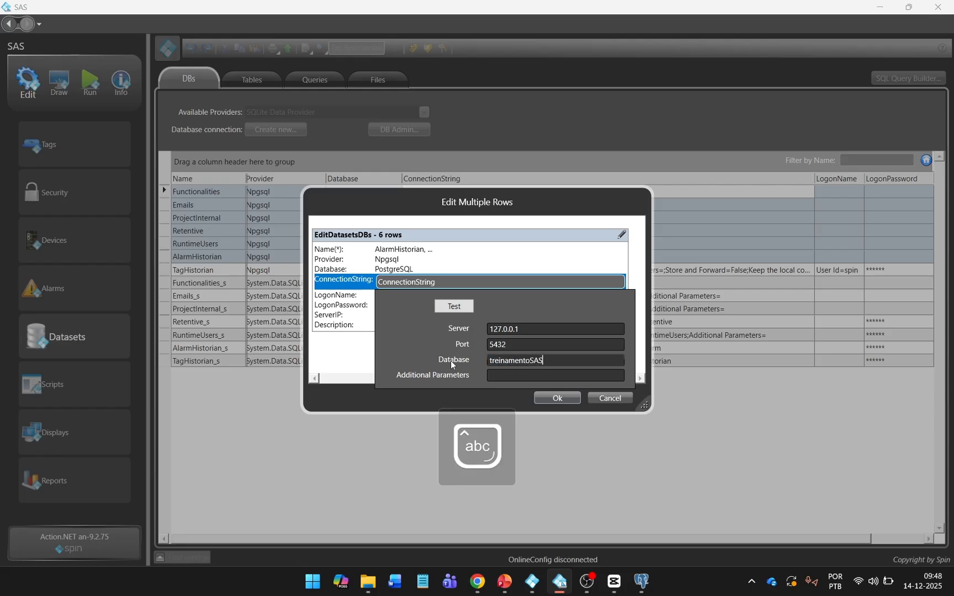
{"action": "key", "text": "Return"}
Step: Set their shared logon name and password, apply to all six, and check pgAdmin
{"action": "left_click", "coordinate": [450, 290]}
{"action": "type", "text": "User Id=s"}
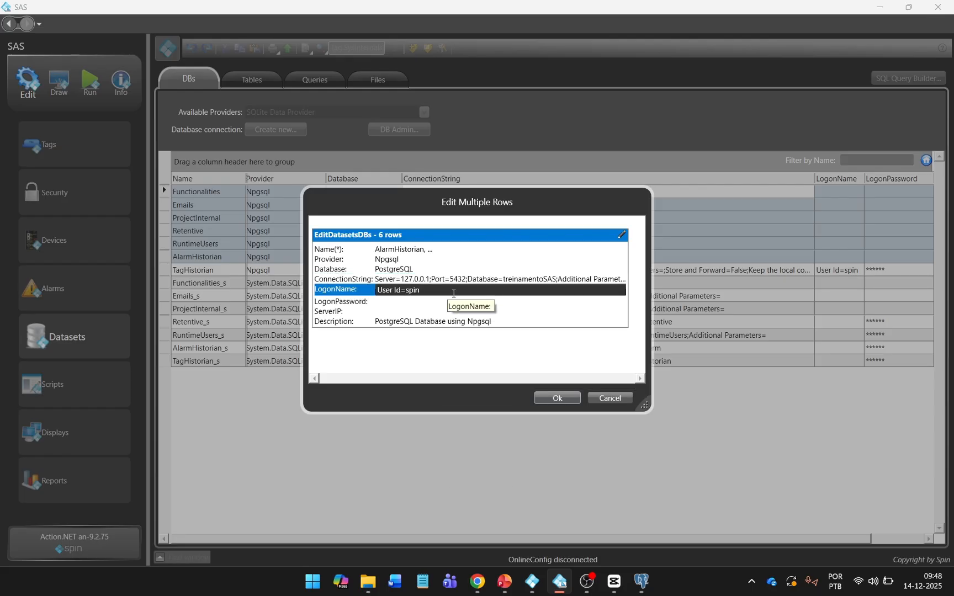
{"action": "type", "text": "pin"}
{"action": "left_click", "coordinate": [454, 301]}
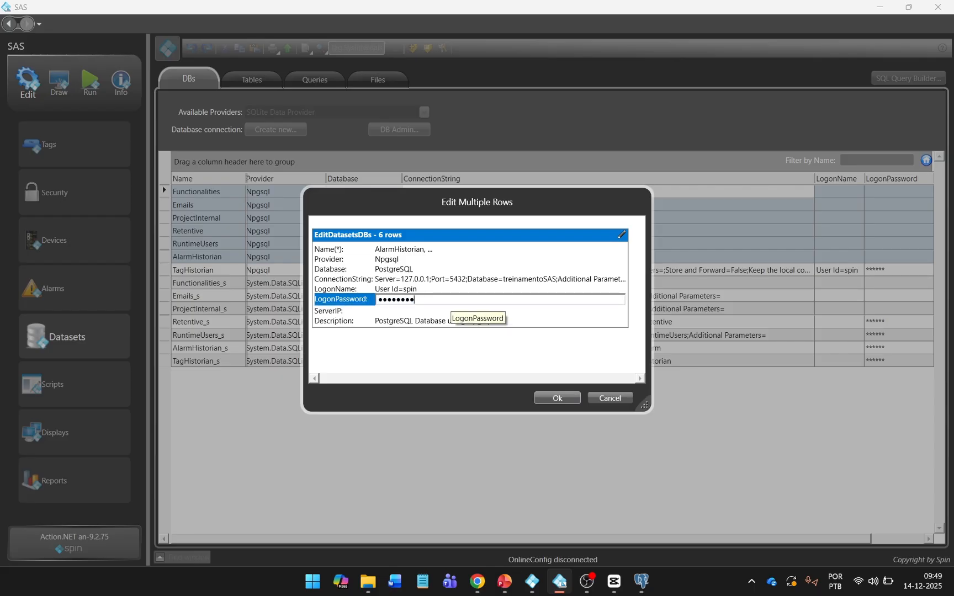
{"action": "key", "text": "Return"}
{"action": "left_click", "coordinate": [453, 270]}
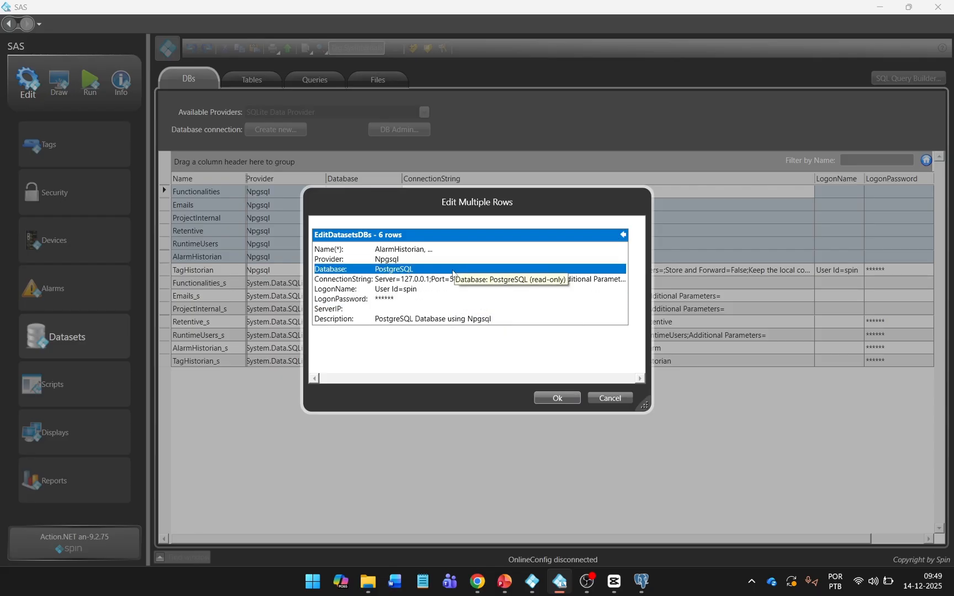
{"action": "left_click", "coordinate": [453, 280]}
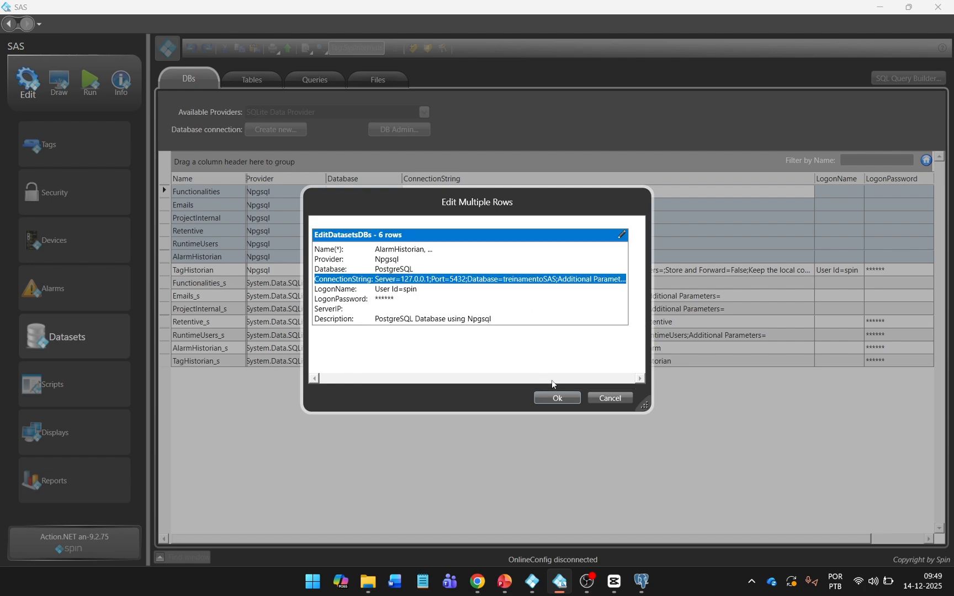
{"action": "left_click", "coordinate": [556, 398]}
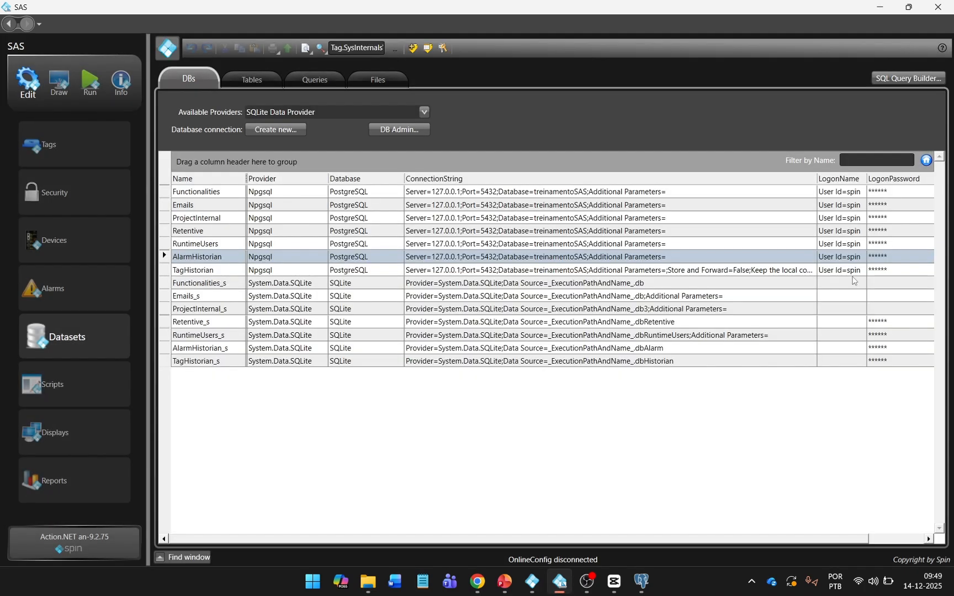
{"action": "left_click", "coordinate": [642, 581]}
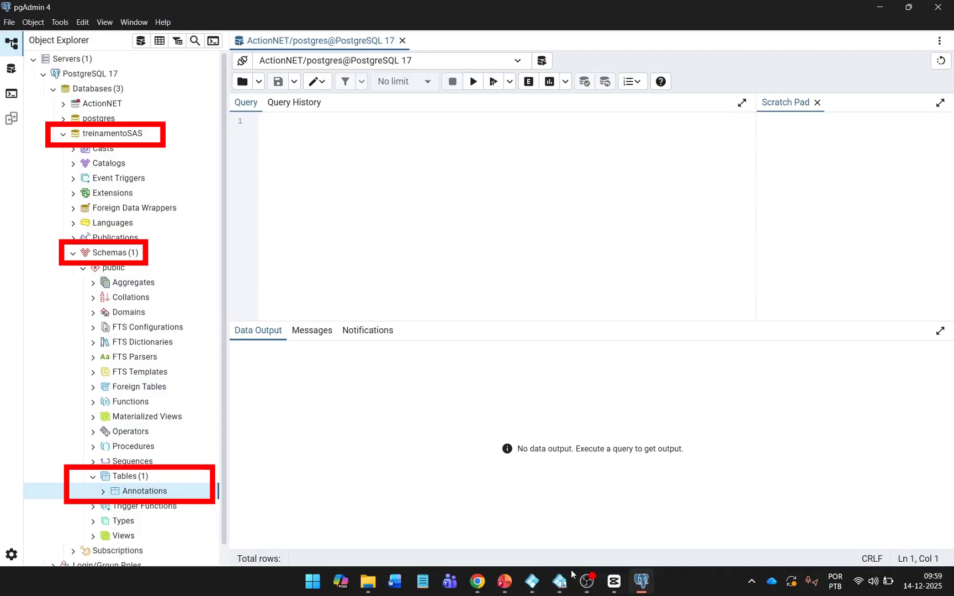
{"action": "left_click", "coordinate": [560, 582]}
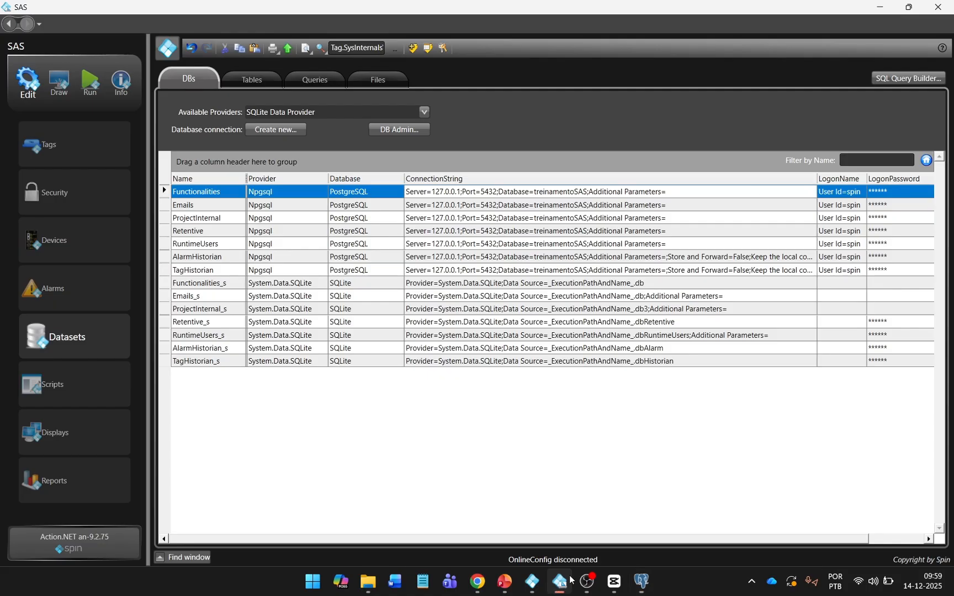
Step: Point the DefaultDB dataset table at the ProjectInternal database
{"action": "left_click", "coordinate": [250, 82]}
{"action": "left_click", "coordinate": [315, 148]}
{"action": "left_click", "coordinate": [318, 146]}
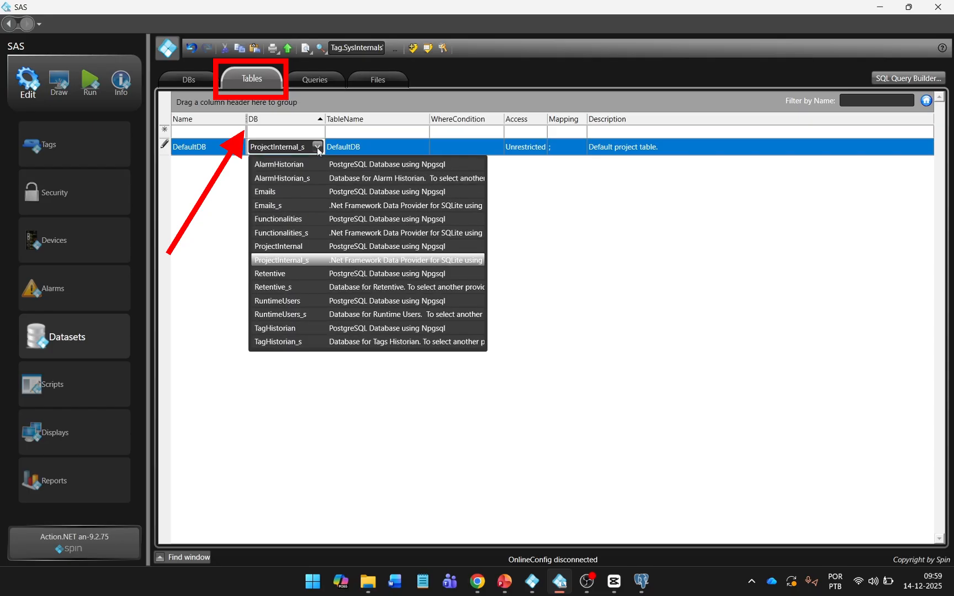
{"action": "left_click", "coordinate": [308, 247]}
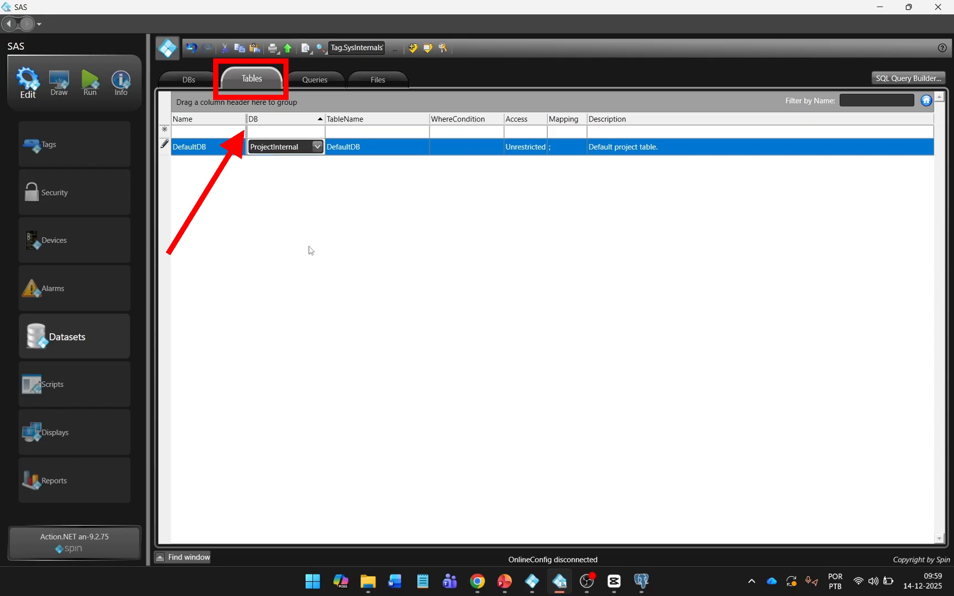
Step: Set the eight queries from AnalogLimit through Scheduling_RowsCount to the Functionalities database
{"action": "left_click", "coordinate": [329, 78]}
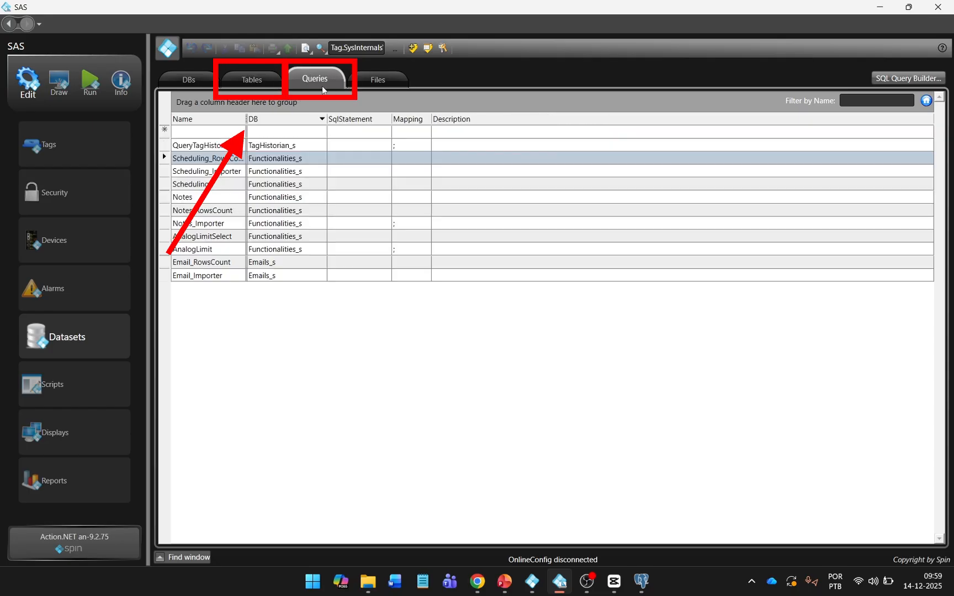
{"action": "left_click", "coordinate": [301, 184]}
{"action": "left_click", "coordinate": [297, 276], "text": "shift"}
{"action": "right_click", "coordinate": [296, 276]}
{"action": "left_click", "coordinate": [337, 327]}
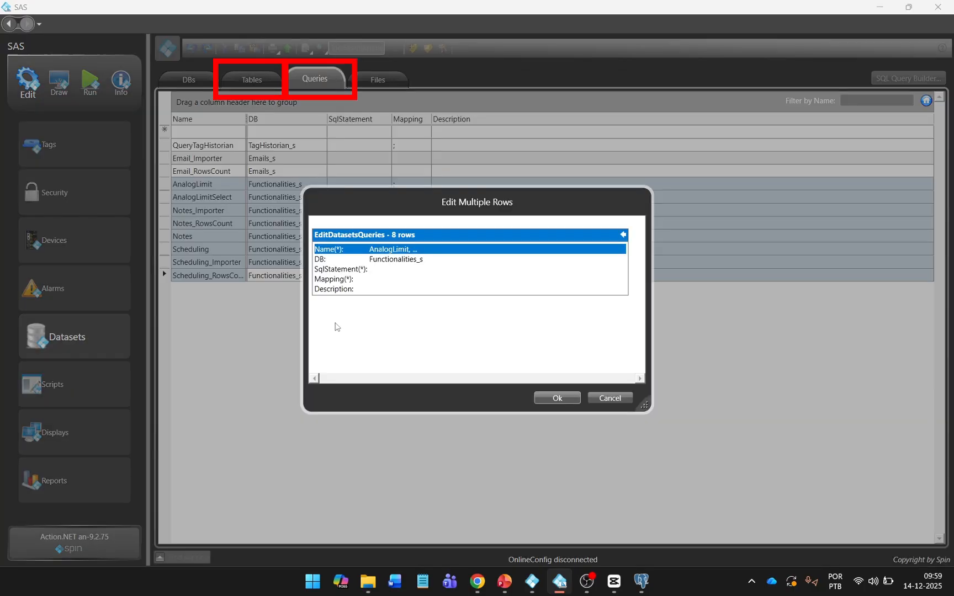
{"action": "left_click", "coordinate": [462, 264]}
{"action": "left_click", "coordinate": [462, 264]}
{"action": "left_click", "coordinate": [462, 332]}
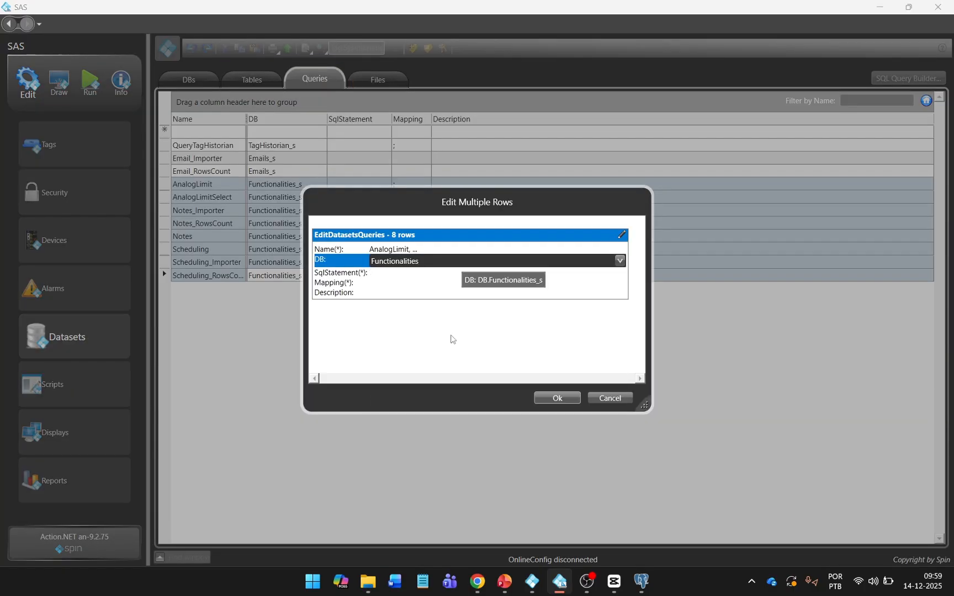
{"action": "left_click", "coordinate": [558, 398]}
Step: Set the Email_Importer and Email_RowsCount queries to the Emails database
{"action": "left_click", "coordinate": [301, 159]}
{"action": "left_click", "coordinate": [301, 171], "text": "shift"}
{"action": "right_click", "coordinate": [301, 172]}
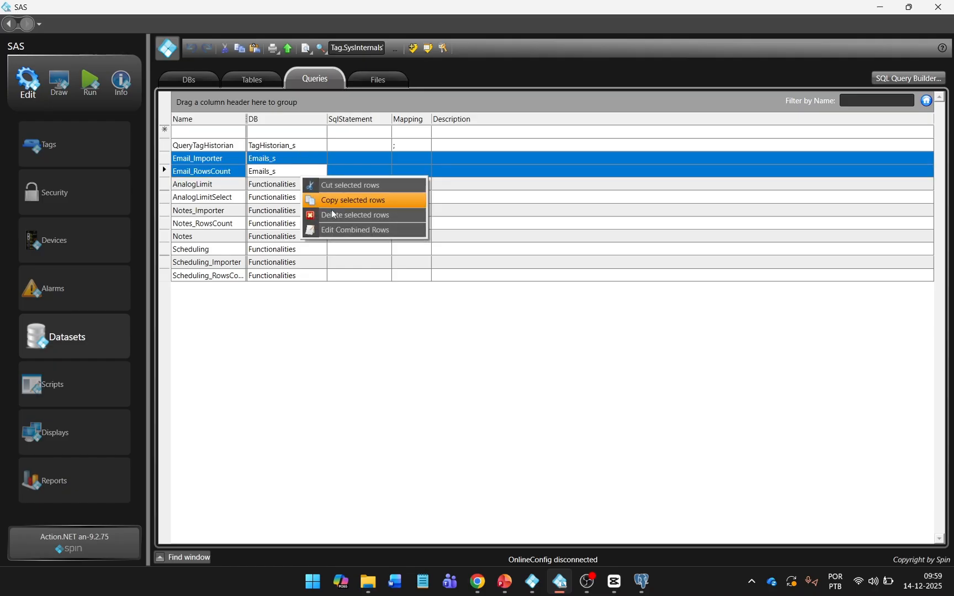
{"action": "left_click", "coordinate": [337, 230]}
{"action": "left_click", "coordinate": [450, 261]}
{"action": "left_click", "coordinate": [452, 262]}
{"action": "left_click", "coordinate": [418, 307]}
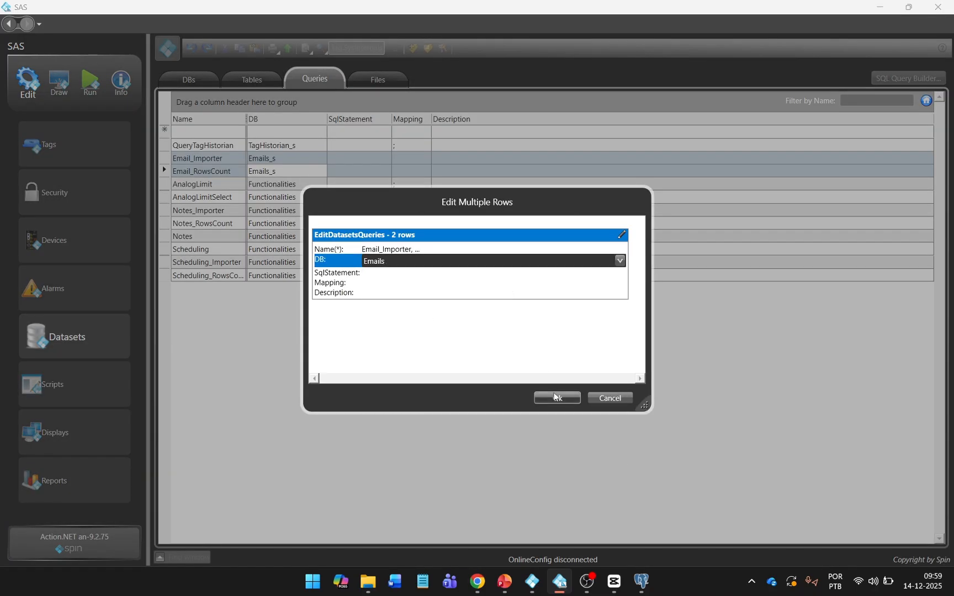
{"action": "left_click", "coordinate": [558, 398]}
Step: Point the QueryTagHistorian query at the TagHistorian database
{"action": "left_click", "coordinate": [307, 147]}
{"action": "left_click", "coordinate": [306, 149]}
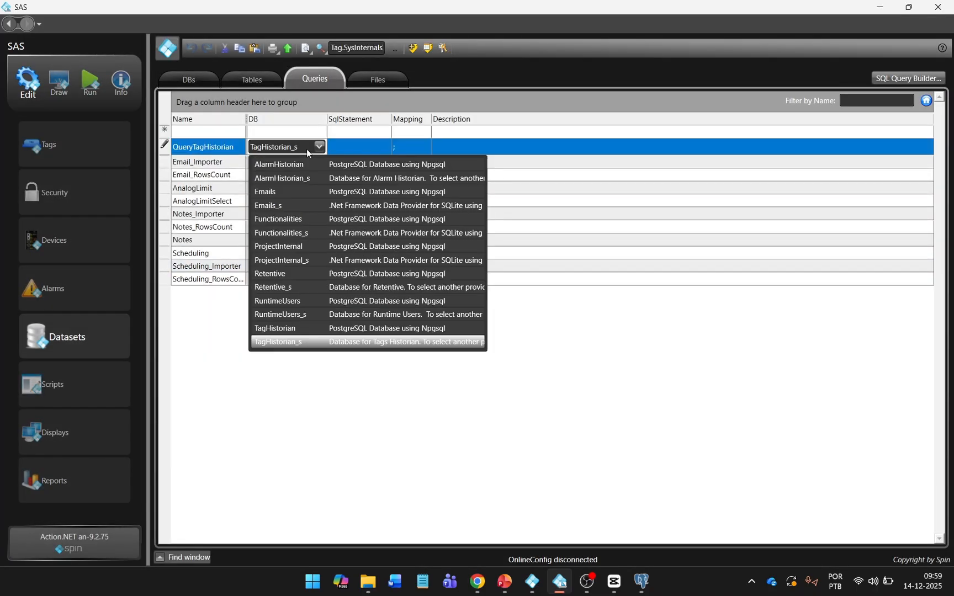
{"action": "left_click", "coordinate": [309, 324]}
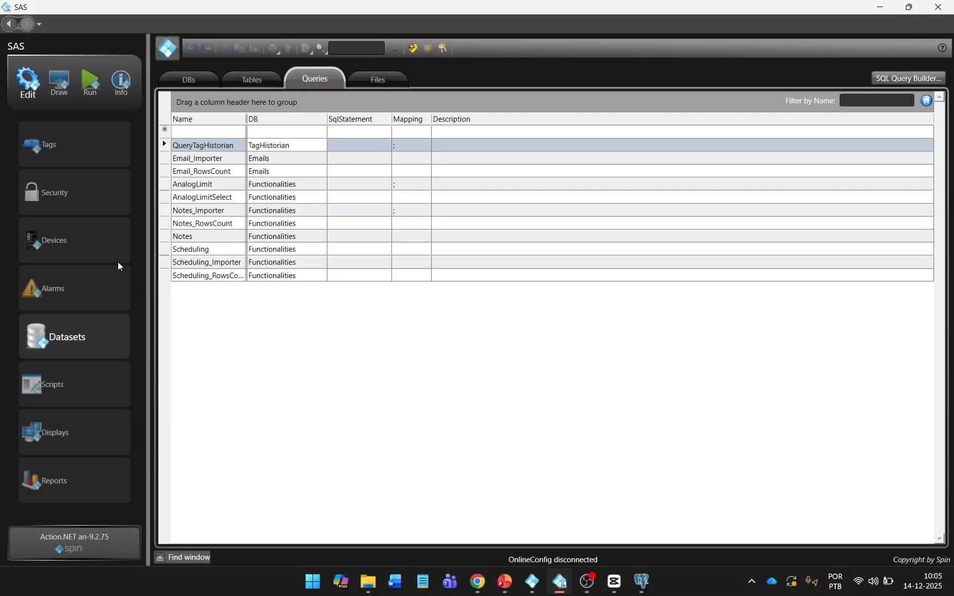
{"action": "left_click", "coordinate": [115, 262]}
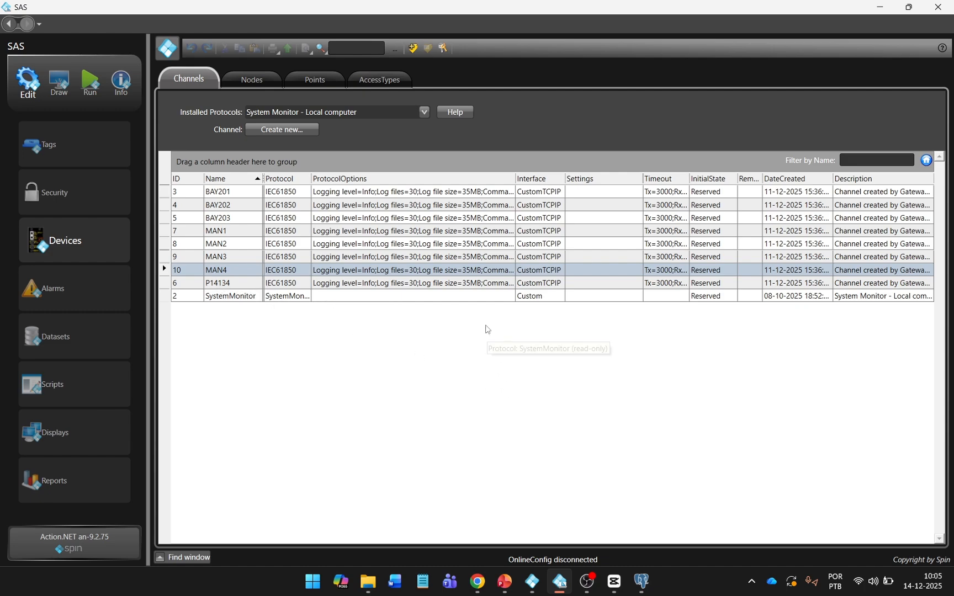
Step: Set InitialState to Enabled for all nine device channels at once
{"action": "left_click", "coordinate": [498, 299]}
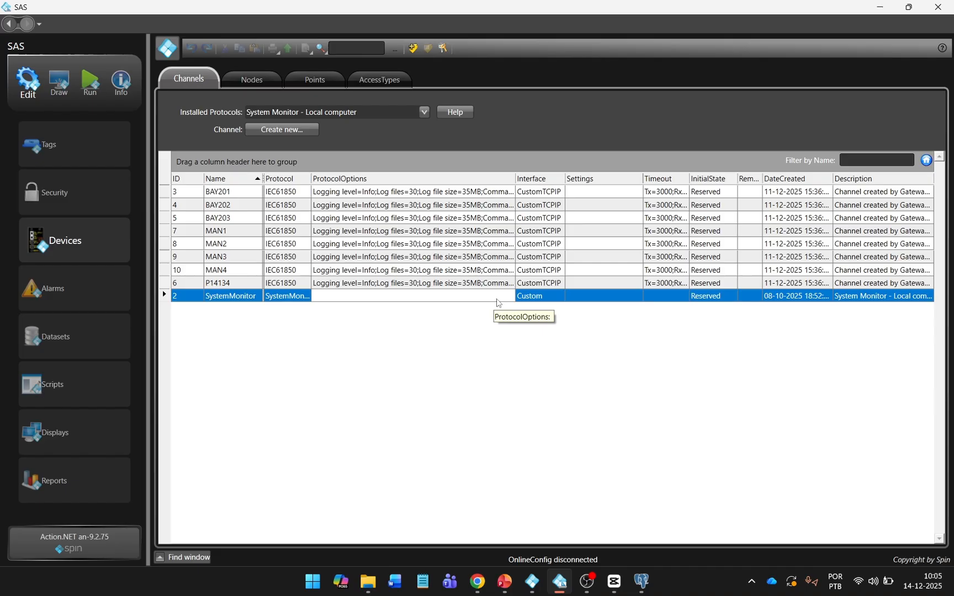
{"action": "left_click", "coordinate": [495, 192], "text": "shift"}
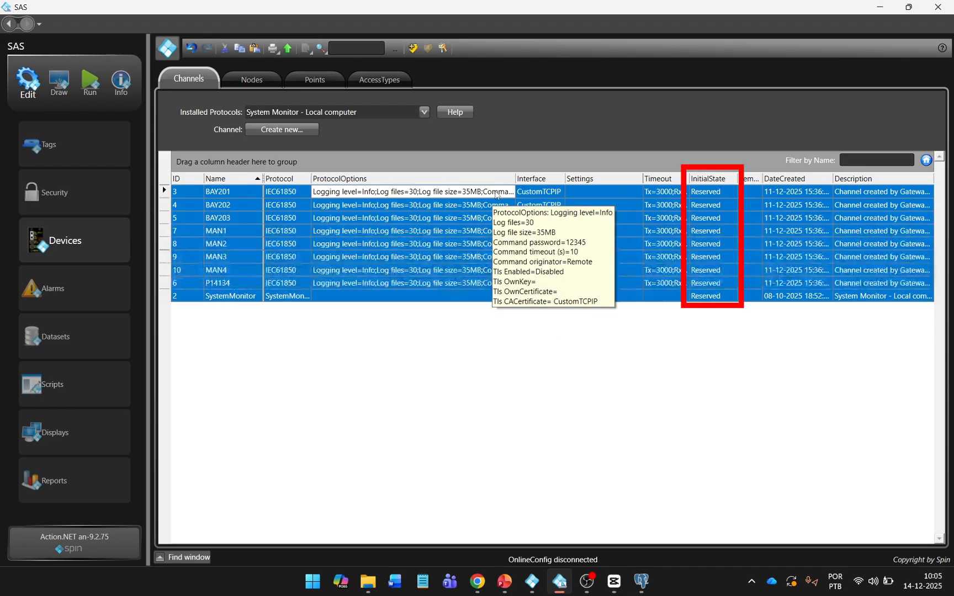
{"action": "right_click", "coordinate": [728, 195]}
{"action": "left_click", "coordinate": [755, 252]}
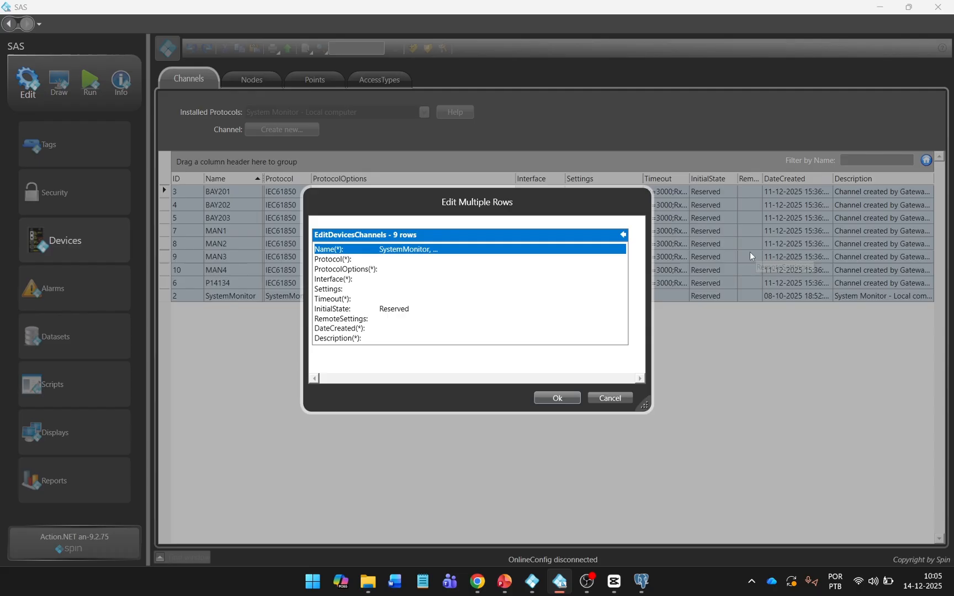
{"action": "left_click", "coordinate": [428, 307]}
{"action": "left_click", "coordinate": [428, 309]}
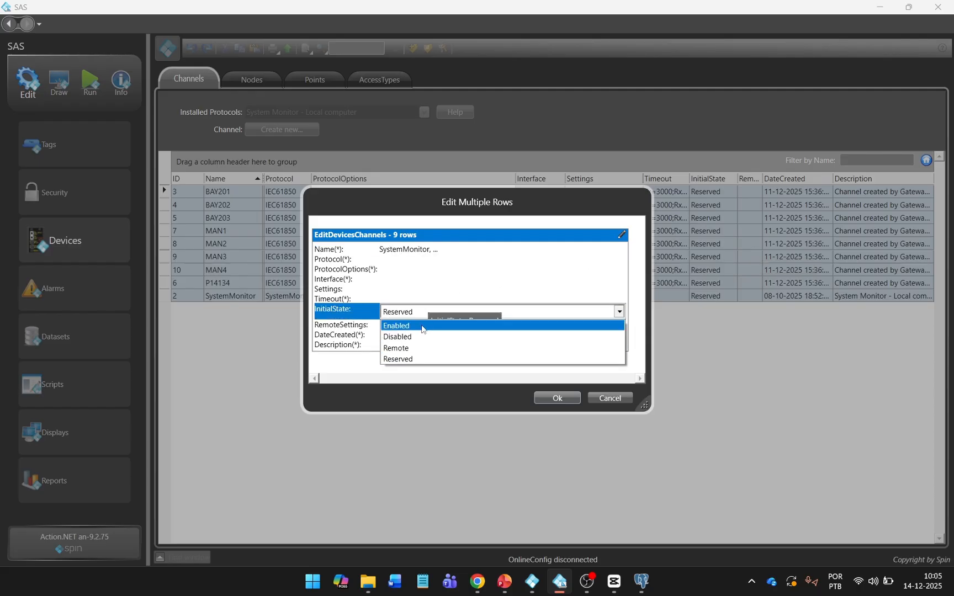
{"action": "left_click", "coordinate": [423, 327]}
{"action": "left_click", "coordinate": [552, 398]}
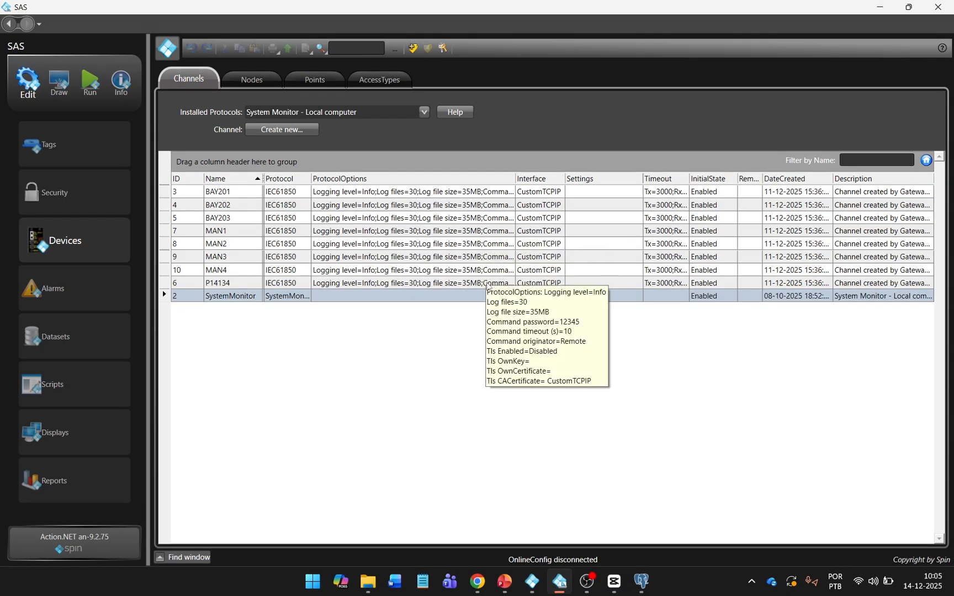
Step: Open the P14134 channel's protocol options and consult the Devices documentation
{"action": "left_click", "coordinate": [488, 283]}
{"action": "left_click", "coordinate": [487, 285]}
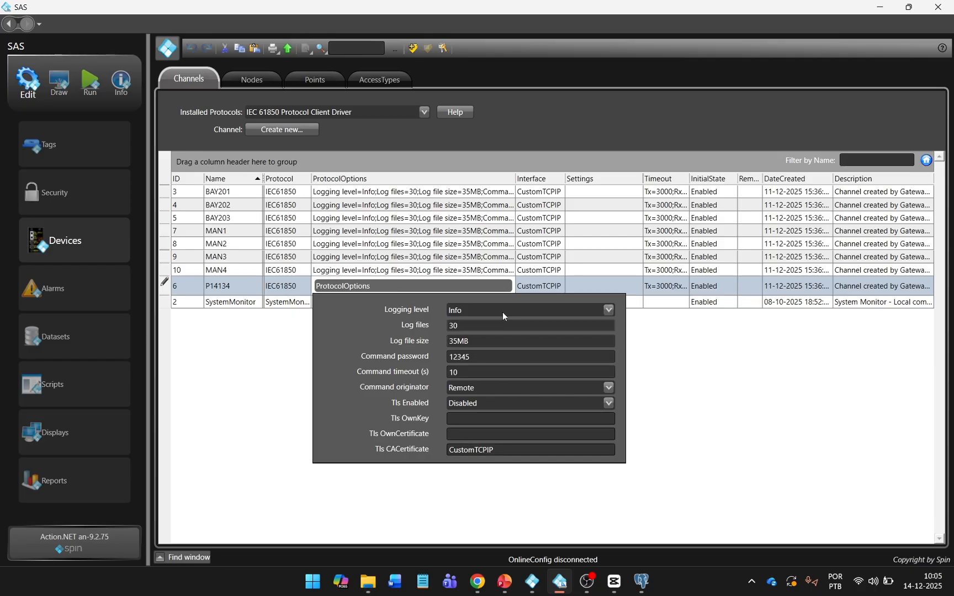
{"action": "key", "text": "alt+Tab"}
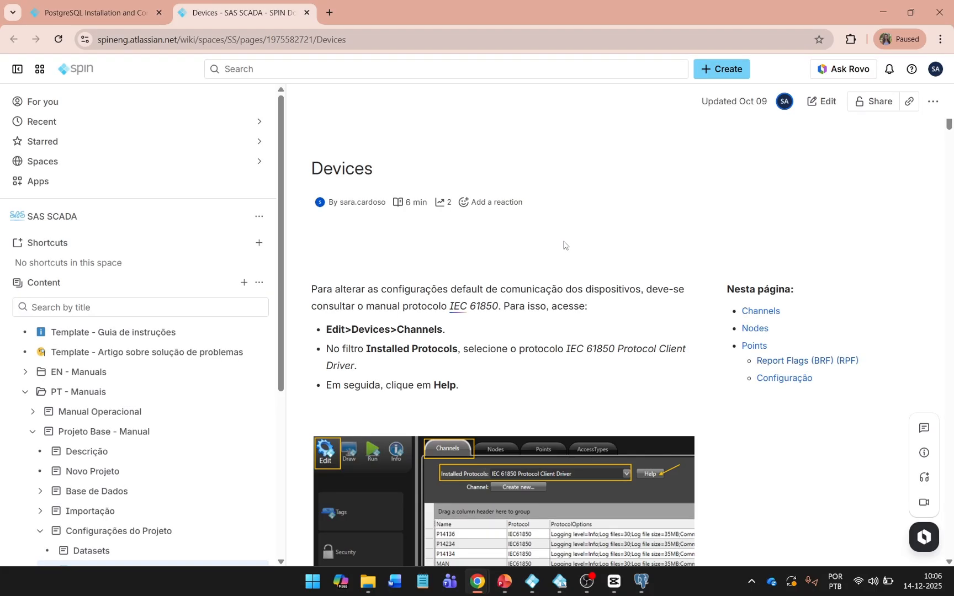
Step: Switch the Edit-Devices page to English and scroll to the Protocol Options - IEC61850 table
{"action": "left_click", "coordinate": [610, 203]}
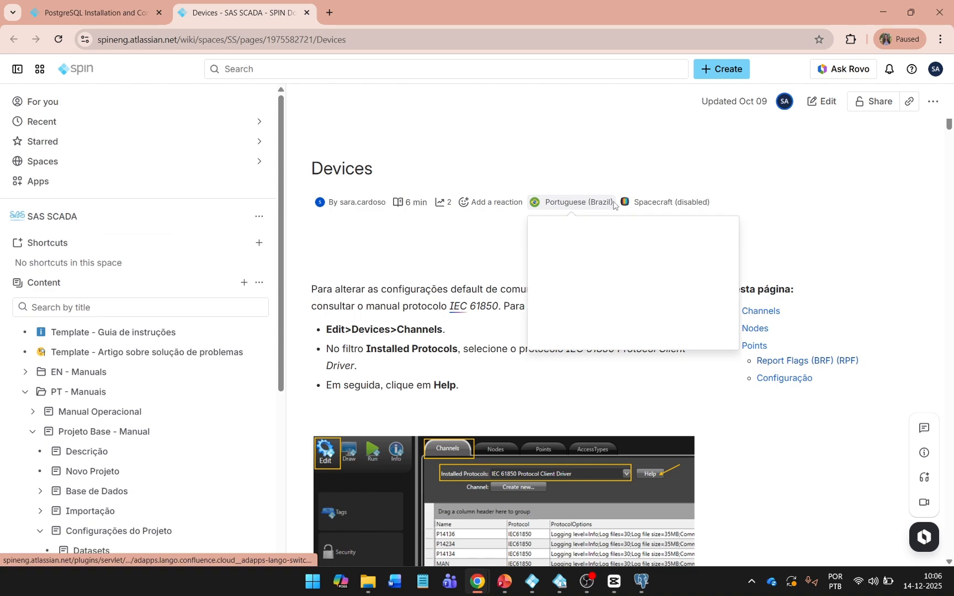
{"action": "left_click", "coordinate": [556, 308]}
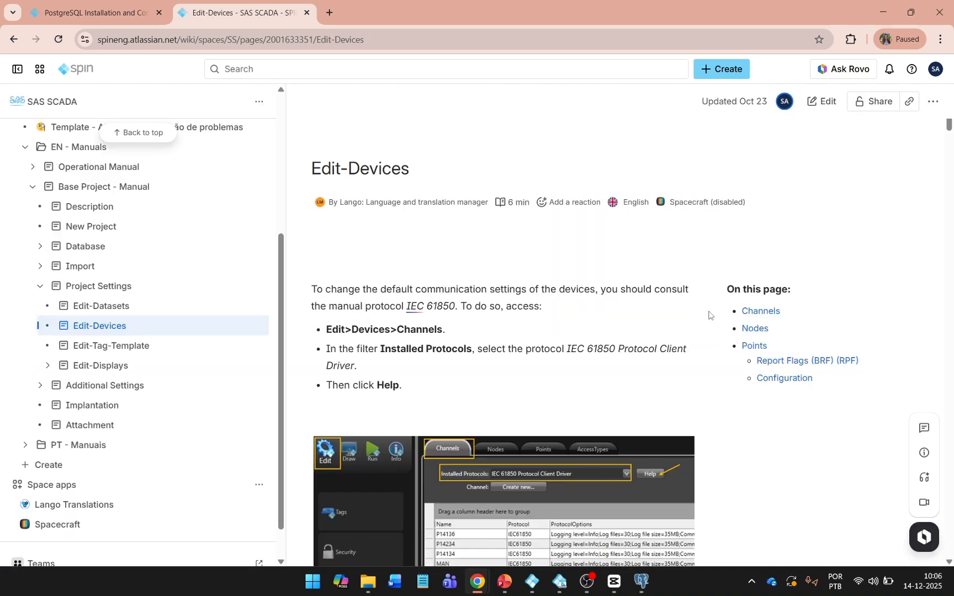
{"action": "scroll", "coordinate": [710, 315], "scroll_direction": "down", "scroll_amount": 8}
{"action": "scroll", "coordinate": [710, 315], "scroll_direction": "down", "scroll_amount": 10}
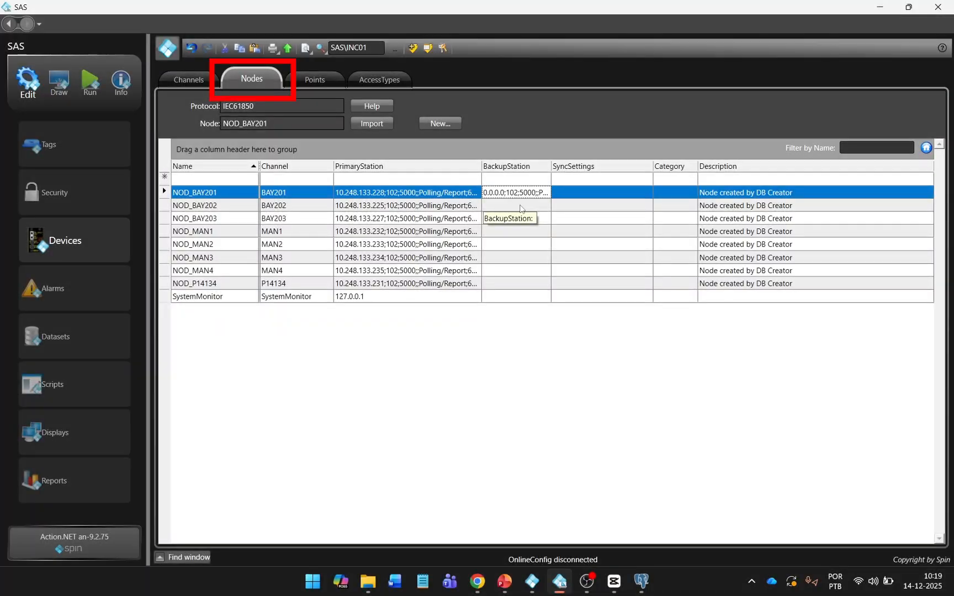
{"action": "left_click", "coordinate": [520, 206]}
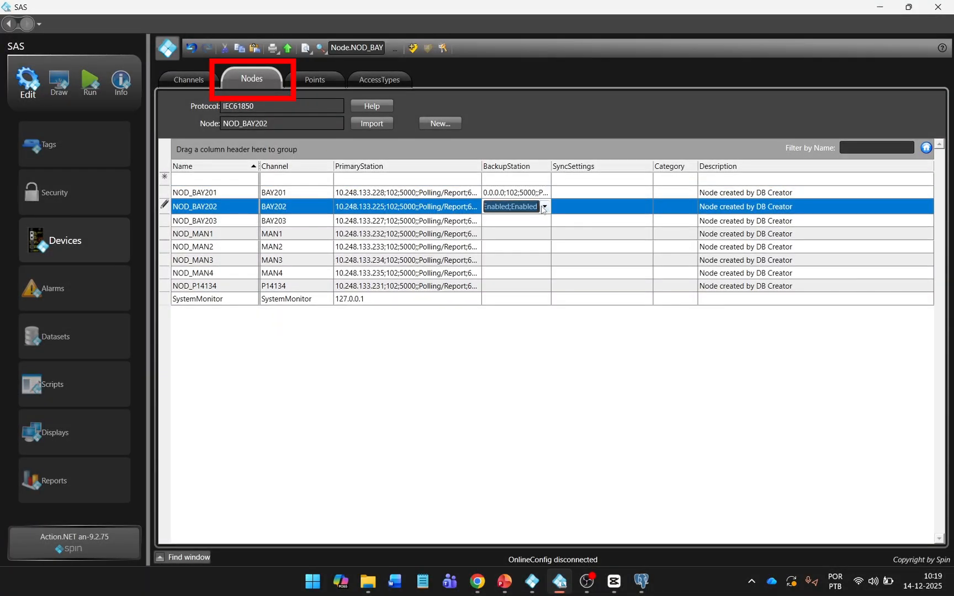
Step: Check NOD_BAY202's backup station settings against the wiki's Nodes section
{"action": "left_click", "coordinate": [545, 207]}
{"action": "left_click", "coordinate": [545, 206]}
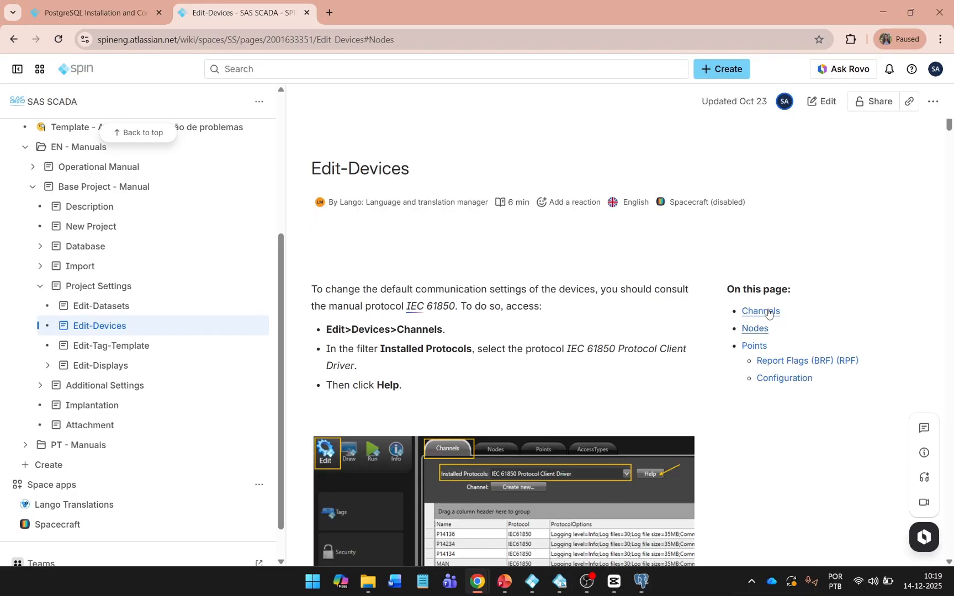
{"action": "left_click", "coordinate": [754, 329]}
{"action": "scroll", "coordinate": [720, 248], "scroll_direction": "down", "scroll_amount": 10}
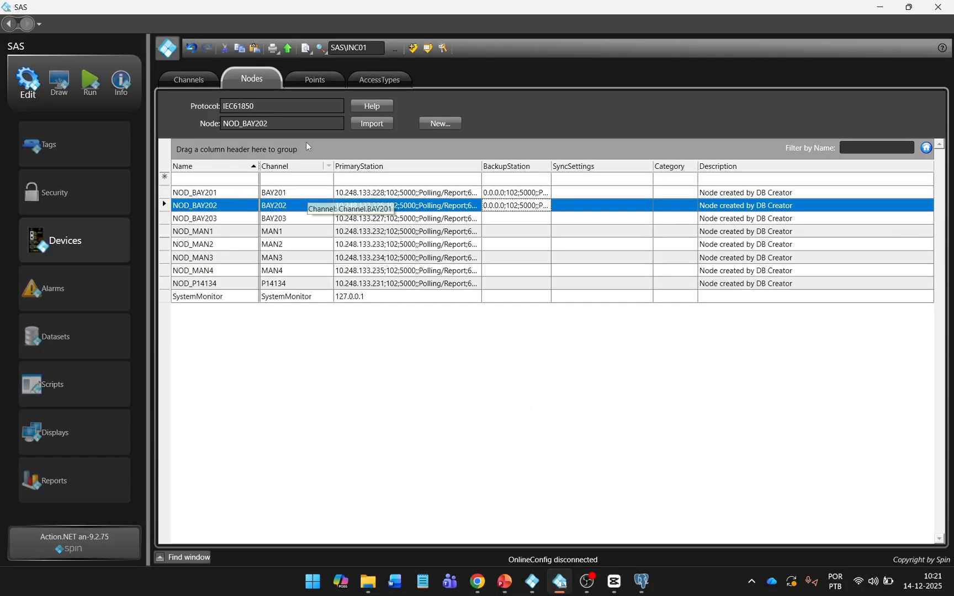
Step: Compare the device Points list with the wiki's Points section, then open Tags
{"action": "left_click", "coordinate": [316, 80]}
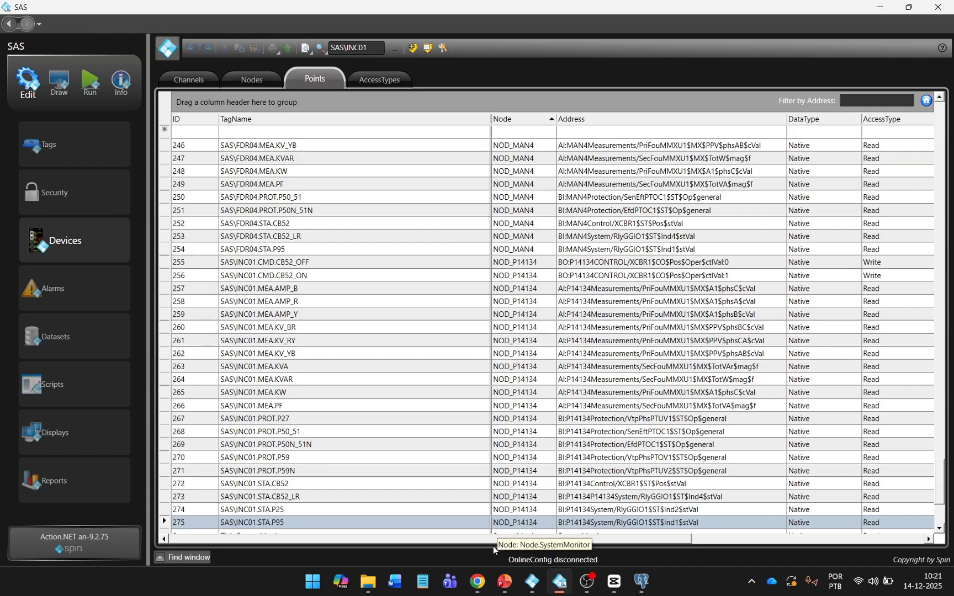
{"action": "left_click", "coordinate": [477, 581]}
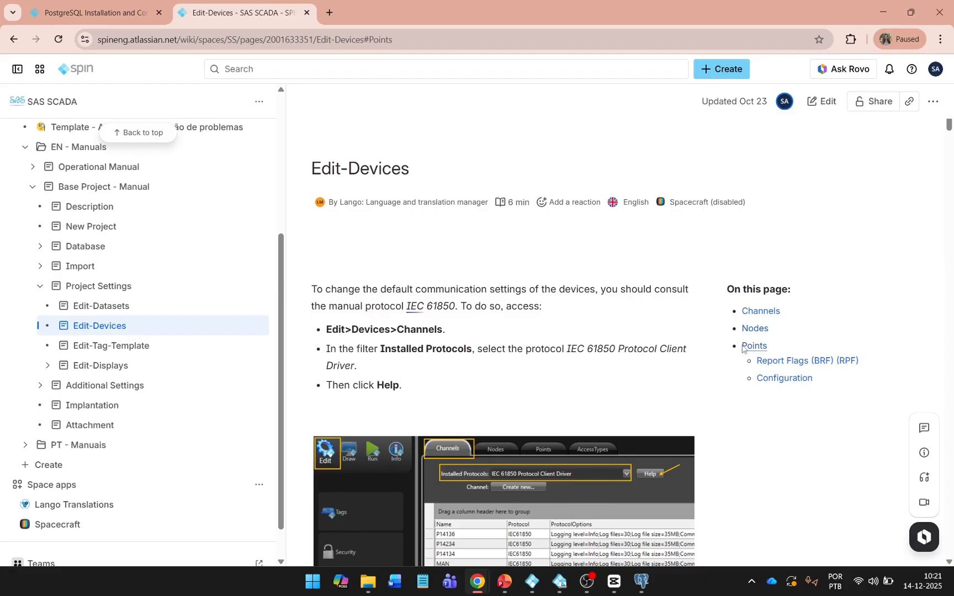
{"action": "left_click", "coordinate": [761, 347]}
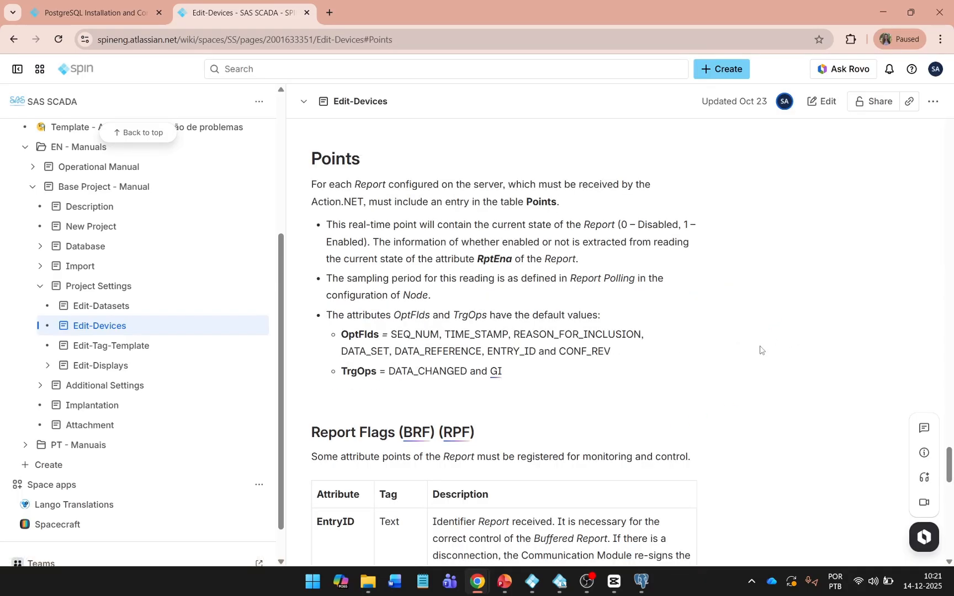
{"action": "scroll", "coordinate": [694, 336], "scroll_direction": "down", "scroll_amount": 14}
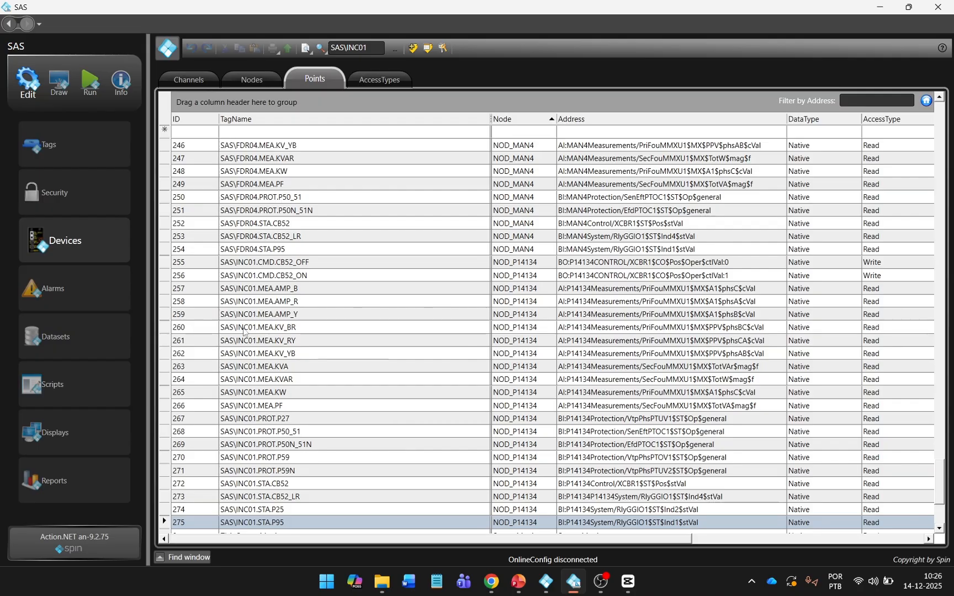
{"action": "left_click", "coordinate": [96, 157]}
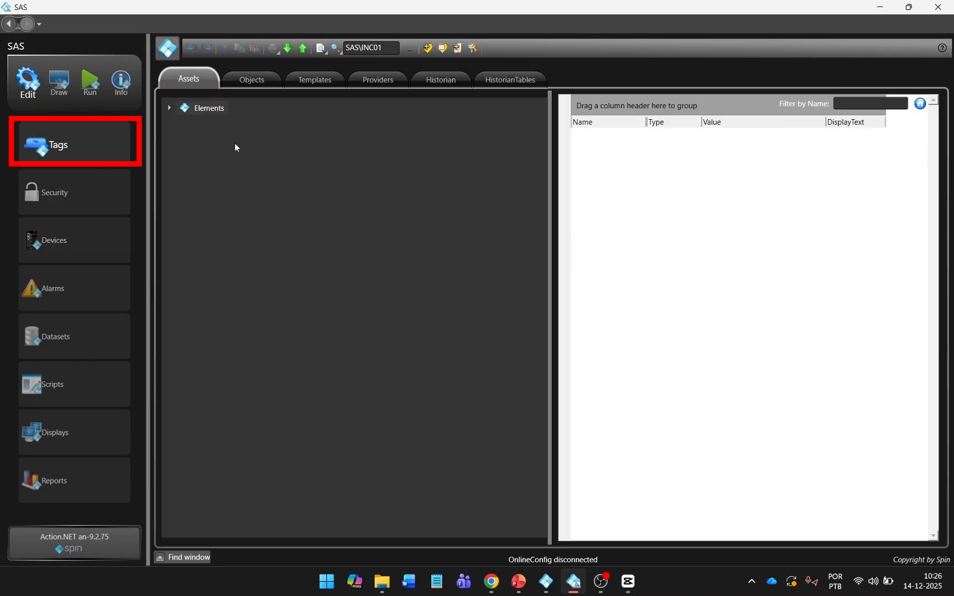
Step: In Tags Templates, select the ZLAT_SERVER custom type and add StartValue and Comment columns
{"action": "left_click", "coordinate": [311, 83]}
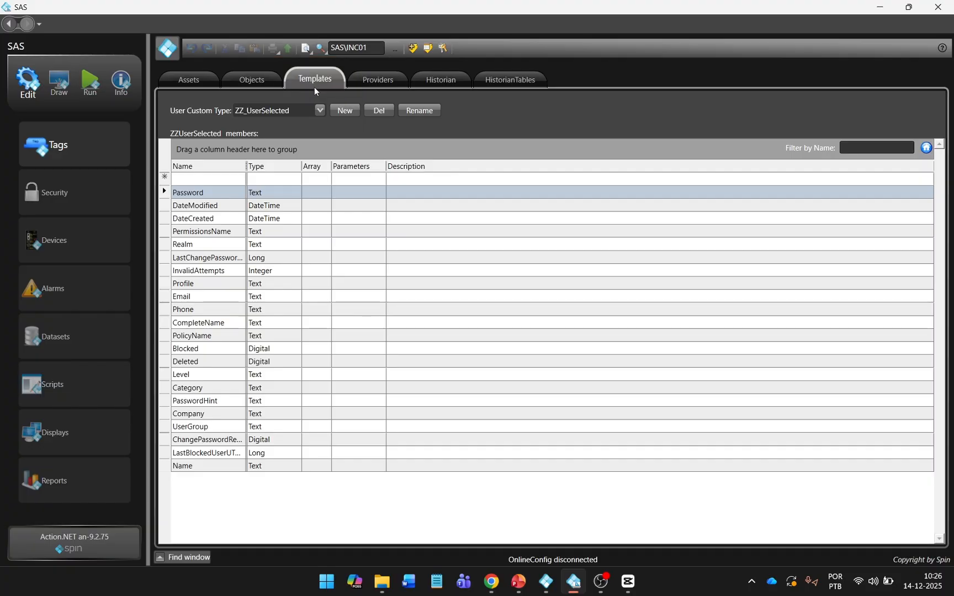
{"action": "left_click", "coordinate": [320, 110]}
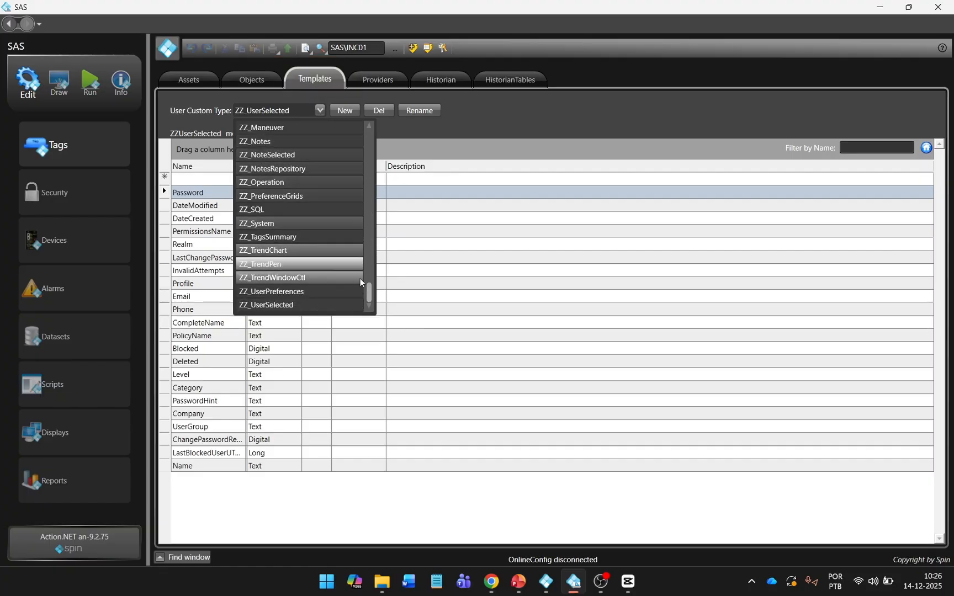
{"action": "left_click_drag", "start_coordinate": [369, 292], "coordinate": [370, 263]}
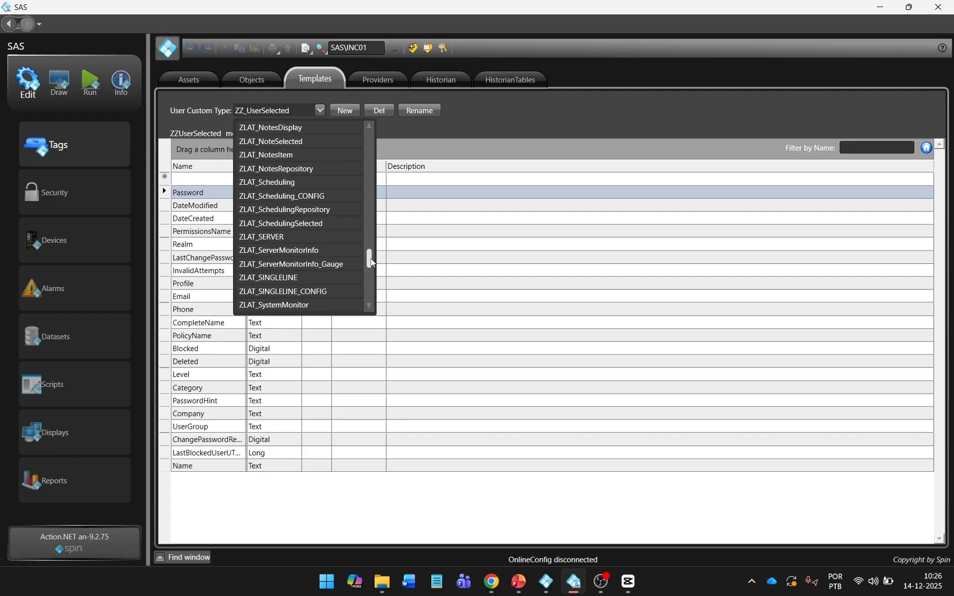
{"action": "left_click", "coordinate": [322, 238]}
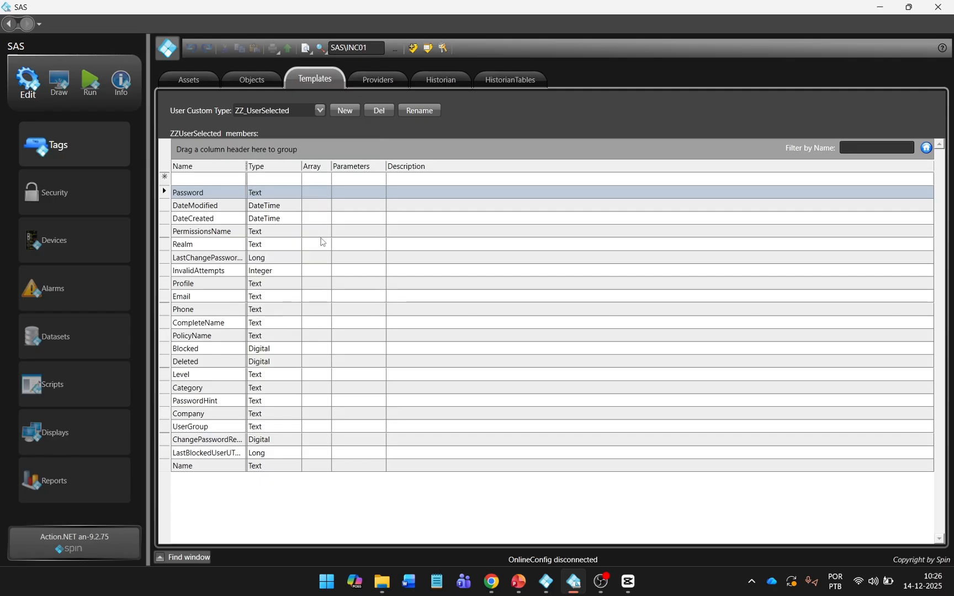
{"action": "right_click", "coordinate": [446, 170]}
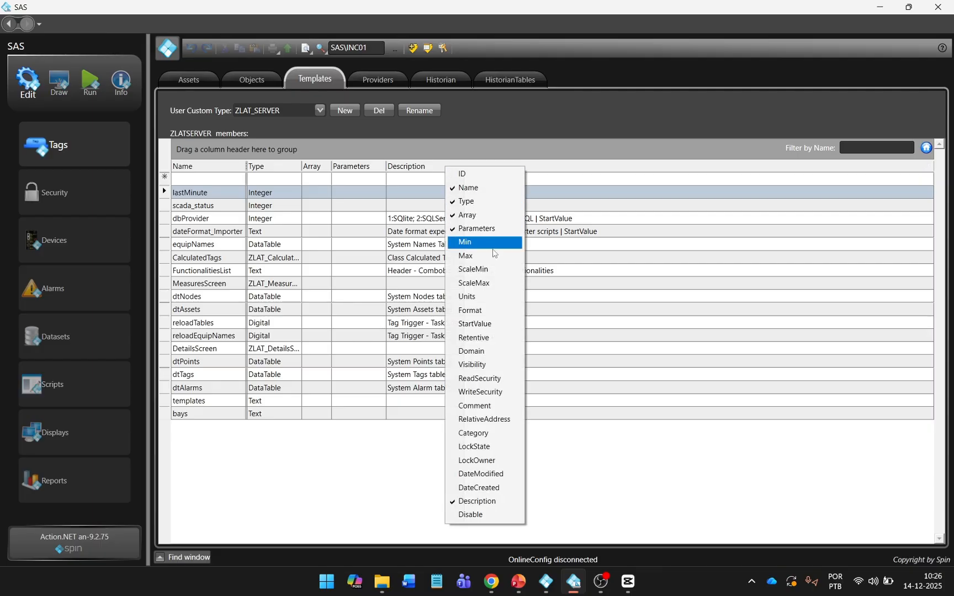
{"action": "left_click", "coordinate": [496, 324]}
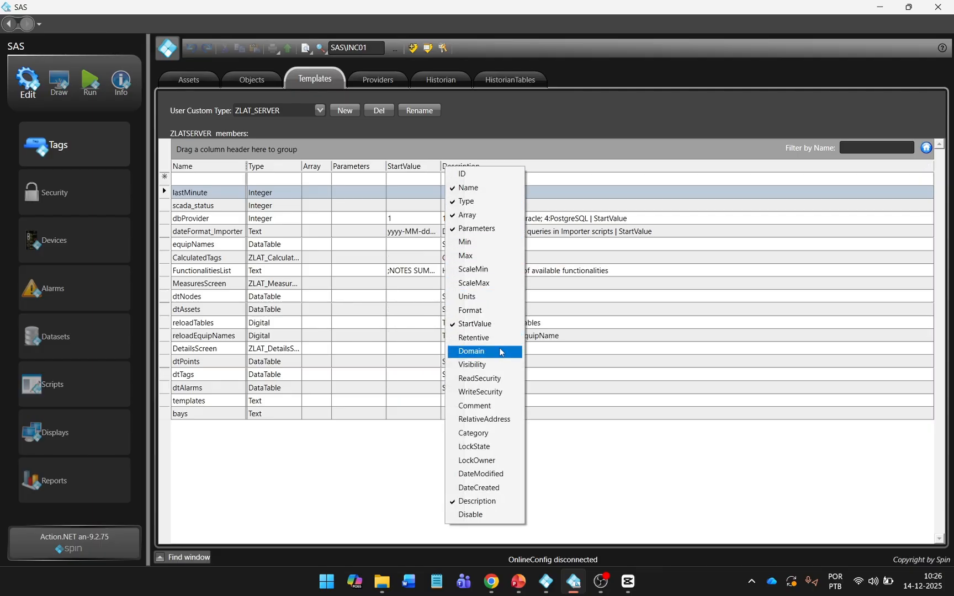
{"action": "left_click", "coordinate": [499, 407]}
{"action": "left_click", "coordinate": [576, 445]}
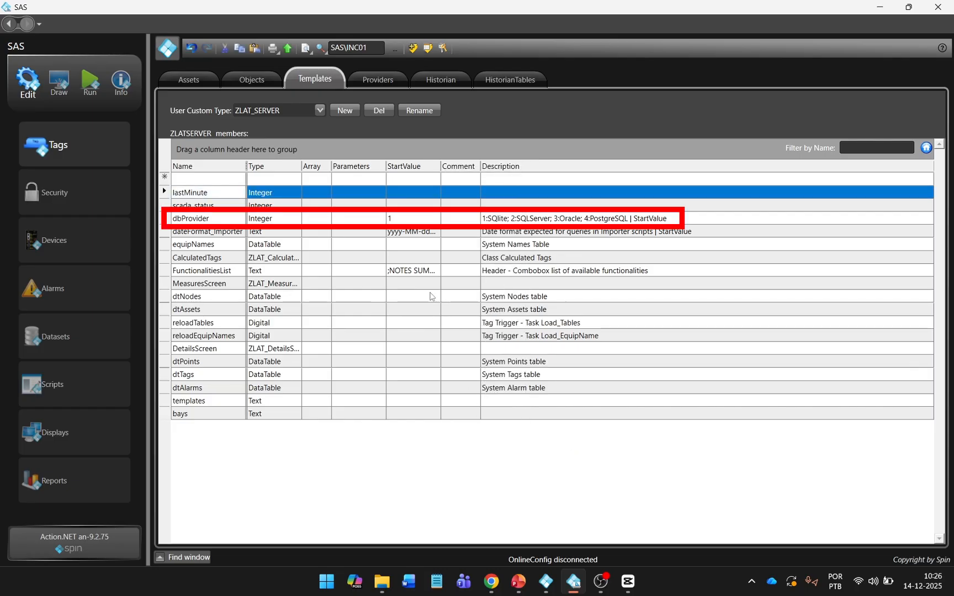
Step: Set dbProvider's start value to 4 and dateFormat_Importer's to dd-MM-yyyy HH:mm:ss, widening the StartValue column
{"action": "left_click", "coordinate": [420, 217]}
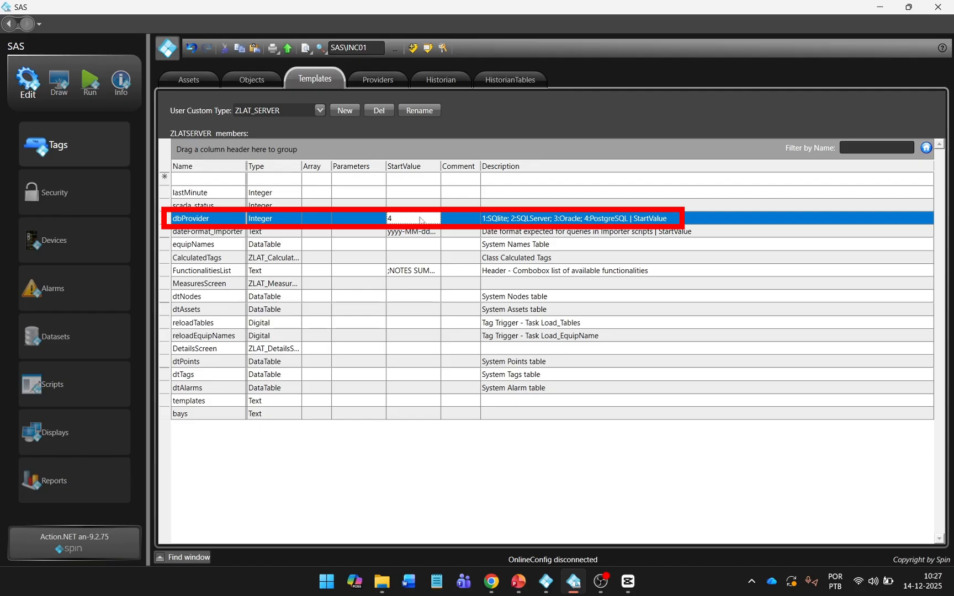
{"action": "left_click_drag", "start_coordinate": [441, 166], "coordinate": [490, 166]}
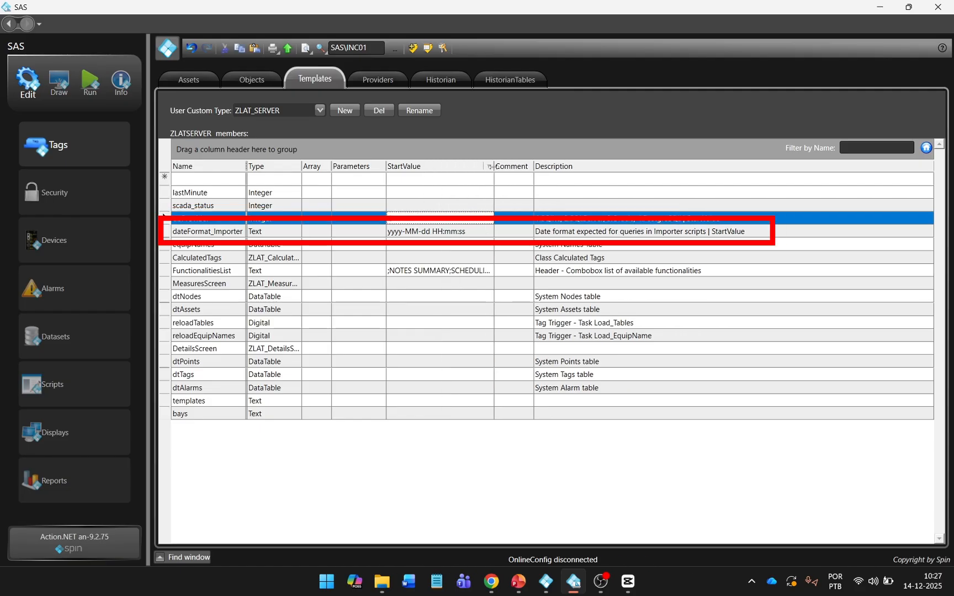
{"action": "left_click", "coordinate": [443, 232]}
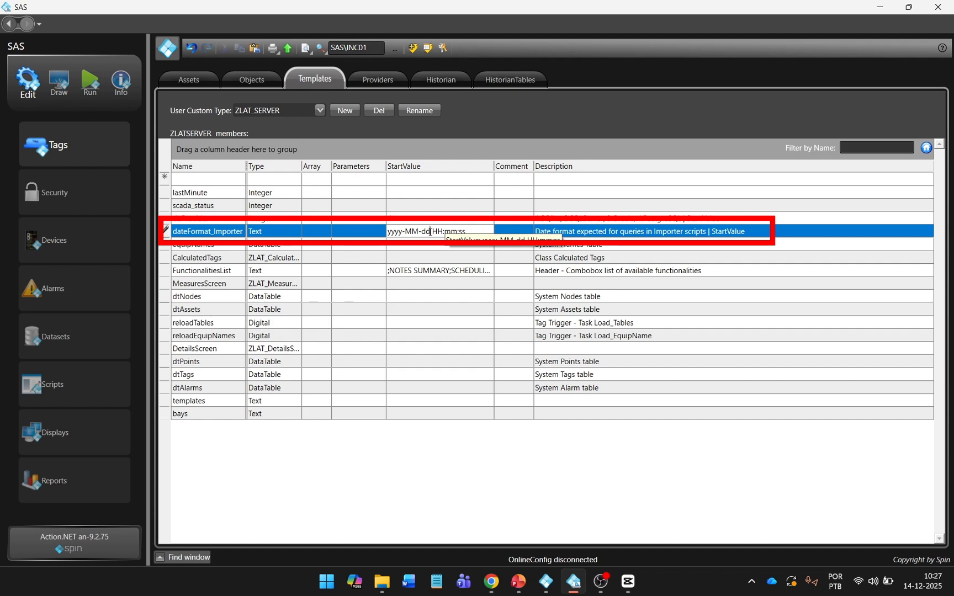
{"action": "type", "text": "-MM-yyyy"}
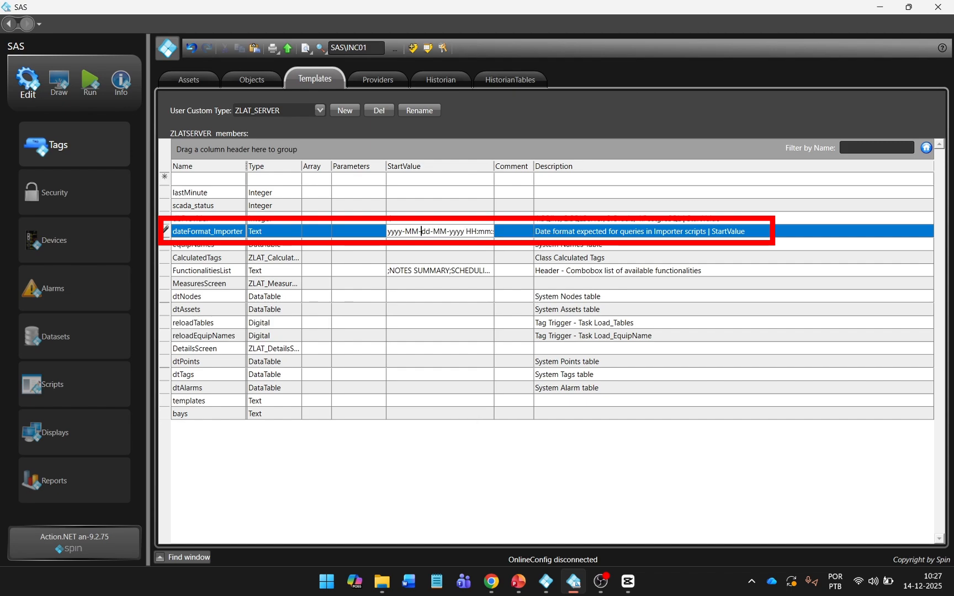
{"action": "key", "text": "BackSpace"}
{"action": "key", "text": "BackSpace"}
{"action": "key", "text": "BackSpace"}
{"action": "key", "text": "BackSpace"}
{"action": "key", "text": "BackSpace"}
{"action": "key", "text": "BackSpace"}
{"action": "key", "text": "BackSpace"}
{"action": "key", "text": "BackSpace"}
{"action": "key", "text": "Return"}
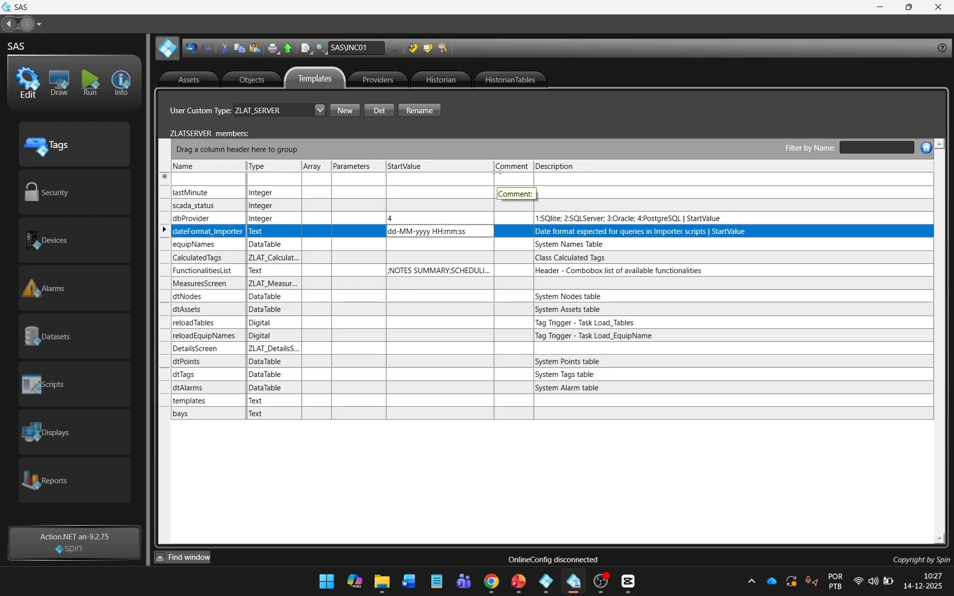
{"action": "double_click", "coordinate": [495, 166]}
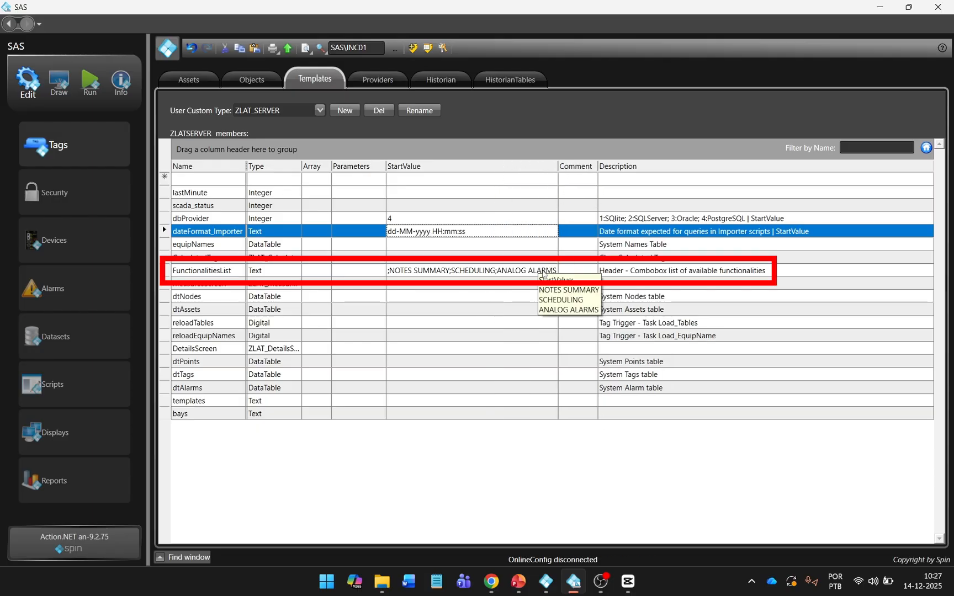
Step: Review and commit the FunctionalitiesList start value ';NOTES SUMMARY;SCHEDULING;ANALOG ALARMS'
{"action": "left_click", "coordinate": [543, 273]}
{"action": "left_click", "coordinate": [543, 273]}
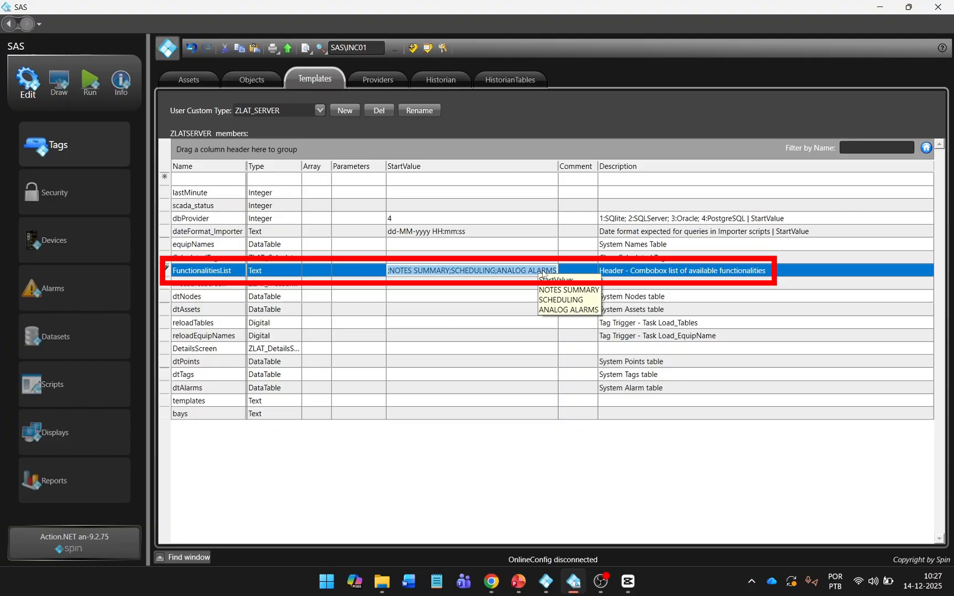
{"action": "left_click", "coordinate": [542, 273]}
{"action": "left_click_drag", "start_coordinate": [390, 272], "coordinate": [559, 272]}
{"action": "left_click", "coordinate": [530, 272]}
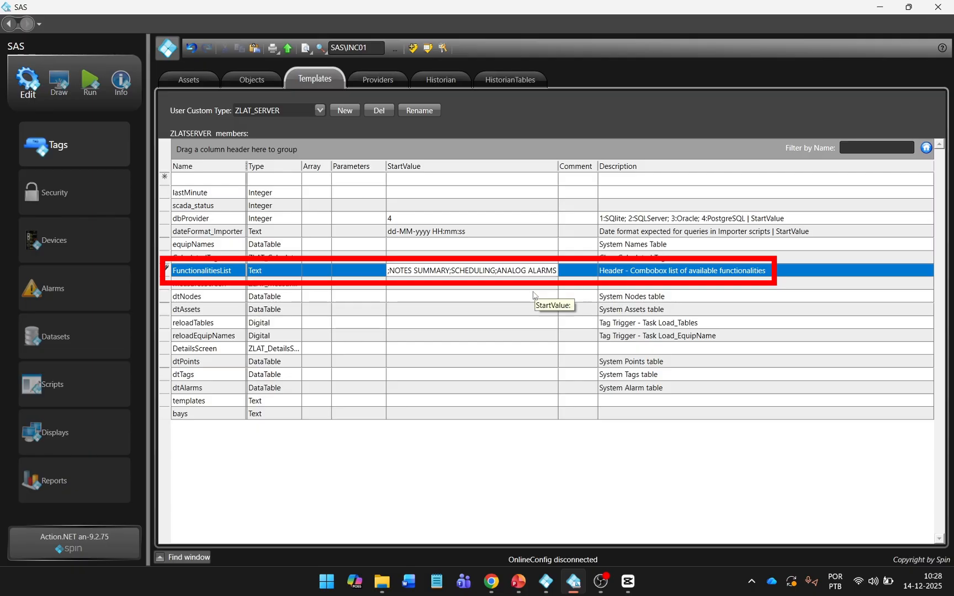
{"action": "left_click", "coordinate": [539, 282]}
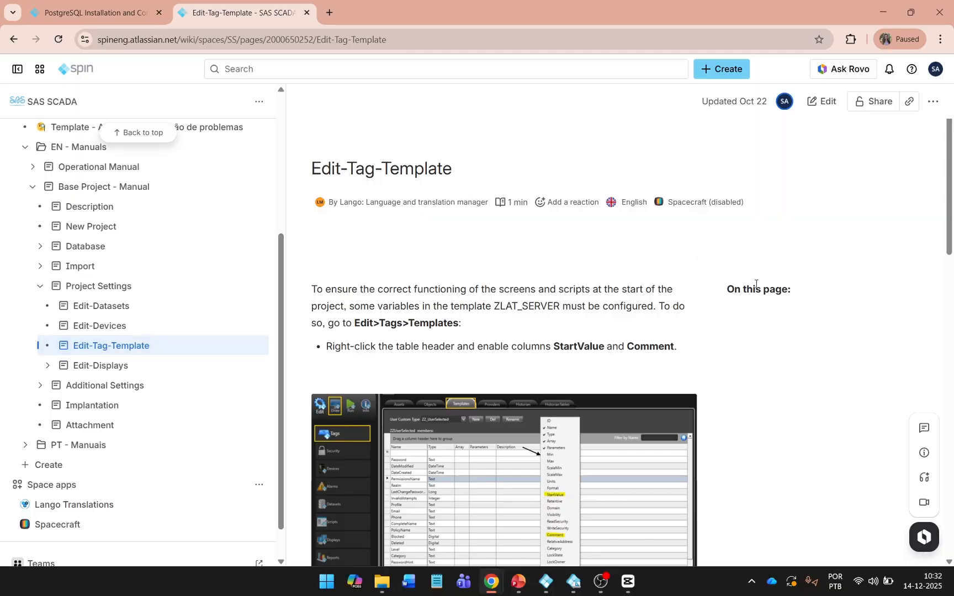
{"action": "scroll", "coordinate": [760, 305], "scroll_direction": "down", "scroll_amount": 9}
{"action": "scroll", "coordinate": [760, 306], "scroll_direction": "down", "scroll_amount": 6}
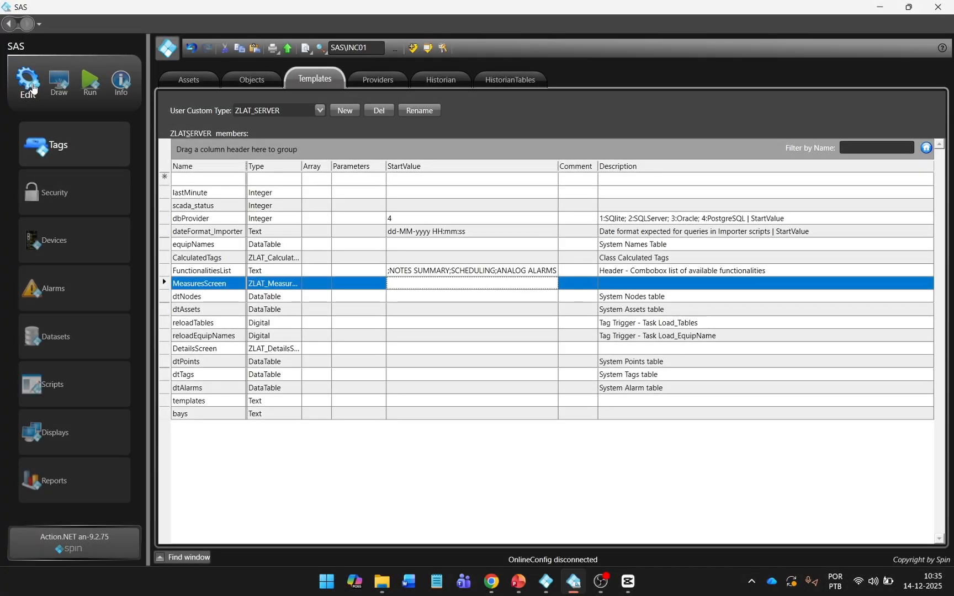
Step: Open the S_SINGLELINE_DIAGRAM_220KV display in the Draw section
{"action": "left_click", "coordinate": [52, 84]}
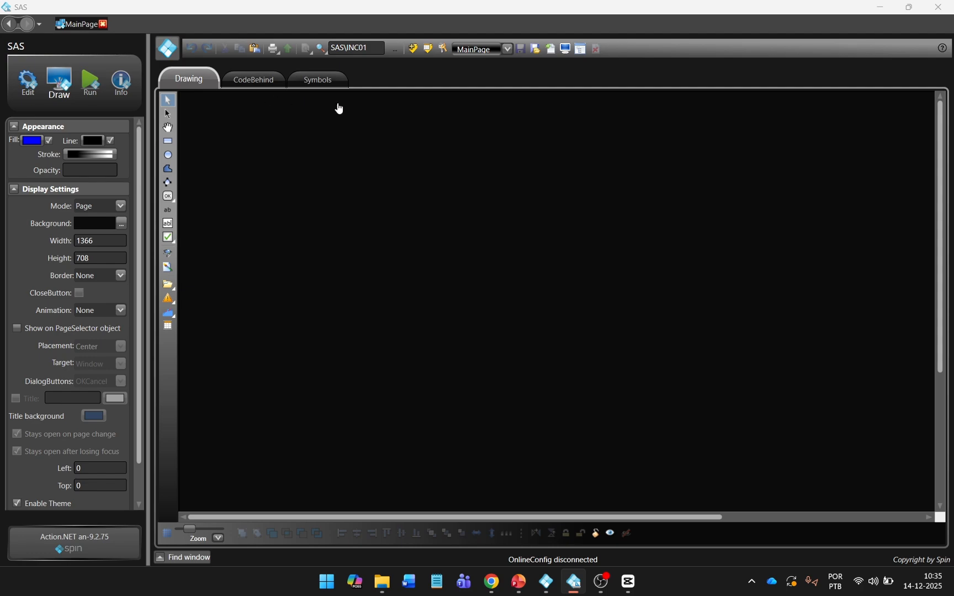
{"action": "left_click", "coordinate": [507, 51]}
{"action": "scroll", "coordinate": [516, 106], "scroll_direction": "down", "scroll_amount": 5}
{"action": "scroll", "coordinate": [516, 105], "scroll_direction": "down", "scroll_amount": 3}
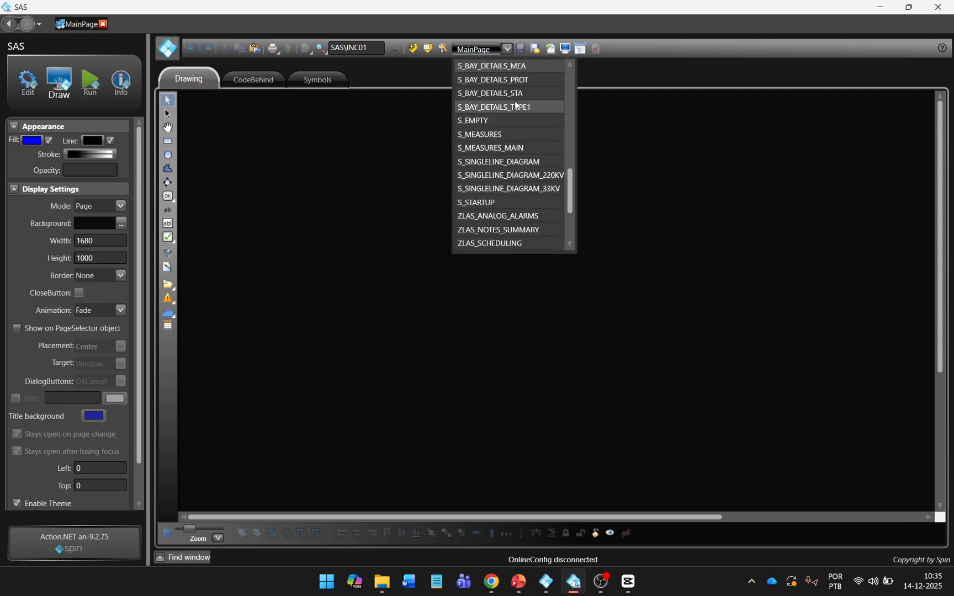
{"action": "left_click", "coordinate": [529, 176]}
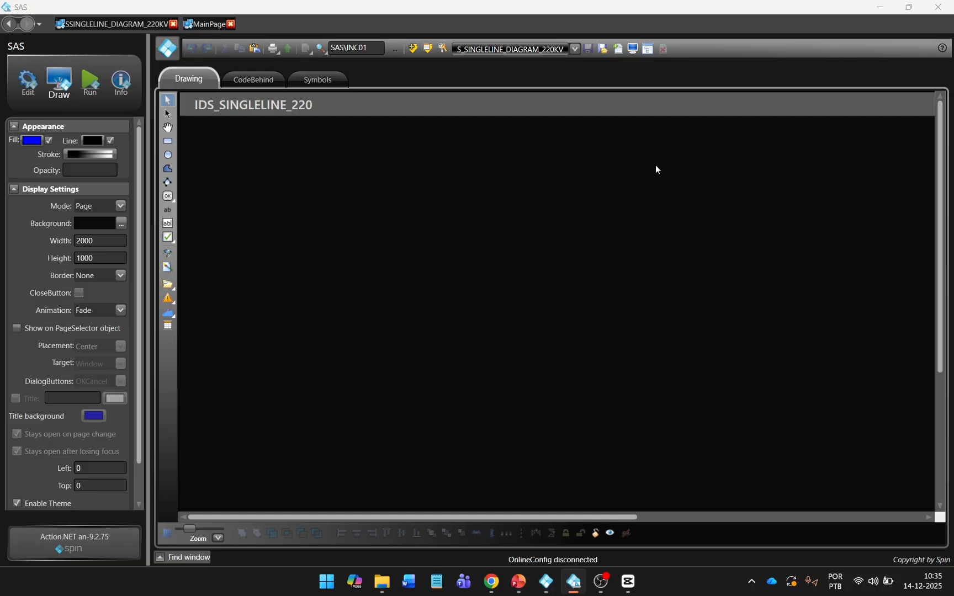
Step: Browse the Substation > Bays > Schneider symbols in the symbol library, then return to Edit
{"action": "left_click", "coordinate": [171, 254]}
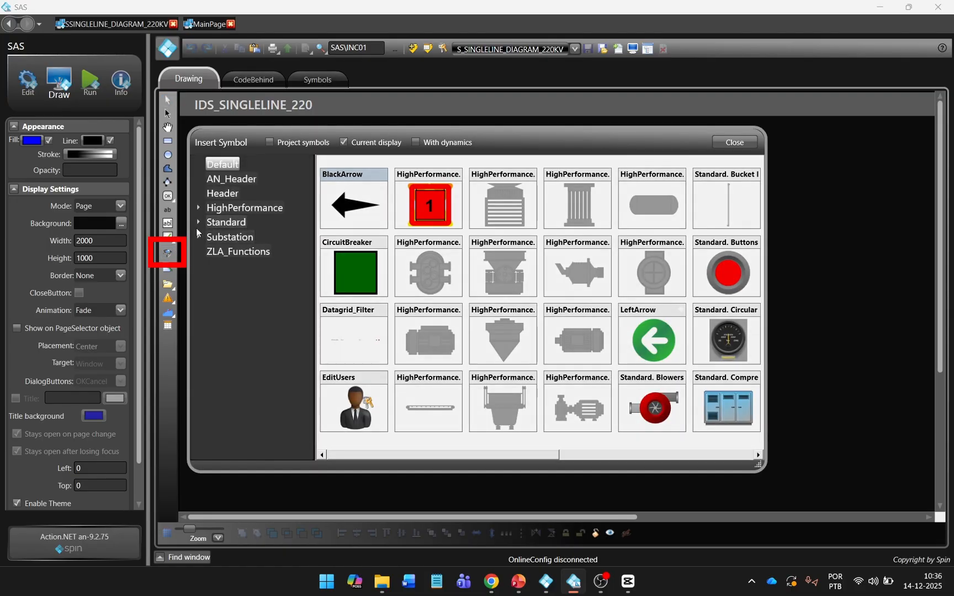
{"action": "left_click", "coordinate": [198, 237]}
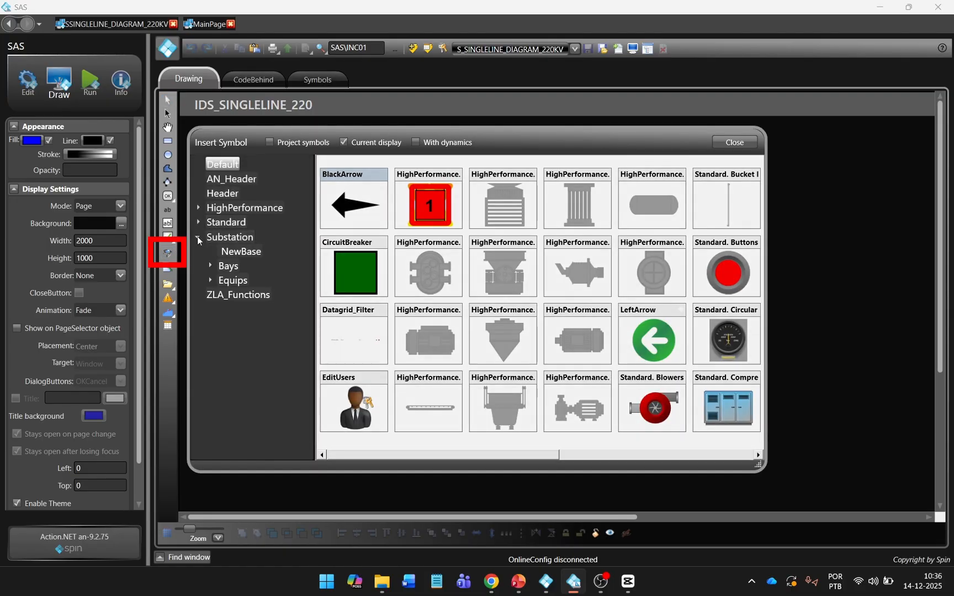
{"action": "left_click", "coordinate": [210, 266]}
{"action": "left_click", "coordinate": [241, 281]}
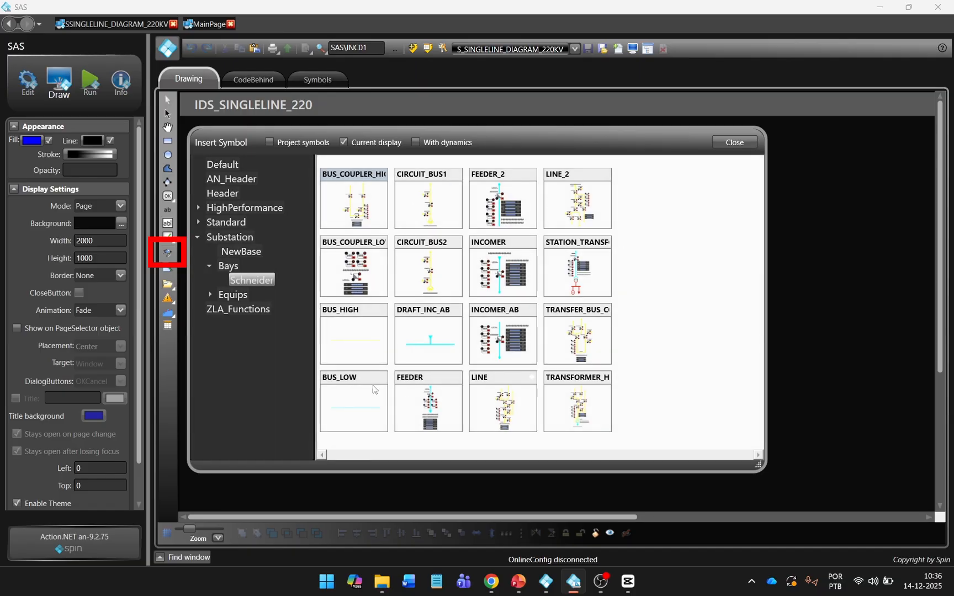
{"action": "left_click", "coordinate": [735, 143]}
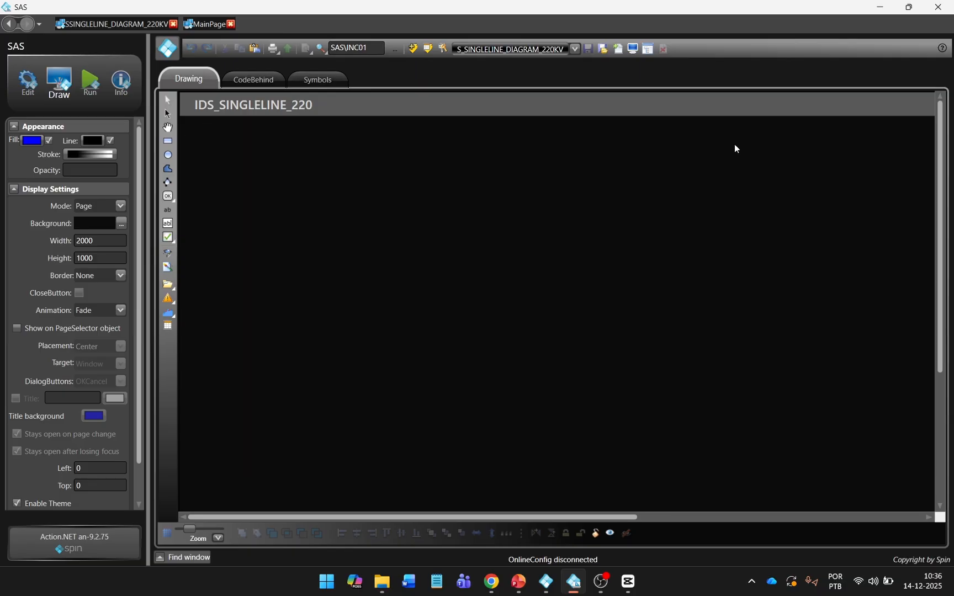
{"action": "left_click", "coordinate": [29, 88]}
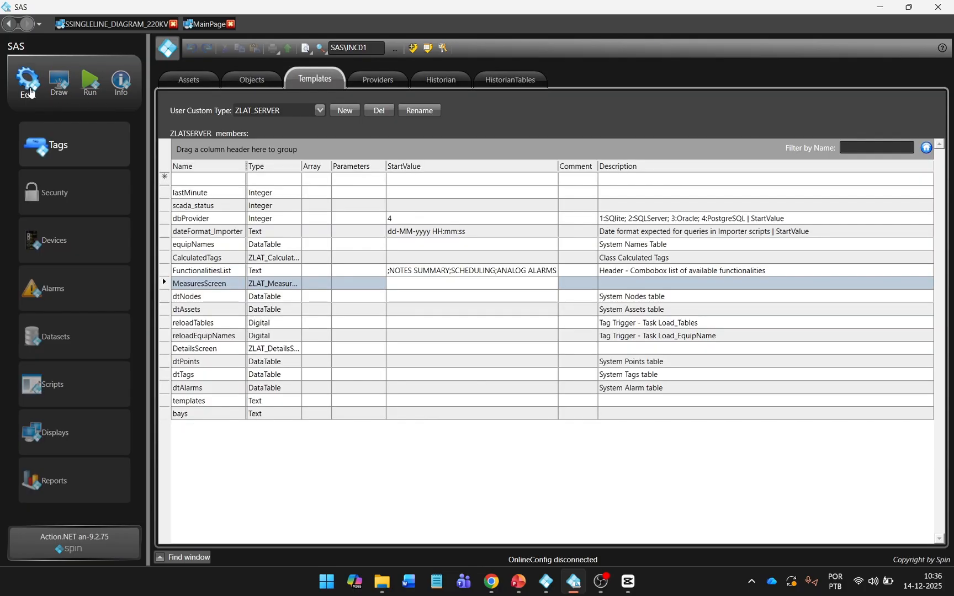
Step: Copy the BAY203–BAY201 rows from the Objects list for pasting onto the single-line canvas
{"action": "left_click", "coordinate": [256, 80]}
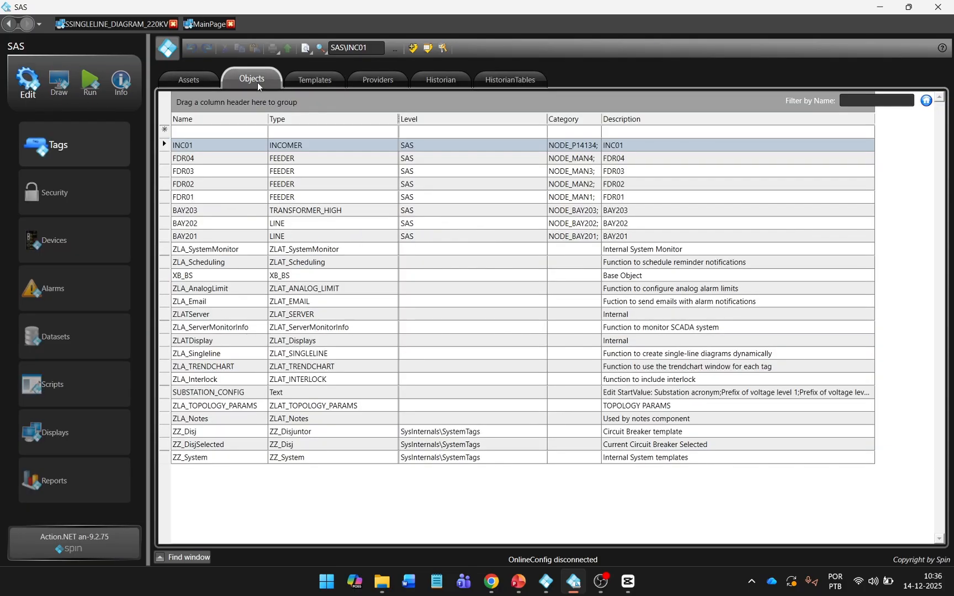
{"action": "left_click", "coordinate": [223, 160]}
{"action": "left_click", "coordinate": [217, 212]}
{"action": "left_click", "coordinate": [219, 237], "text": "shift"}
{"action": "right_click", "coordinate": [221, 238]}
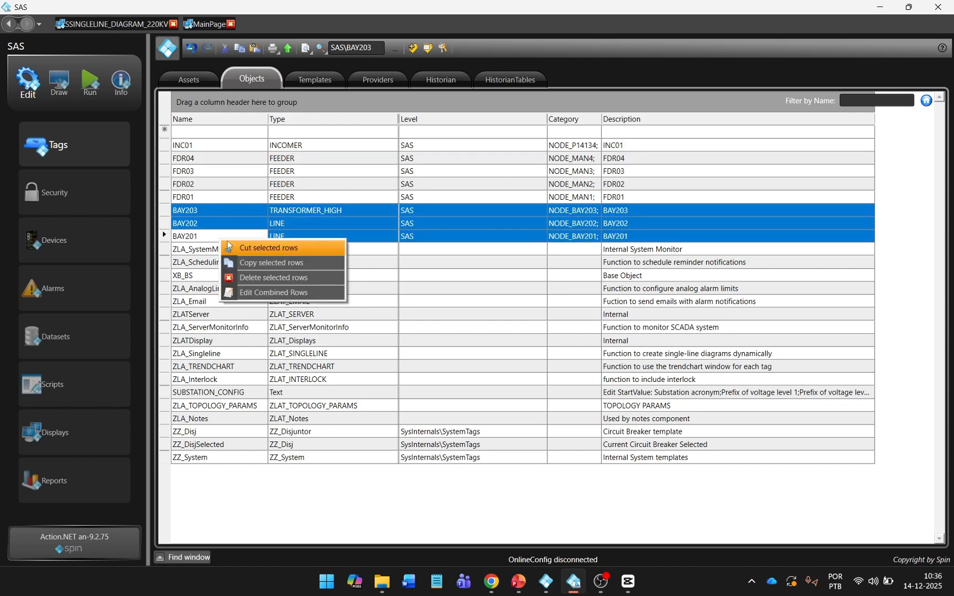
{"action": "left_click", "coordinate": [250, 263]}
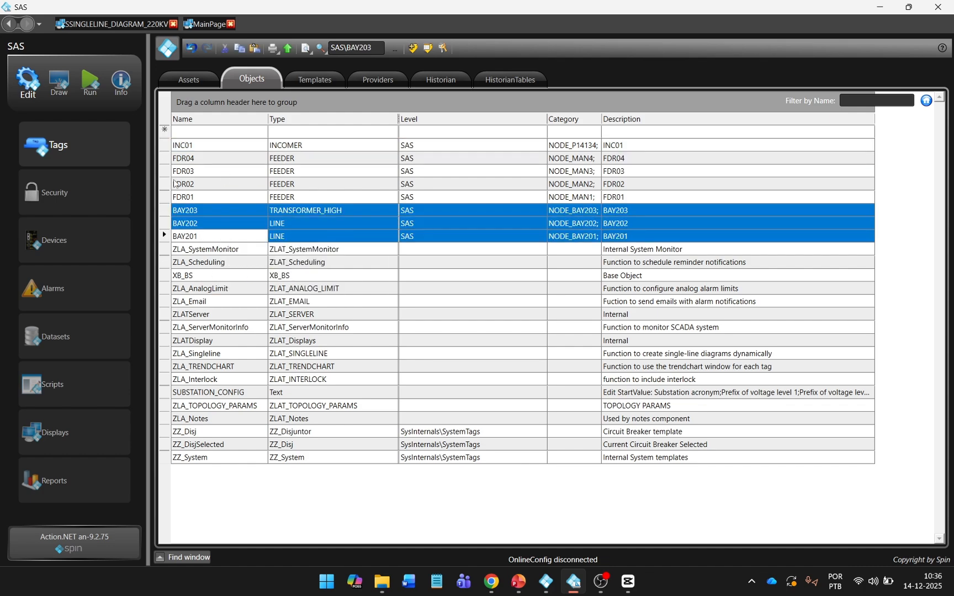
{"action": "left_click", "coordinate": [67, 87]}
{"action": "right_click", "coordinate": [258, 231]}
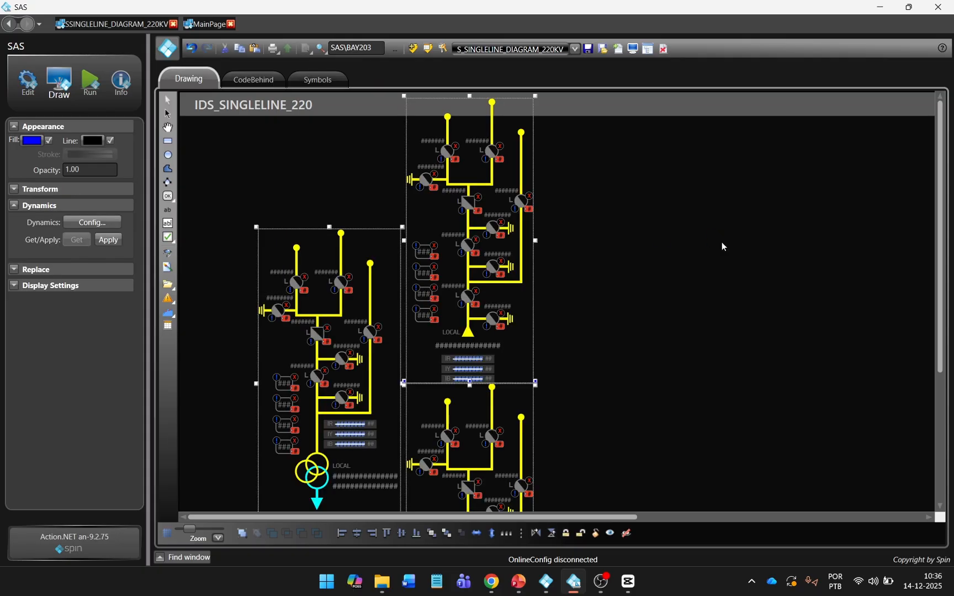
Step: Spread out the three bay diagrams, then top-align and distribute them horizontally in one row
{"action": "scroll", "coordinate": [722, 241], "scroll_direction": "down", "scroll_amount": 3}
{"action": "scroll", "coordinate": [596, 298], "scroll_direction": "down", "scroll_amount": 1}
{"action": "left_click_drag", "start_coordinate": [396, 347], "coordinate": [539, 244]}
{"action": "left_click_drag", "start_coordinate": [371, 191], "coordinate": [651, 280]}
{"action": "left_click_drag", "start_coordinate": [309, 288], "coordinate": [413, 294]}
{"action": "left_click_drag", "start_coordinate": [787, 427], "coordinate": [331, 207]}
{"action": "left_click", "coordinate": [387, 533]}
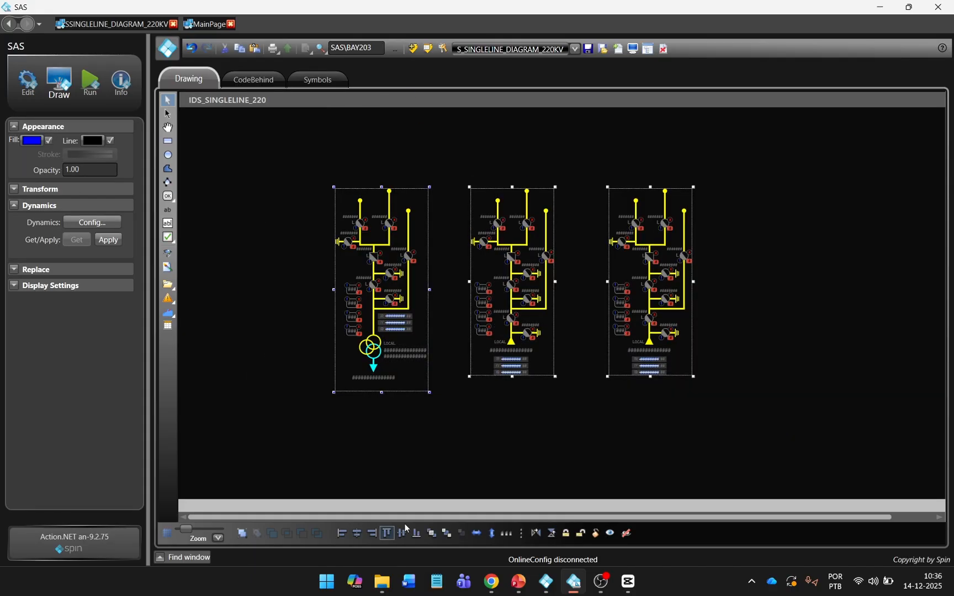
{"action": "left_click", "coordinate": [507, 533]}
{"action": "left_click", "coordinate": [565, 464]}
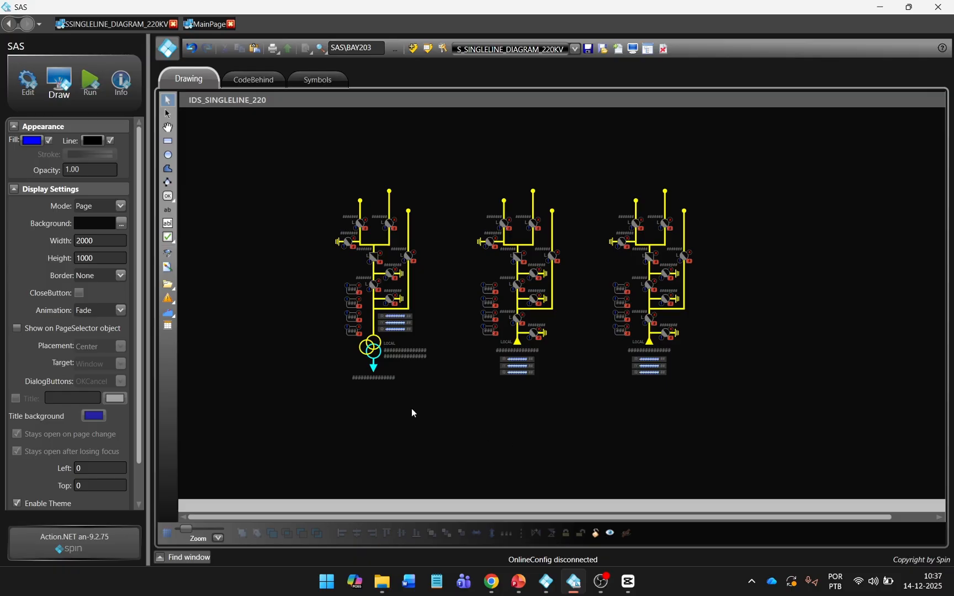
Step: Link the left transformer bay symbol's BAY field to SAS\BAY203
{"action": "double_click", "coordinate": [409, 276]}
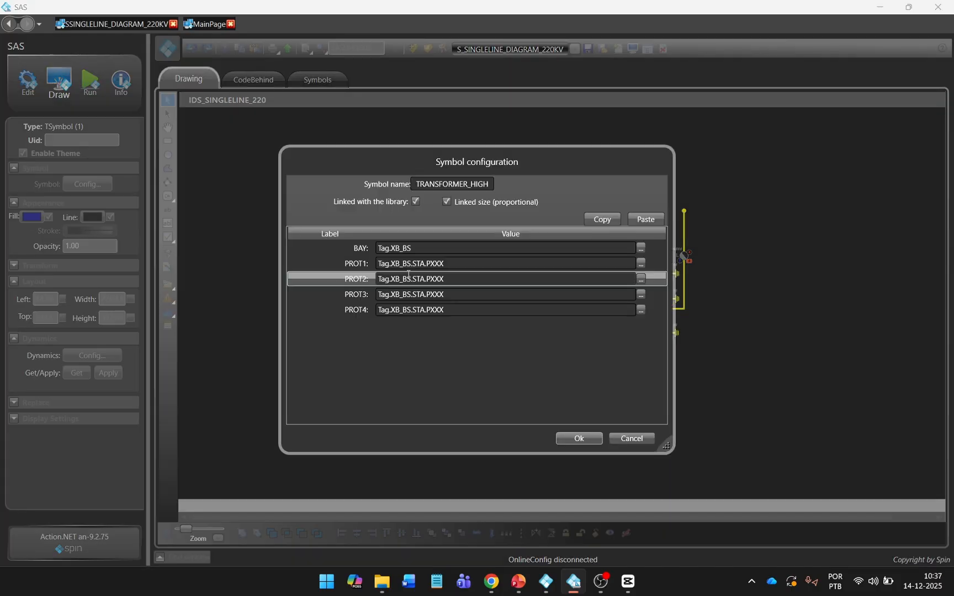
{"action": "double_click", "coordinate": [405, 248]}
{"action": "key", "text": "BackSpace"}
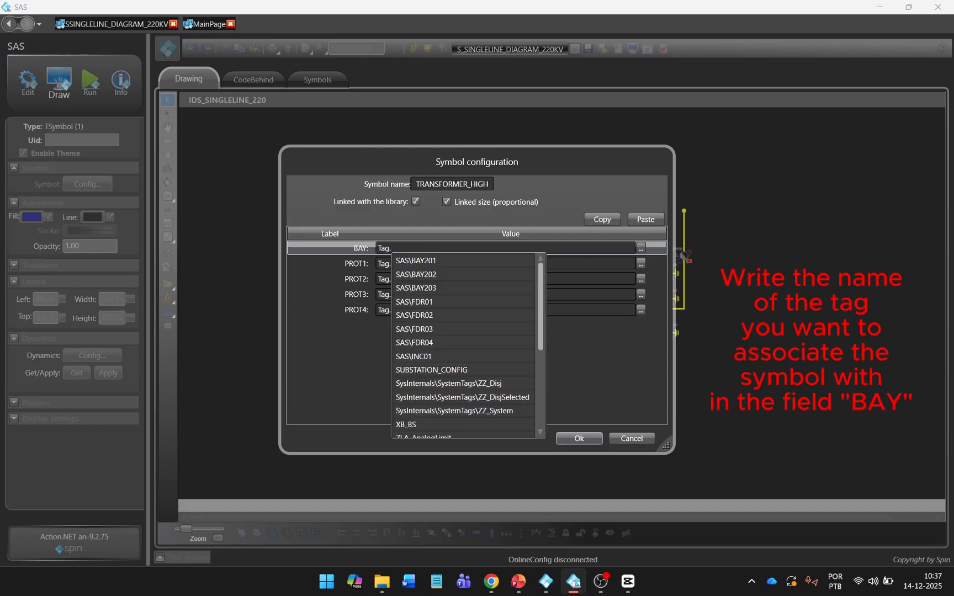
{"action": "left_click", "coordinate": [454, 286]}
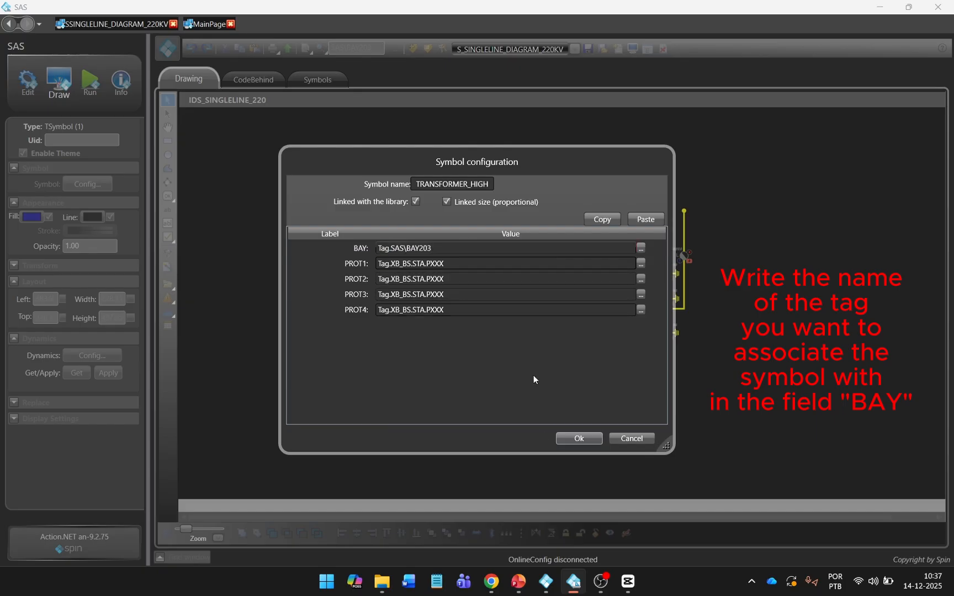
{"action": "left_click", "coordinate": [578, 439]}
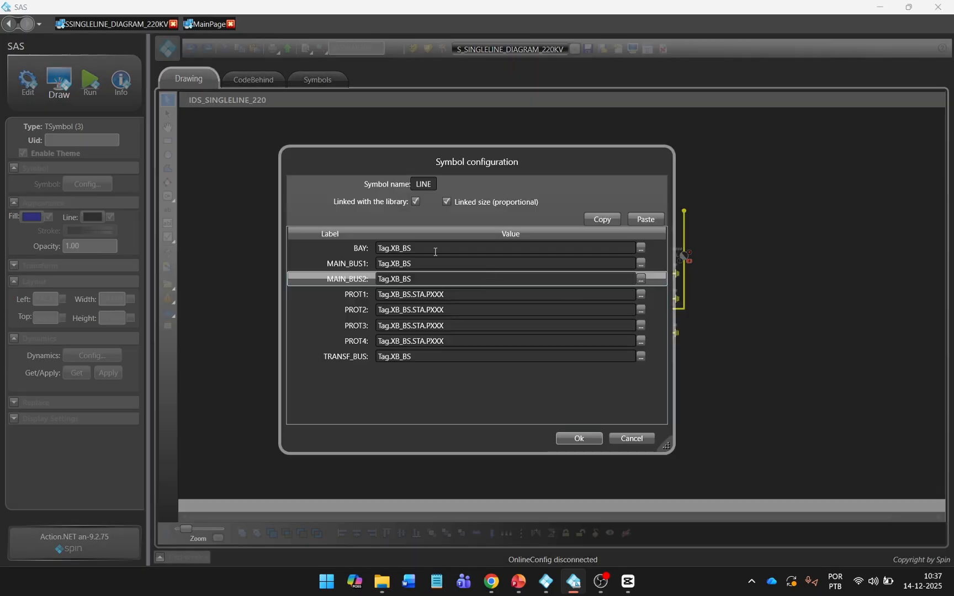
Step: Link the middle and right line bays' BAY fields to SAS\BAY202 and SAS\BAY201
{"action": "left_click_drag", "start_coordinate": [391, 249], "coordinate": [445, 250]}
{"action": "key", "text": "BackSpace"}
{"action": "left_click", "coordinate": [464, 286]}
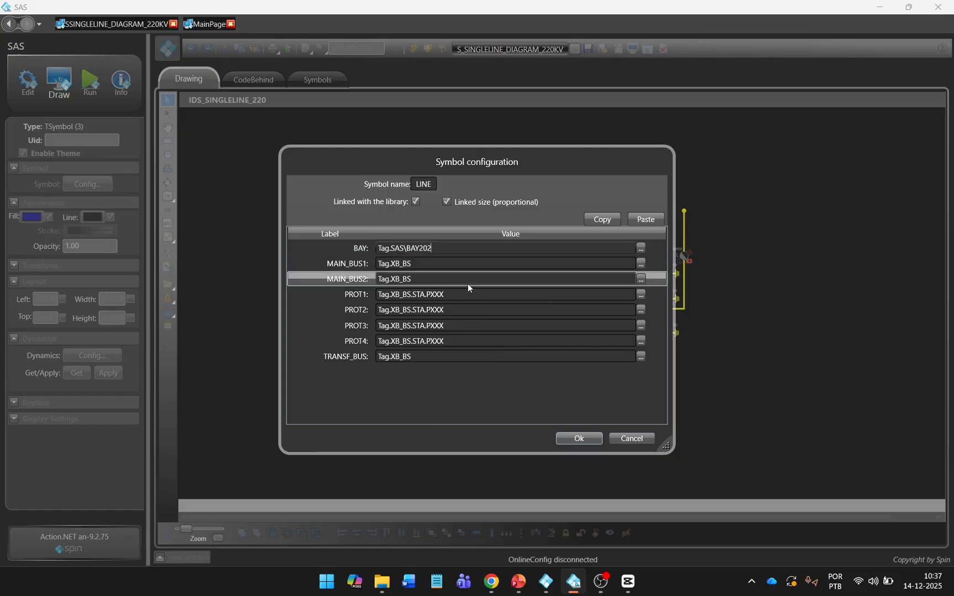
{"action": "left_click", "coordinate": [578, 438]}
{"action": "double_click", "coordinate": [661, 294]}
{"action": "left_click_drag", "start_coordinate": [390, 249], "coordinate": [437, 248]}
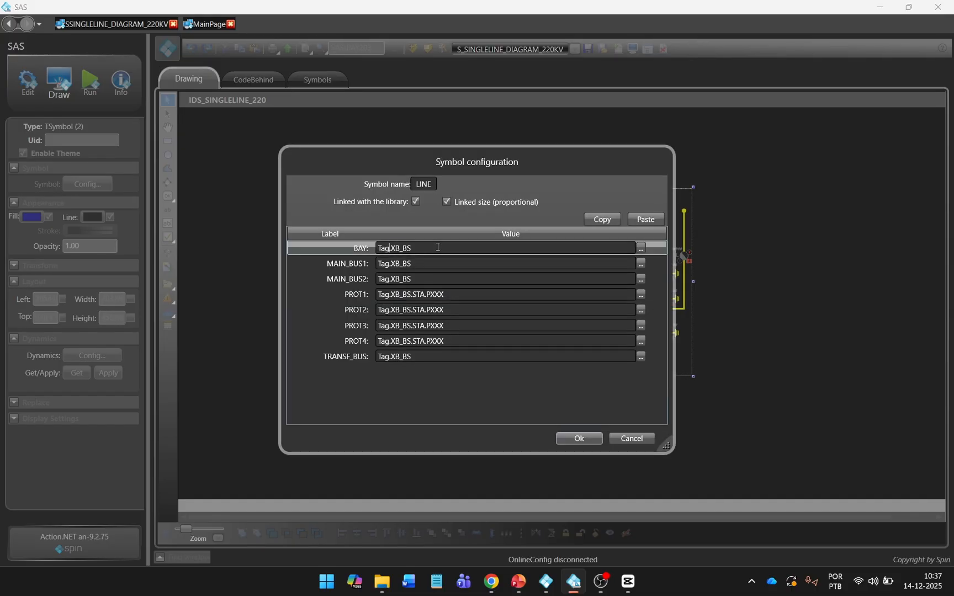
{"action": "key", "text": "BackSpace"}
{"action": "left_click", "coordinate": [420, 258]}
{"action": "left_click", "coordinate": [574, 439]}
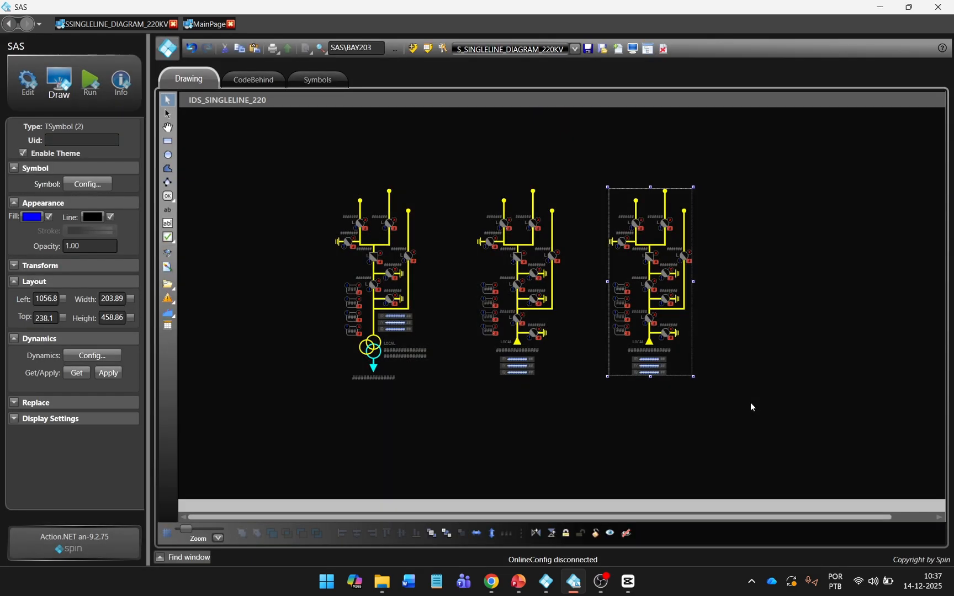
Step: Save the 220 kV display and open S_SINGLELINE_DIAGRAM_33KV
{"action": "left_click", "coordinate": [591, 53]}
{"action": "left_click", "coordinate": [575, 49]}
{"action": "left_click", "coordinate": [532, 189]}
Step: Copy the INC01–FDR01 object rows and paste them as bay symbols on the 33 kV canvas
{"action": "left_click", "coordinate": [27, 85]}
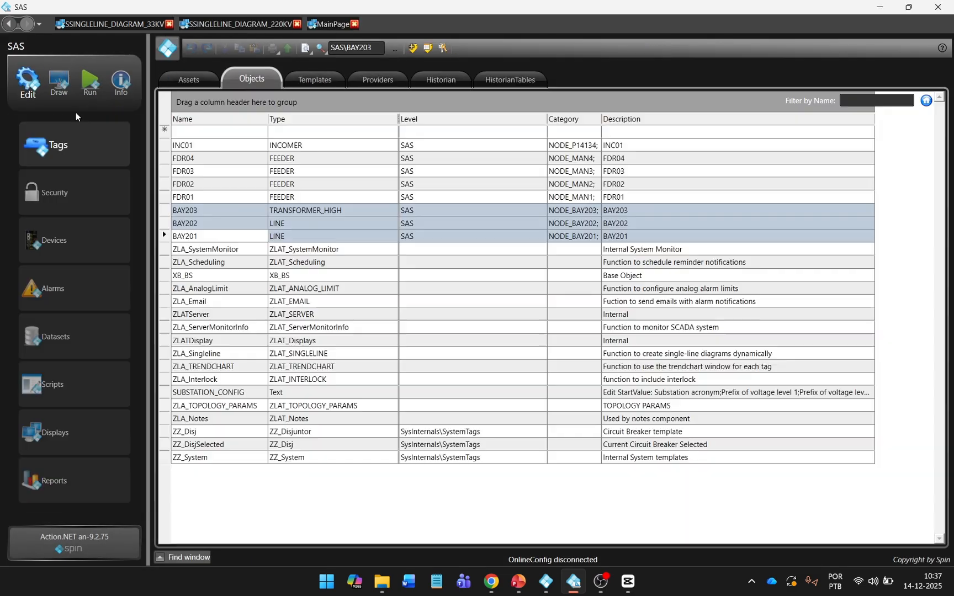
{"action": "left_click", "coordinate": [209, 147]}
{"action": "left_click", "coordinate": [216, 197], "text": "shift"}
{"action": "right_click", "coordinate": [217, 201]}
{"action": "left_click", "coordinate": [254, 227]}
{"action": "left_click", "coordinate": [64, 95]}
{"action": "right_click", "coordinate": [356, 216]}
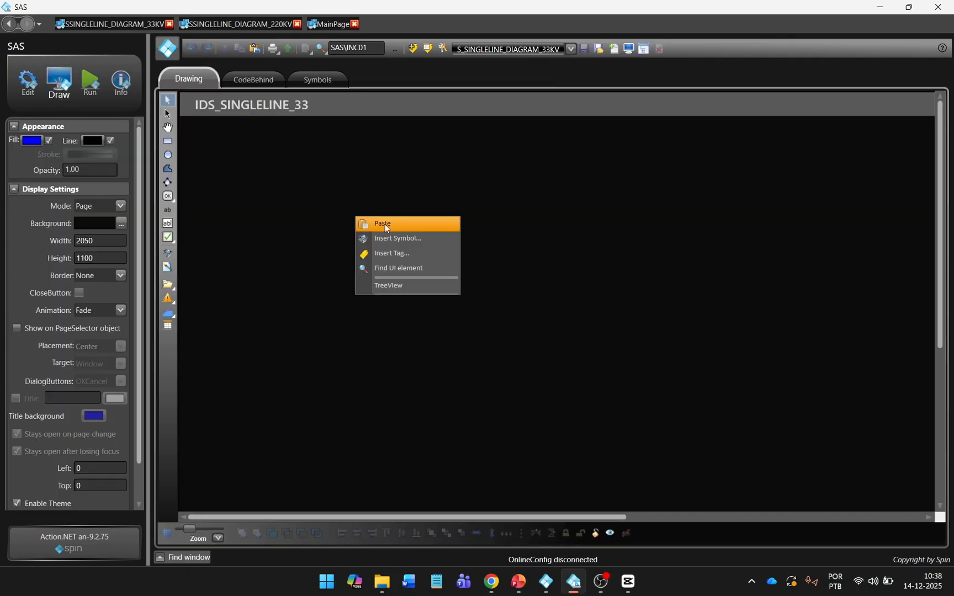
{"action": "left_click", "coordinate": [385, 224]}
Step: Move the four feeder bays into a row, then align and distribute them evenly
{"action": "left_click", "coordinate": [583, 249]}
{"action": "scroll", "coordinate": [583, 249], "scroll_direction": "down", "scroll_amount": 4}
{"action": "left_click_drag", "start_coordinate": [335, 139], "coordinate": [549, 253]}
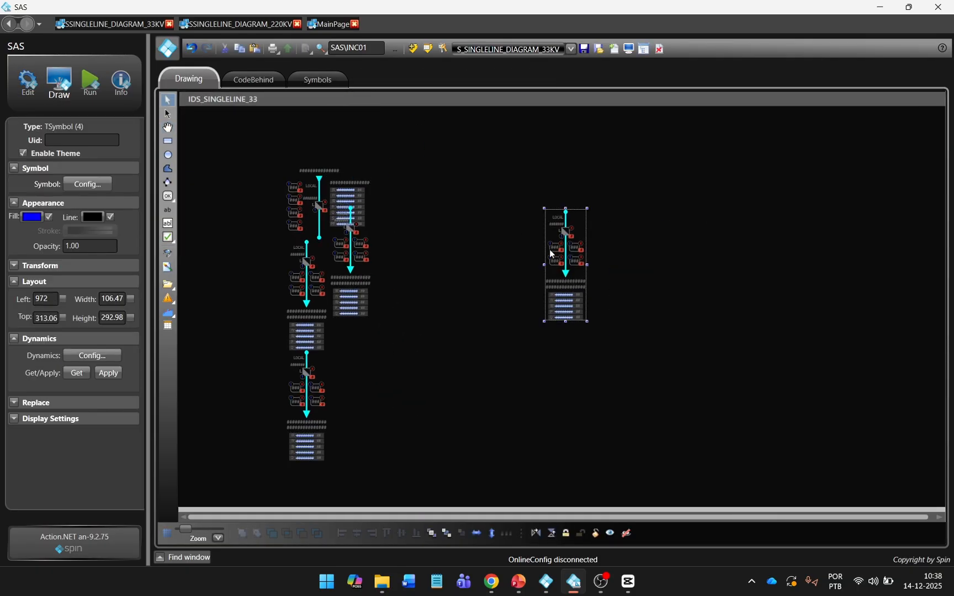
{"action": "left_click_drag", "start_coordinate": [340, 265], "coordinate": [633, 268]}
{"action": "left_click_drag", "start_coordinate": [319, 219], "coordinate": [491, 187]}
{"action": "left_click_drag", "start_coordinate": [306, 282], "coordinate": [452, 280]}
{"action": "left_click_drag", "start_coordinate": [571, 268], "coordinate": [573, 302]}
{"action": "left_click_drag", "start_coordinate": [645, 271], "coordinate": [658, 318]}
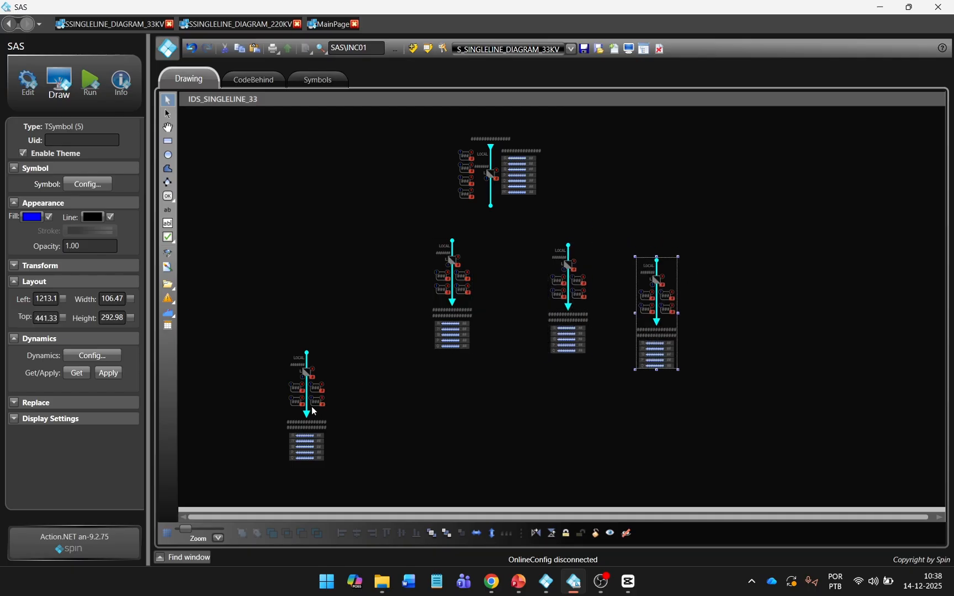
{"action": "left_click_drag", "start_coordinate": [313, 410], "coordinate": [387, 326]}
{"action": "left_click_drag", "start_coordinate": [279, 416], "coordinate": [813, 217]}
{"action": "left_click", "coordinate": [387, 533]}
{"action": "left_click", "coordinate": [506, 534]}
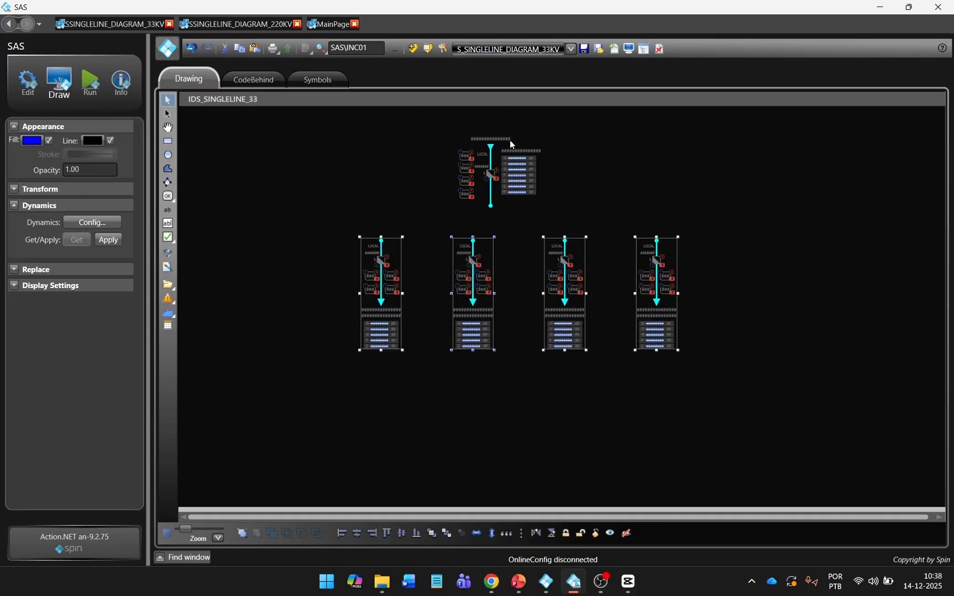
Step: Group the four feeders and centre the incomer above the feeder row
{"action": "left_click_drag", "start_coordinate": [505, 182], "coordinate": [535, 192]}
{"action": "left_click_drag", "start_coordinate": [315, 386], "coordinate": [732, 226]}
{"action": "left_click", "coordinate": [242, 533]}
{"action": "left_click", "coordinate": [518, 184]}
{"action": "left_click", "coordinate": [472, 276], "text": "ctrl"}
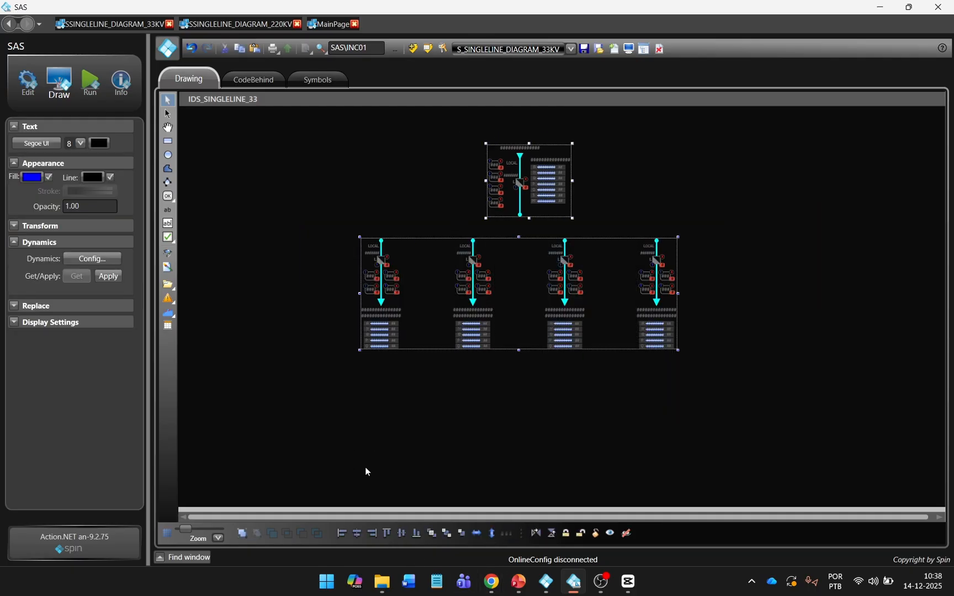
{"action": "left_click", "coordinate": [358, 533]}
Step: Ungroup the feeders and link the first feeder's BAY field to SAS\FDR01
{"action": "left_click", "coordinate": [463, 451]}
{"action": "right_click", "coordinate": [457, 345]}
{"action": "left_click", "coordinate": [490, 443]}
{"action": "double_click", "coordinate": [398, 317]}
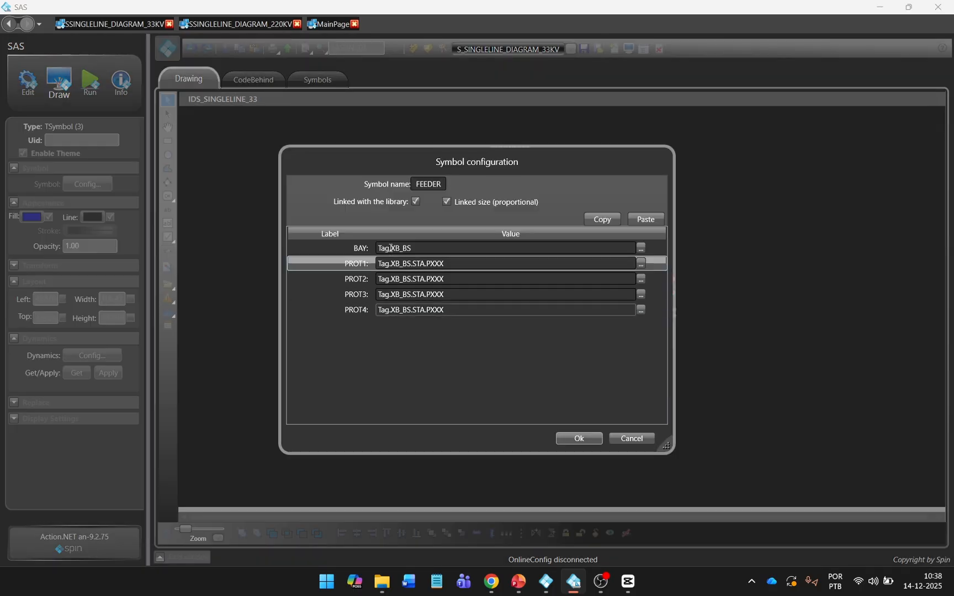
{"action": "type", "text": "."}
{"action": "left_click_drag", "start_coordinate": [389, 248], "coordinate": [449, 257]}
{"action": "left_click", "coordinate": [417, 302]}
{"action": "left_click", "coordinate": [575, 441]}
Step: Link the second feeder's BAY field to SAS\FDR02
{"action": "double_click", "coordinate": [478, 303]}
{"action": "key", "text": "BackSpace"}
{"action": "type", "text": "."}
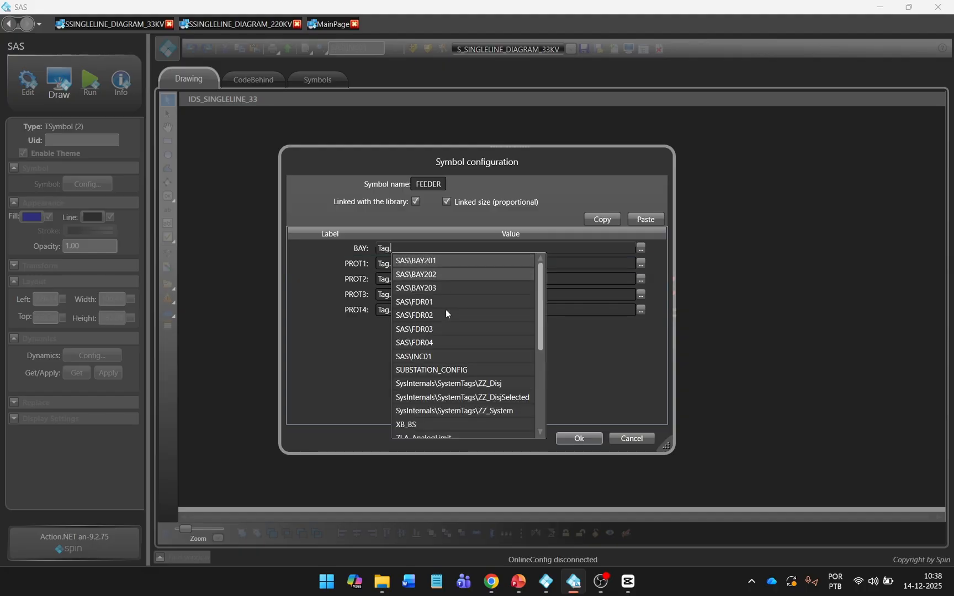
{"action": "left_click", "coordinate": [445, 311]}
{"action": "right_click", "coordinate": [397, 248]}
{"action": "left_click", "coordinate": [415, 269]}
{"action": "left_click", "coordinate": [577, 442]}
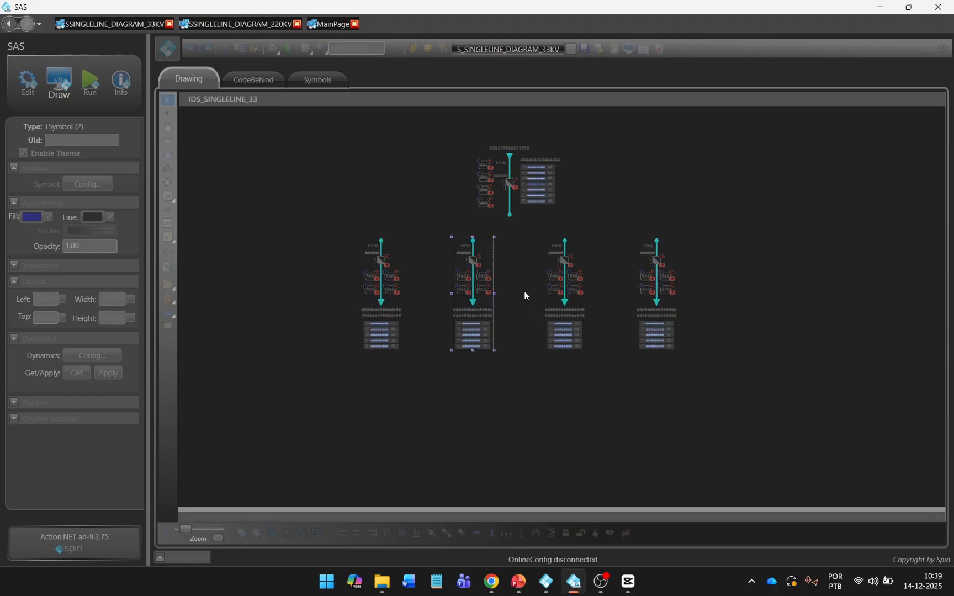
Step: Set the third and fourth feeders' BAY fields to SAS\FDR03 and SAS\FDR04
{"action": "double_click", "coordinate": [563, 293]}
{"action": "triple_click", "coordinate": [437, 249]}
{"action": "key", "text": "ctrl+v"}
{"action": "key", "text": "BackSpace"}
{"action": "type", "text": "3"}
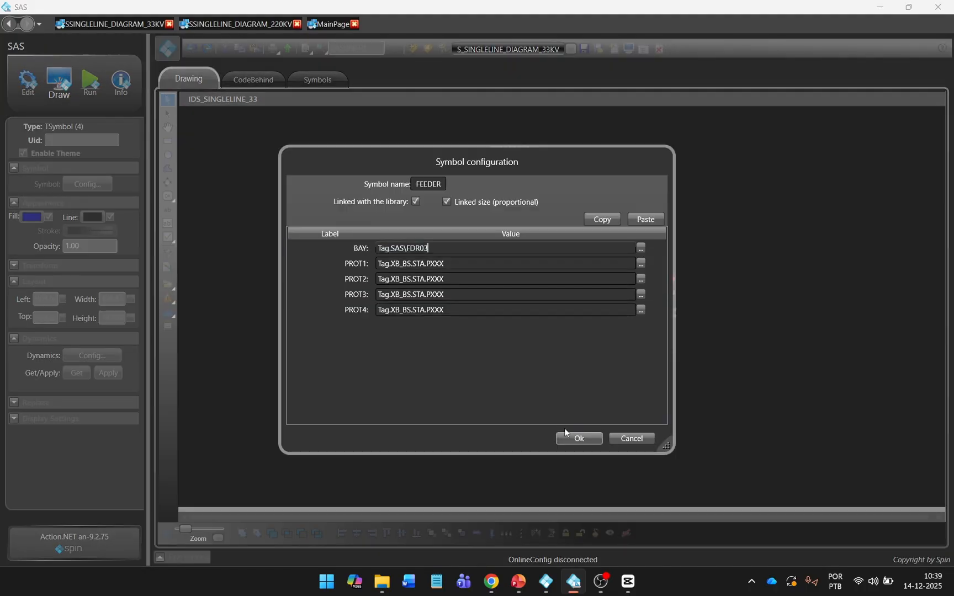
{"action": "double_click", "coordinate": [655, 305]}
{"action": "triple_click", "coordinate": [472, 249]}
{"action": "key", "text": "ctrl+v"}
{"action": "key", "text": "BackSpace"}
{"action": "type", "text": "4"}
{"action": "left_click", "coordinate": [579, 439]}
Step: Link the incomer's BAY field to SAS\INC01
{"action": "double_click", "coordinate": [524, 187]}
{"action": "left_click_drag", "start_coordinate": [430, 249], "coordinate": [391, 249]}
{"action": "key", "text": "BackSpace"}
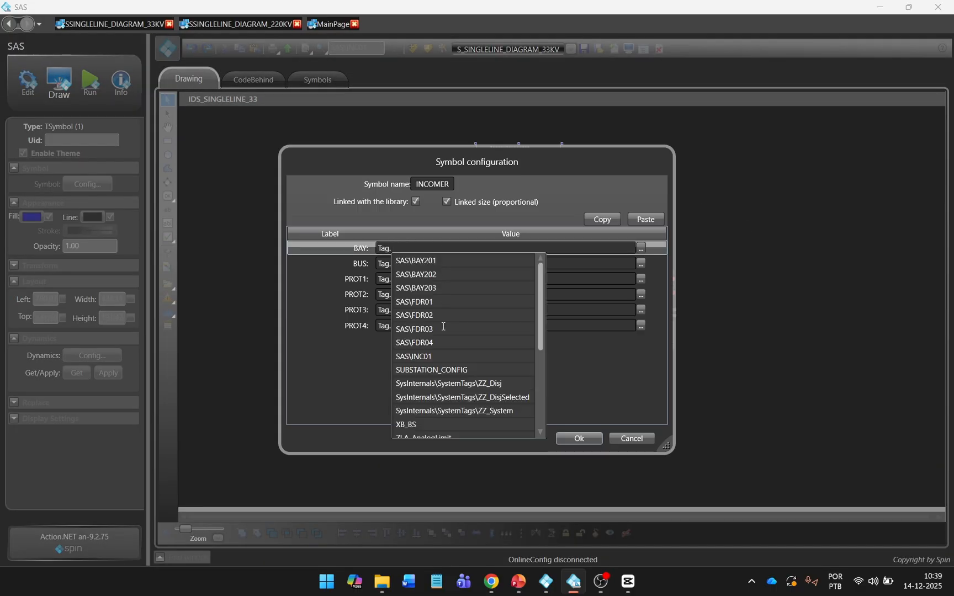
{"action": "left_click", "coordinate": [437, 357]}
{"action": "left_click", "coordinate": [585, 438]}
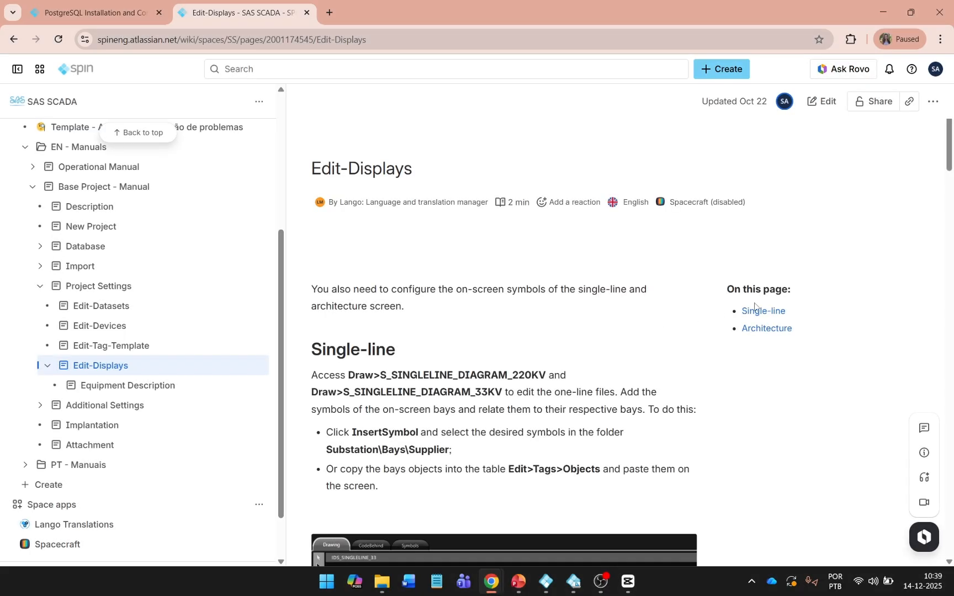
Step: Jump to the manual's Single-line section and read through the bay label and MAIN_BUS/COUPLER notes
{"action": "left_click", "coordinate": [757, 310]}
{"action": "scroll", "coordinate": [763, 315], "scroll_direction": "down", "scroll_amount": 10}
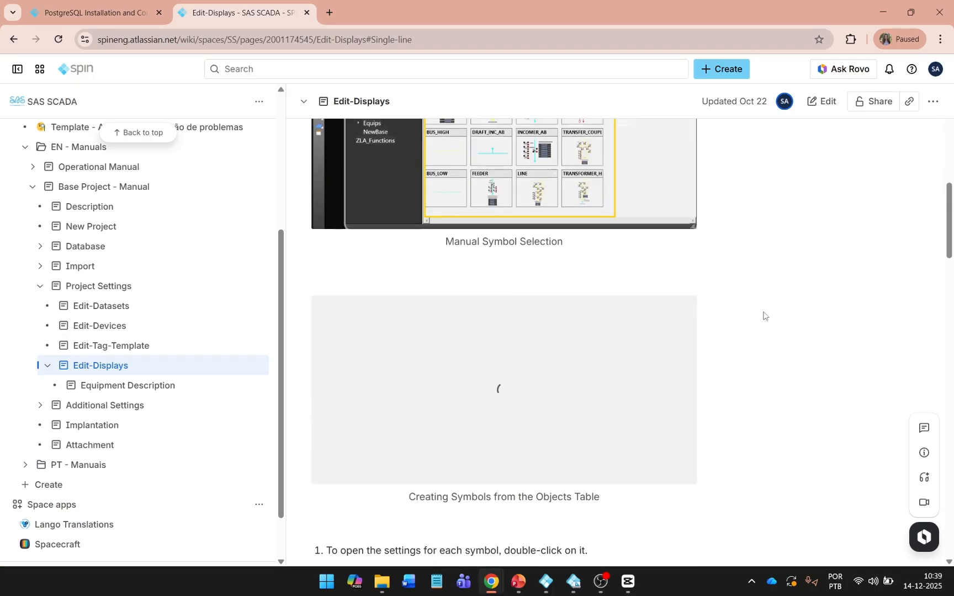
{"action": "scroll", "coordinate": [764, 316], "scroll_direction": "down", "scroll_amount": 7}
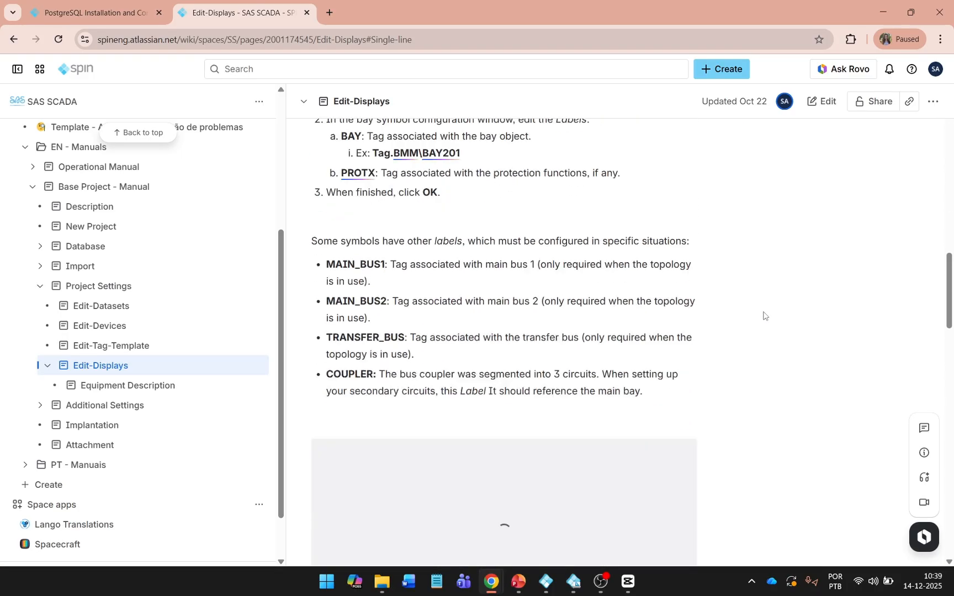
{"action": "scroll", "coordinate": [764, 315], "scroll_direction": "down", "scroll_amount": 8}
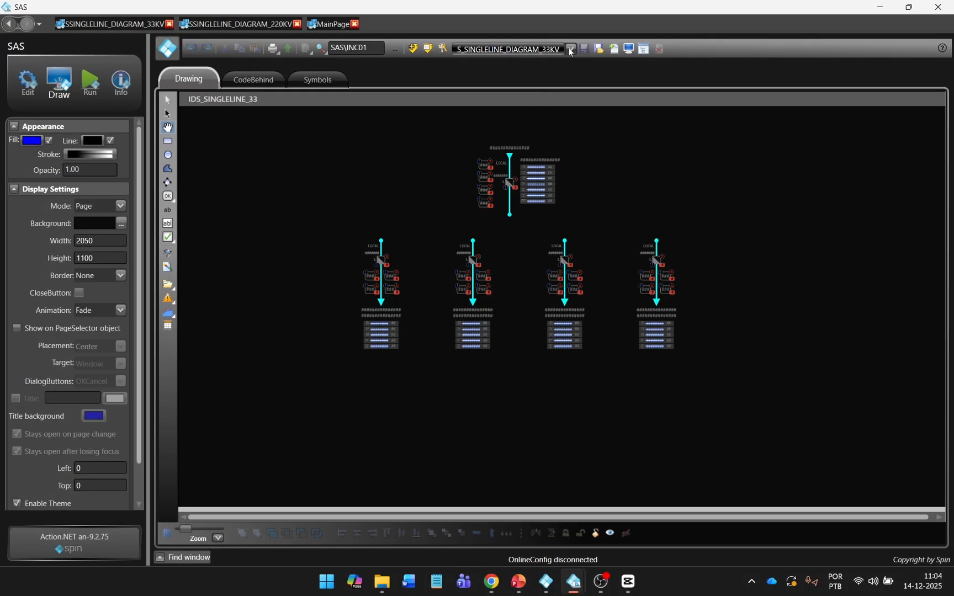
Step: Open the S_ARCHITECTURE display and draw a frame rectangle on the page
{"action": "left_click", "coordinate": [570, 50]}
{"action": "scroll", "coordinate": [531, 158], "scroll_direction": "up", "scroll_amount": 4}
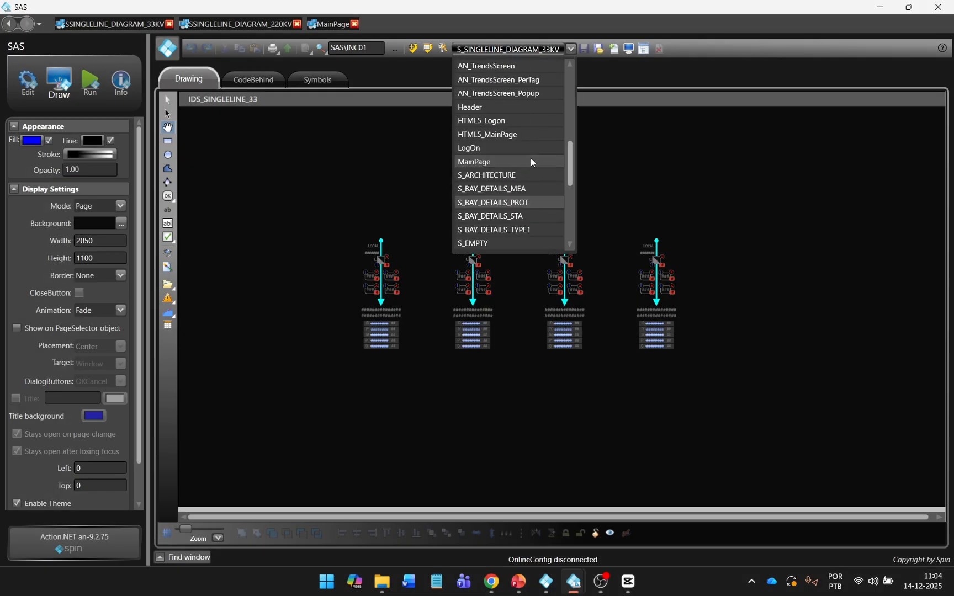
{"action": "left_click", "coordinate": [526, 176]}
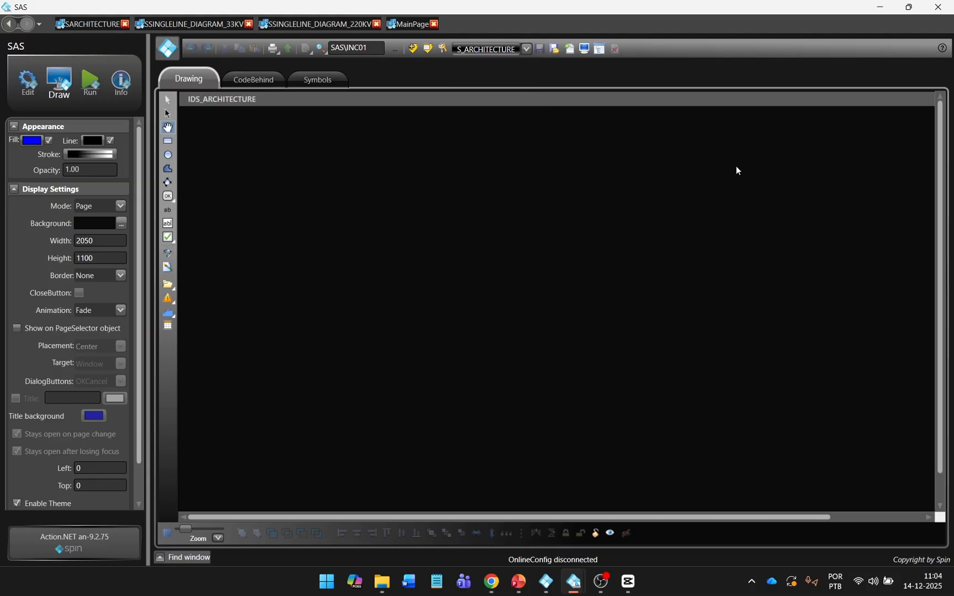
{"action": "left_click", "coordinate": [168, 141]}
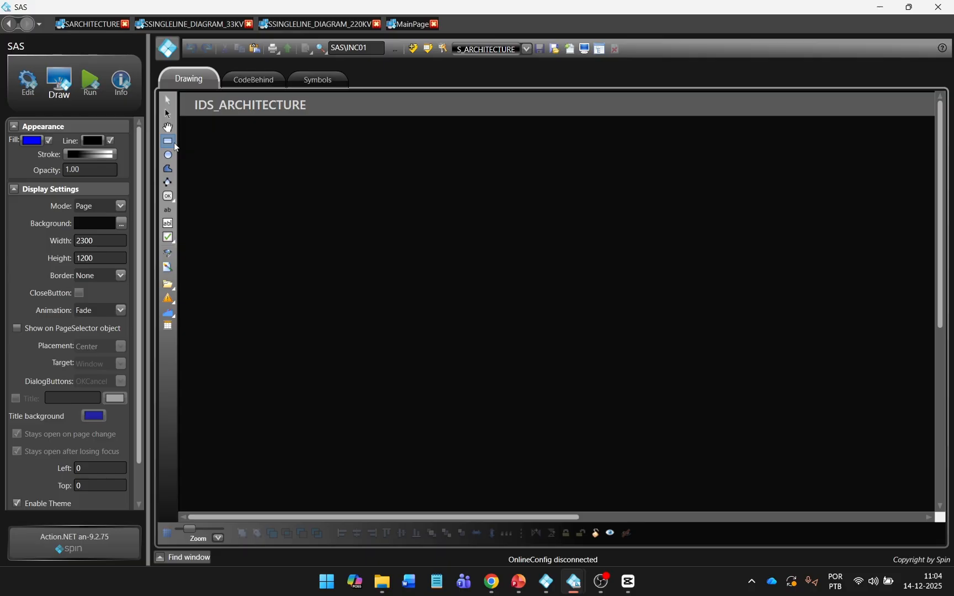
{"action": "left_click_drag", "start_coordinate": [283, 196], "coordinate": [460, 466]}
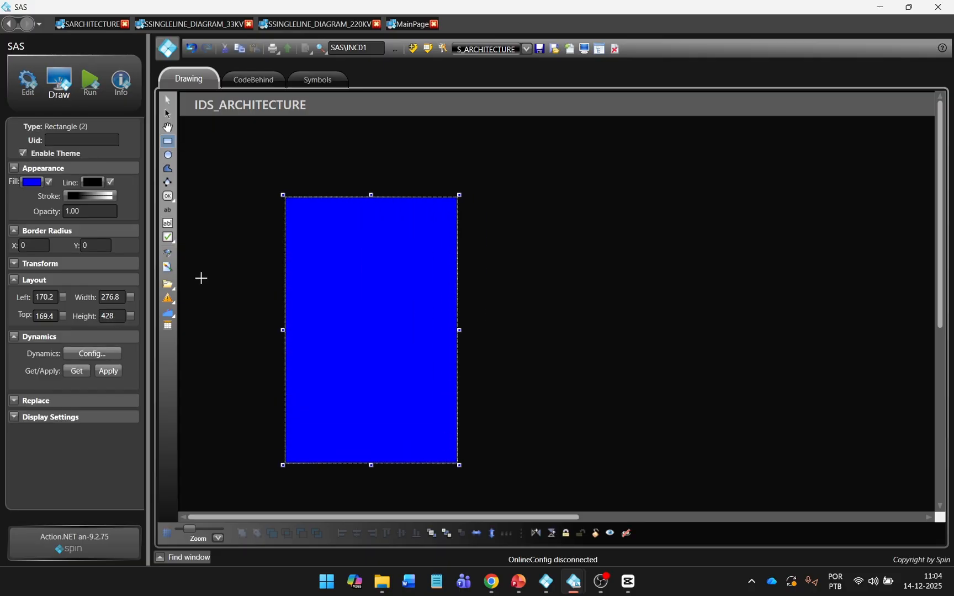
Step: Remove the rectangle's fill and give its outline a 0.8 stroke thickness
{"action": "left_click", "coordinate": [49, 182]}
{"action": "left_click", "coordinate": [92, 183]}
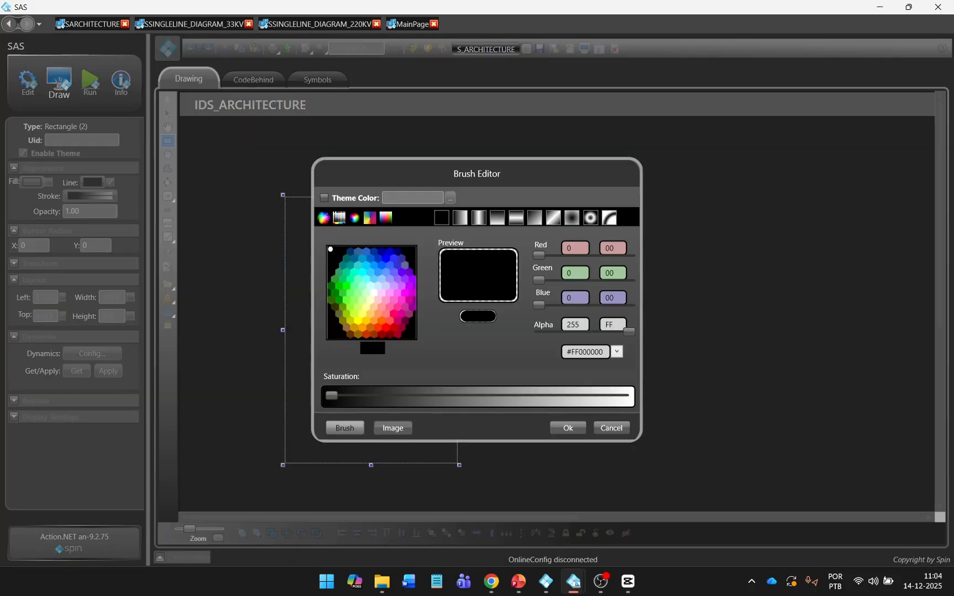
{"action": "left_click", "coordinate": [577, 430]}
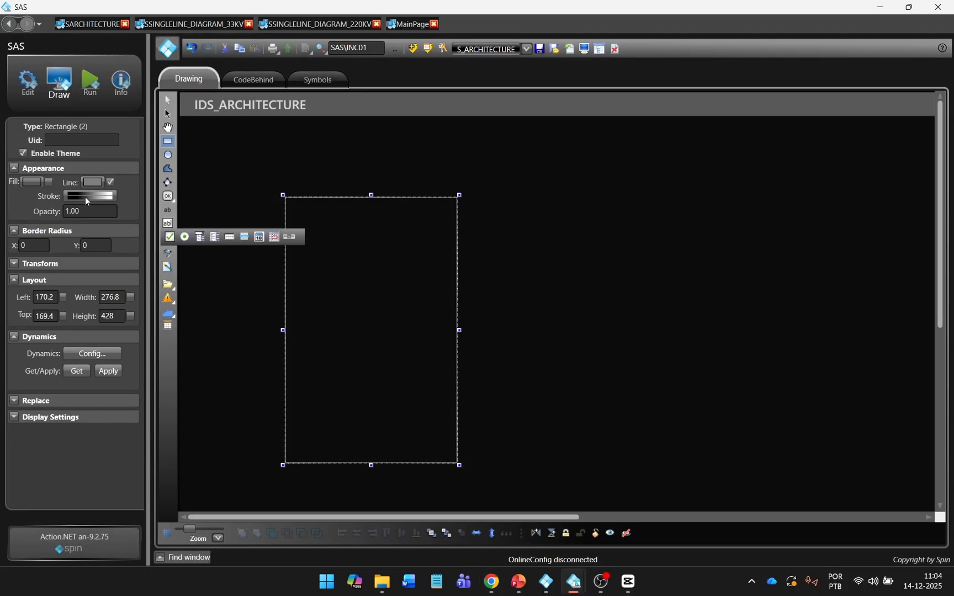
{"action": "left_click", "coordinate": [86, 196]}
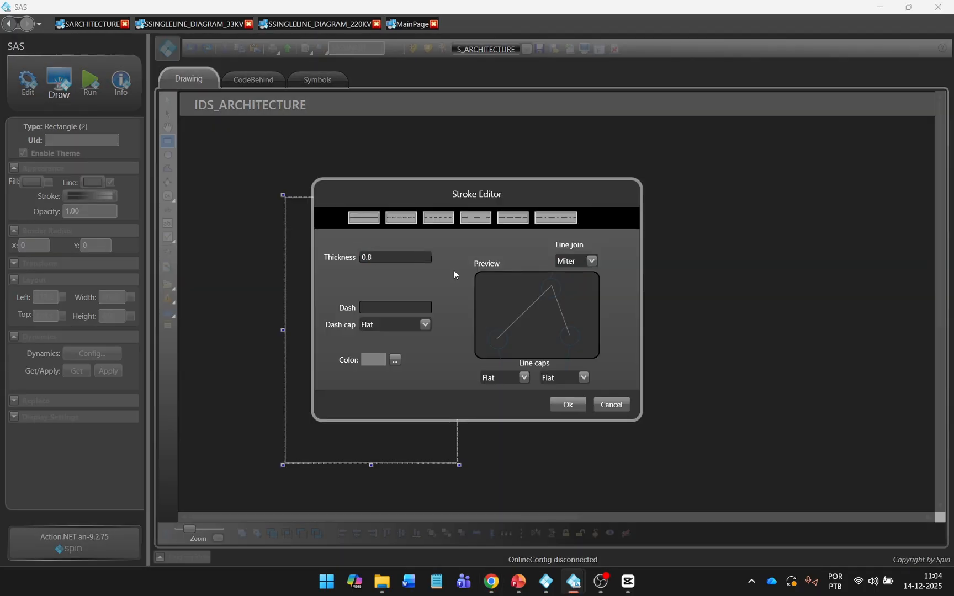
{"action": "left_click", "coordinate": [568, 404]}
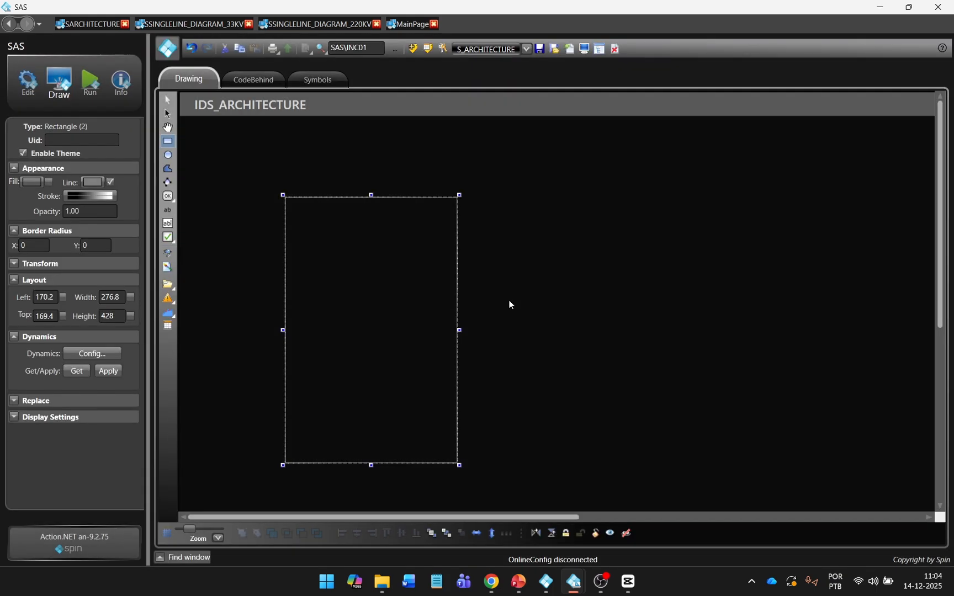
{"action": "left_click", "coordinate": [507, 304]}
Step: Zoom out and drag the rectangle toward the centre of the page
{"action": "left_click", "coordinate": [428, 296]}
{"action": "scroll", "coordinate": [427, 297], "scroll_direction": "down", "scroll_amount": 8}
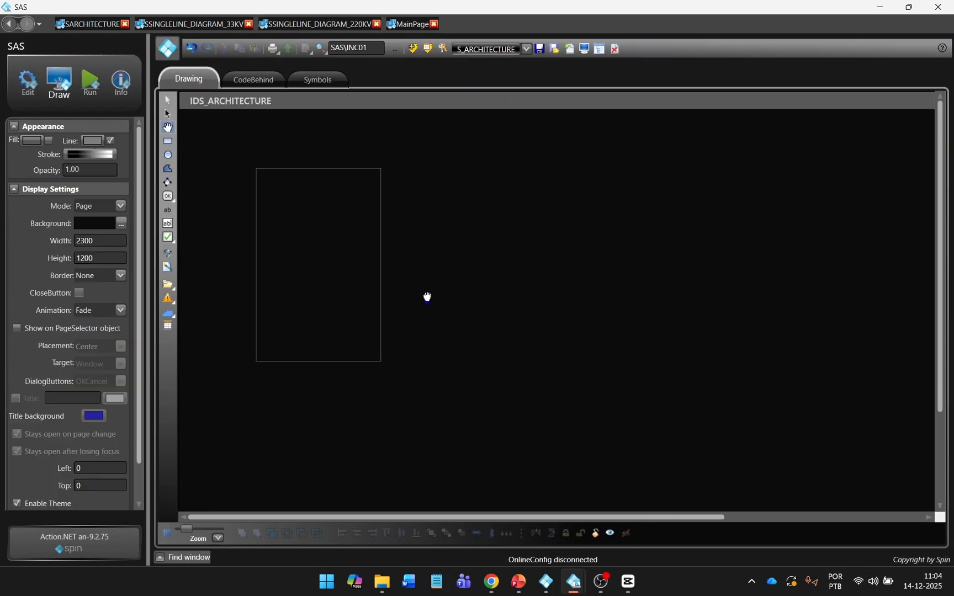
{"action": "scroll", "coordinate": [427, 297], "scroll_direction": "down", "scroll_amount": 2}
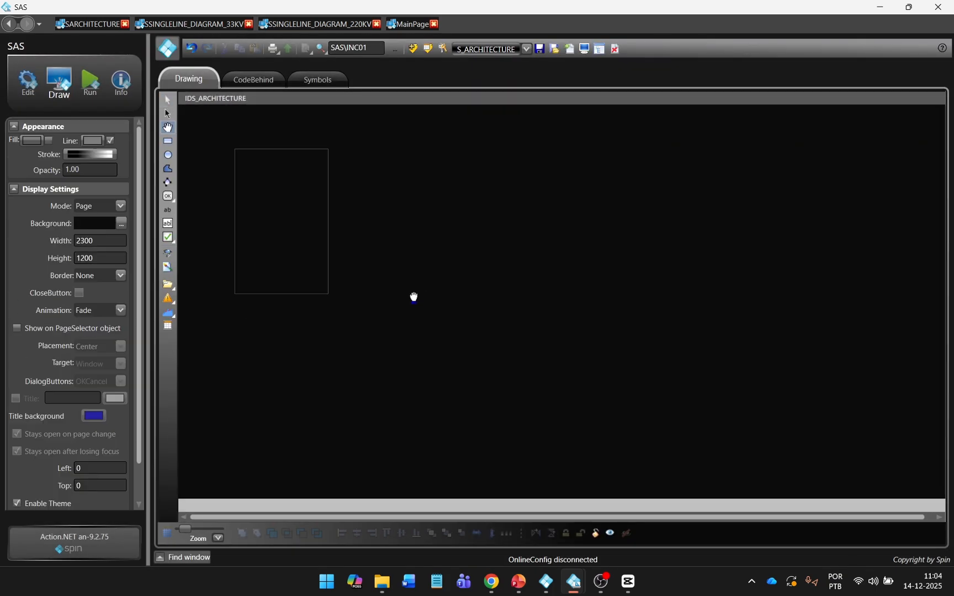
{"action": "left_click_drag", "start_coordinate": [299, 230], "coordinate": [547, 313]}
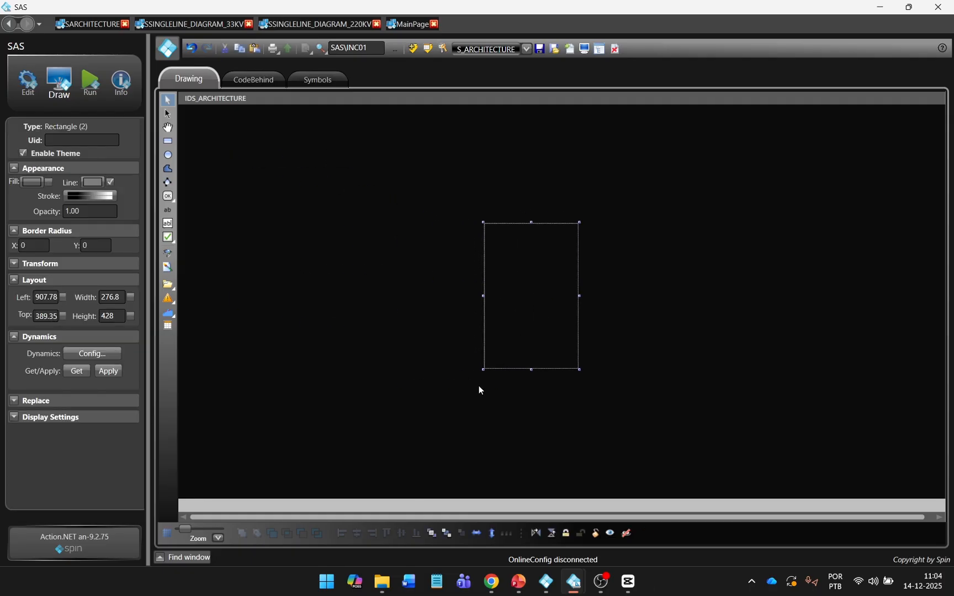
{"action": "left_click", "coordinate": [482, 372]}
{"action": "left_click", "coordinate": [497, 350]}
{"action": "scroll", "coordinate": [539, 340], "scroll_direction": "up", "scroll_amount": 1}
{"action": "scroll", "coordinate": [538, 339], "scroll_direction": "up", "scroll_amount": 1}
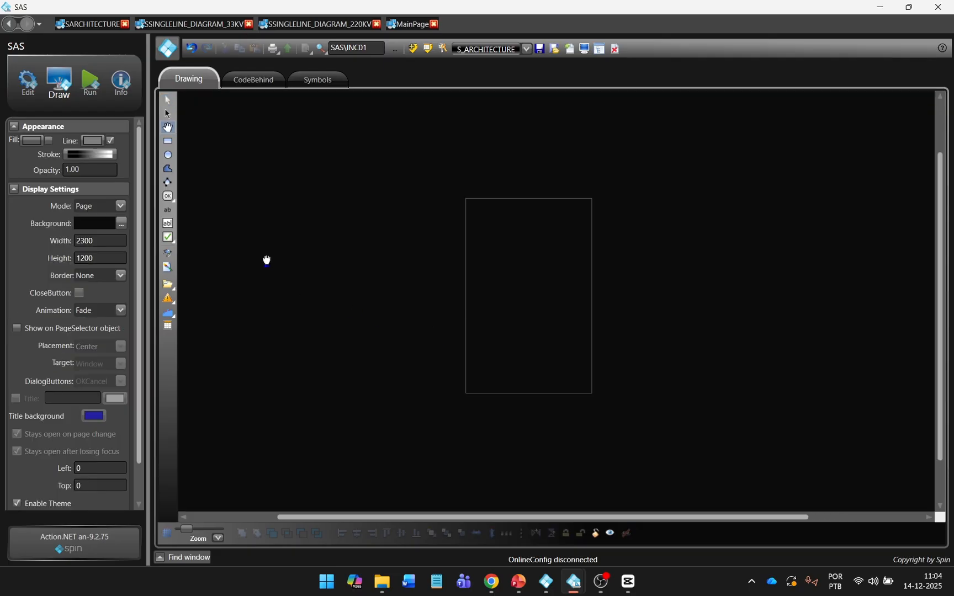
Step: Draw a text label inside the frame with font size 14 and text P141
{"action": "left_click", "coordinate": [168, 210]}
{"action": "left_click_drag", "start_coordinate": [488, 299], "coordinate": [573, 326]}
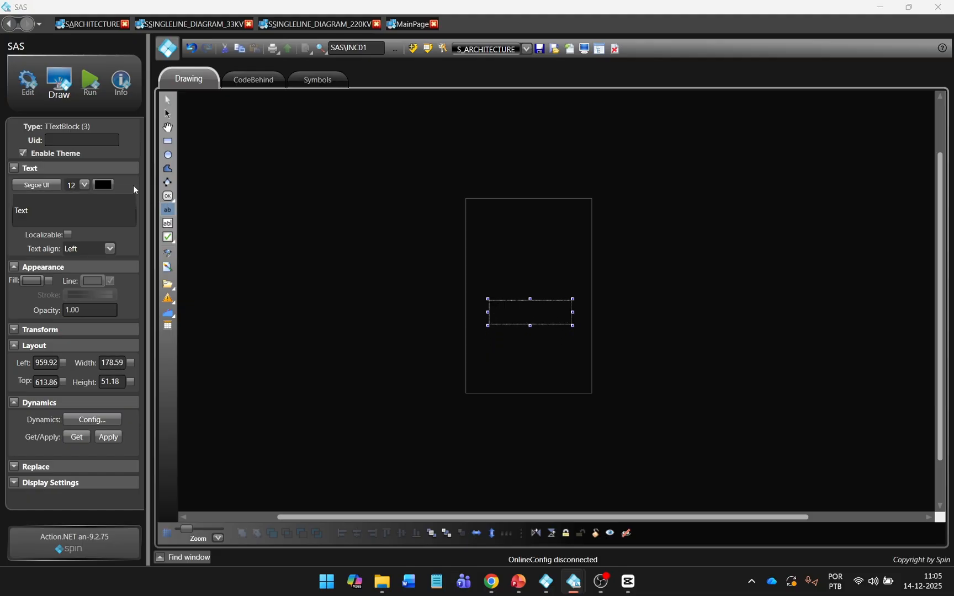
{"action": "left_click", "coordinate": [102, 185]}
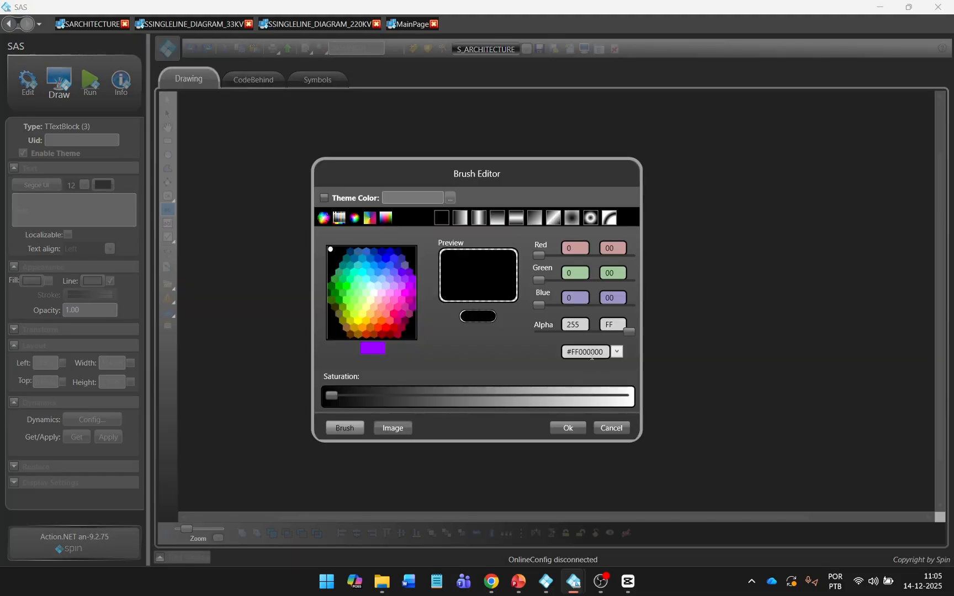
{"action": "left_click", "coordinate": [567, 428]}
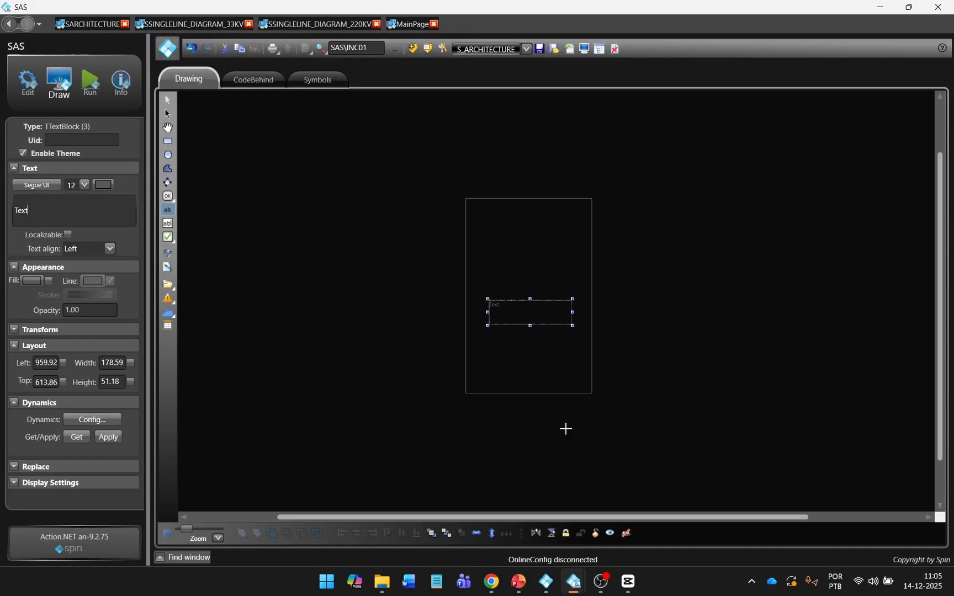
{"action": "left_click", "coordinate": [71, 186]}
{"action": "double_click", "coordinate": [72, 186]}
{"action": "type", "text": "14"}
{"action": "left_click", "coordinate": [75, 212]}
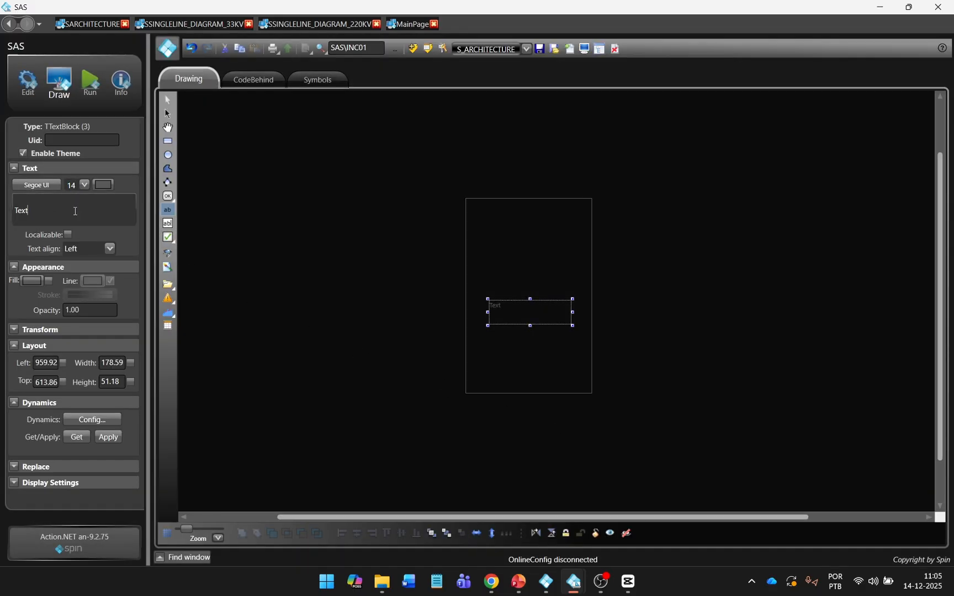
{"action": "key", "text": "BackSpace"}
{"action": "key", "text": "BackSpace"}
{"action": "key", "text": "BackSpace"}
{"action": "key", "text": "BackSpace"}
{"action": "type", "text": "P"}
Step: Set the label's font to PF DinDisplay Pro Bold
{"action": "left_click", "coordinate": [55, 186]}
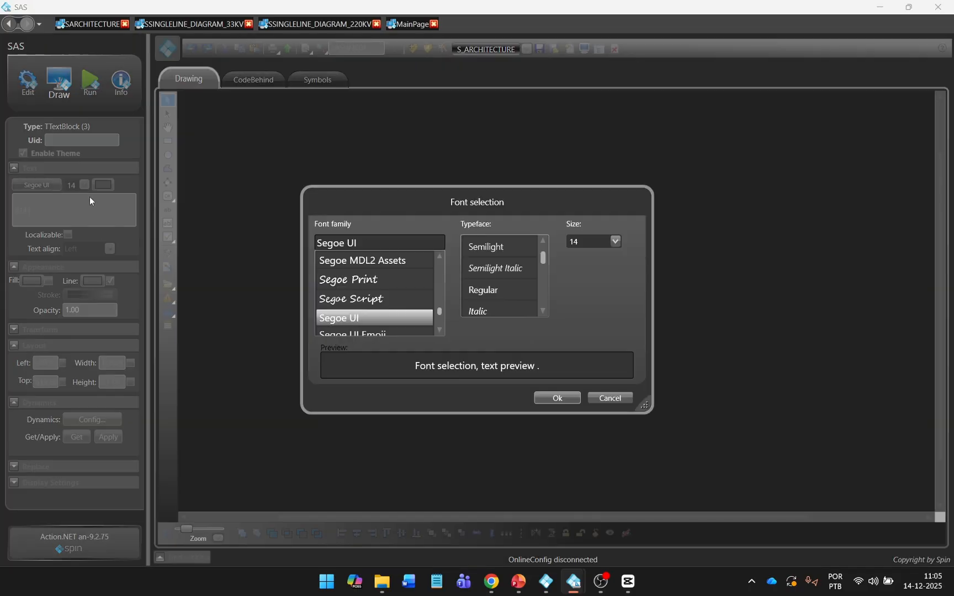
{"action": "double_click", "coordinate": [378, 242]}
{"action": "key", "text": "ctrl+a"}
{"action": "key", "text": "Caps_Lock"}
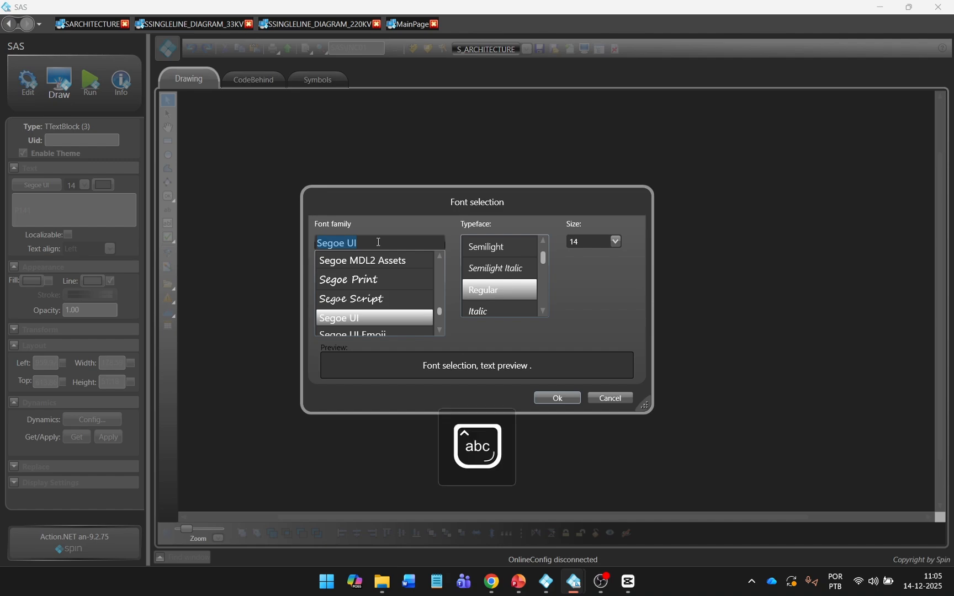
{"action": "type", "text": "PF DinDisplay Pro"}
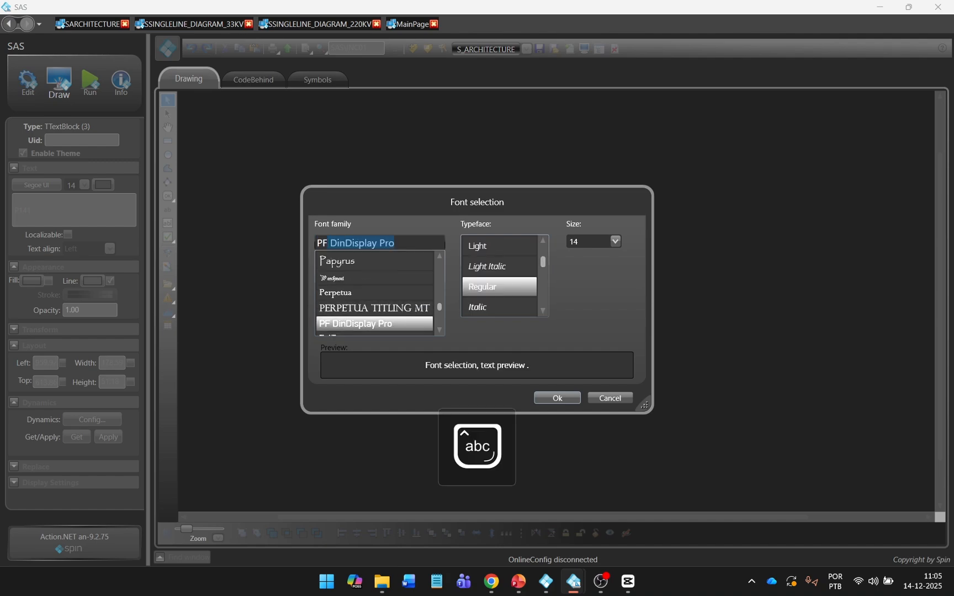
{"action": "scroll", "coordinate": [500, 279], "scroll_direction": "up", "scroll_amount": 2}
{"action": "scroll", "coordinate": [501, 276], "scroll_direction": "down", "scroll_amount": 3}
{"action": "left_click", "coordinate": [503, 266]}
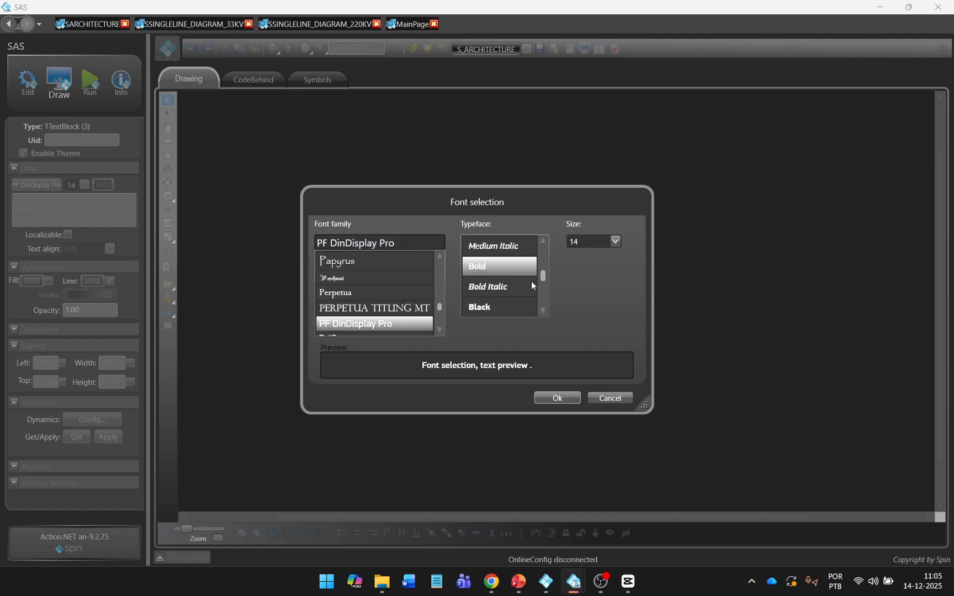
{"action": "left_click", "coordinate": [572, 399]}
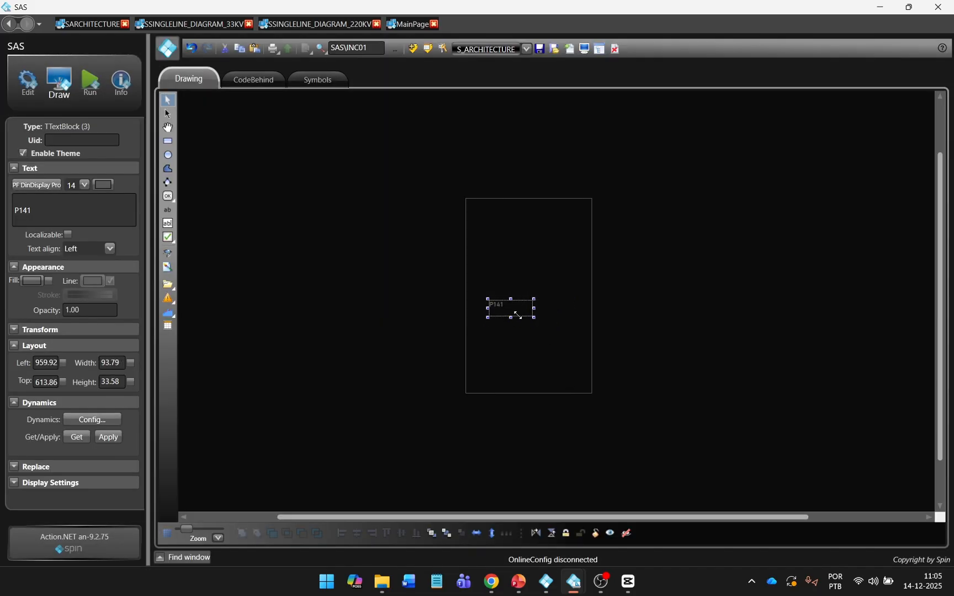
Step: Centre-align the P141 text and move the label lower inside the frame
{"action": "left_click", "coordinate": [90, 249]}
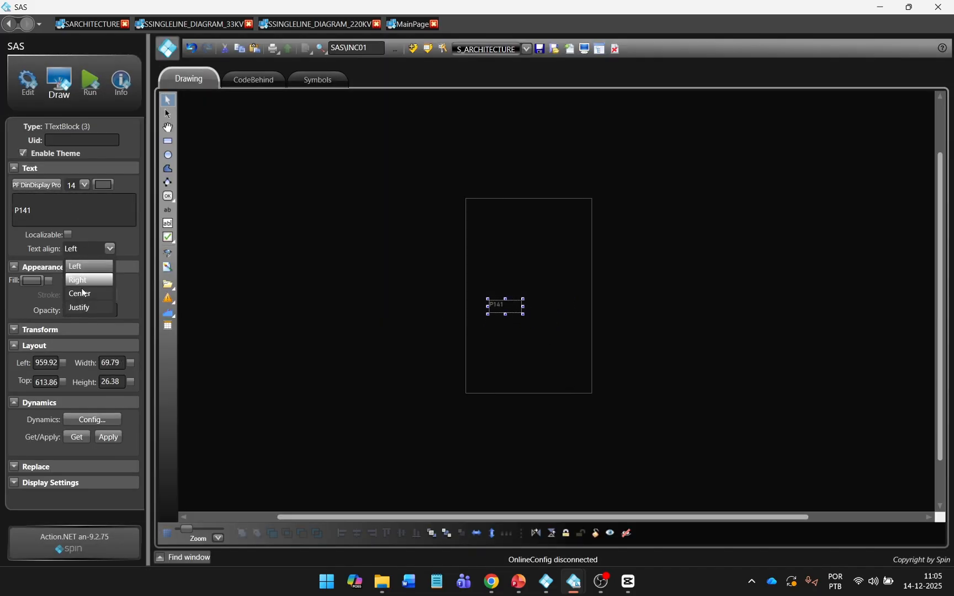
{"action": "left_click", "coordinate": [84, 293]}
{"action": "left_click_drag", "start_coordinate": [505, 315], "coordinate": [523, 353]}
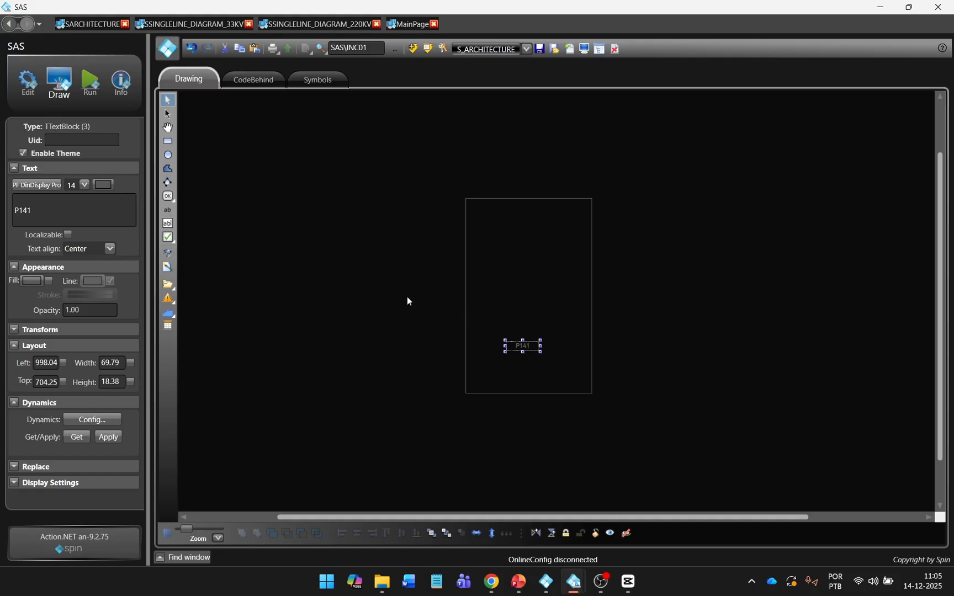
Step: Insert the P141_SIMU device symbol inside the frame just above the P141 label
{"action": "left_click", "coordinate": [170, 255]}
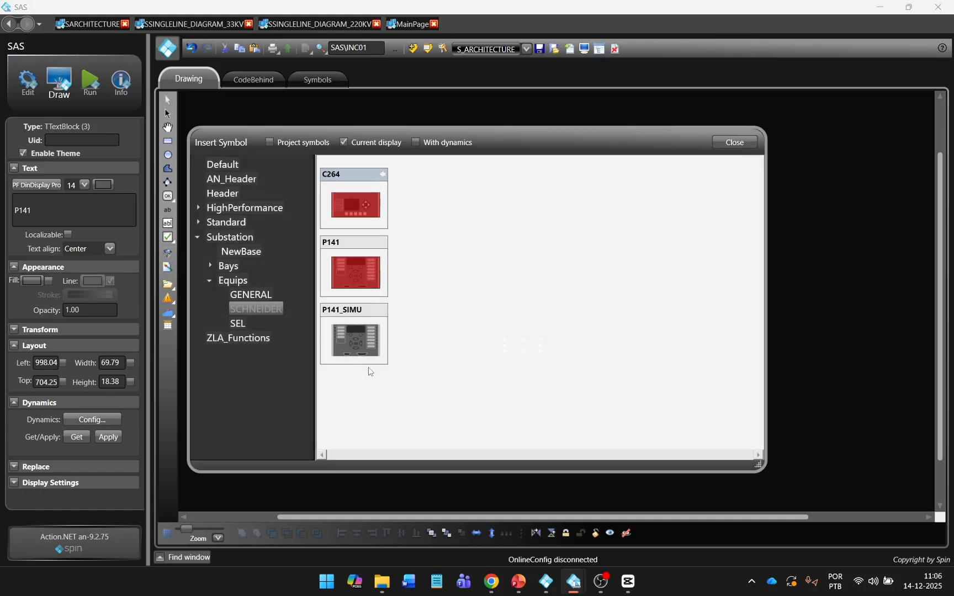
{"action": "left_click", "coordinate": [371, 340]}
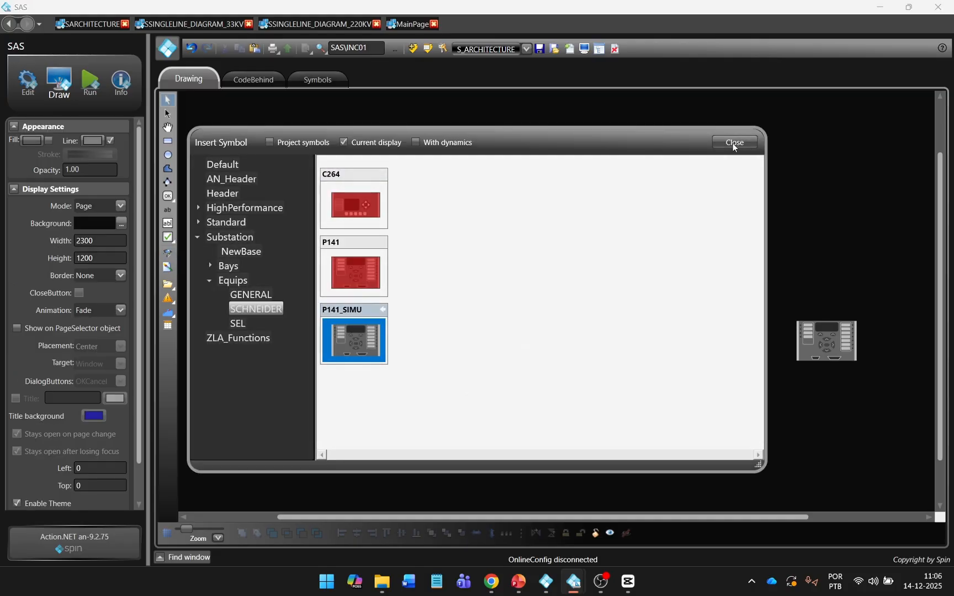
{"action": "left_click", "coordinate": [734, 142]}
{"action": "left_click_drag", "start_coordinate": [824, 349], "coordinate": [525, 326]}
{"action": "left_click", "coordinate": [527, 344], "text": "ctrl"}
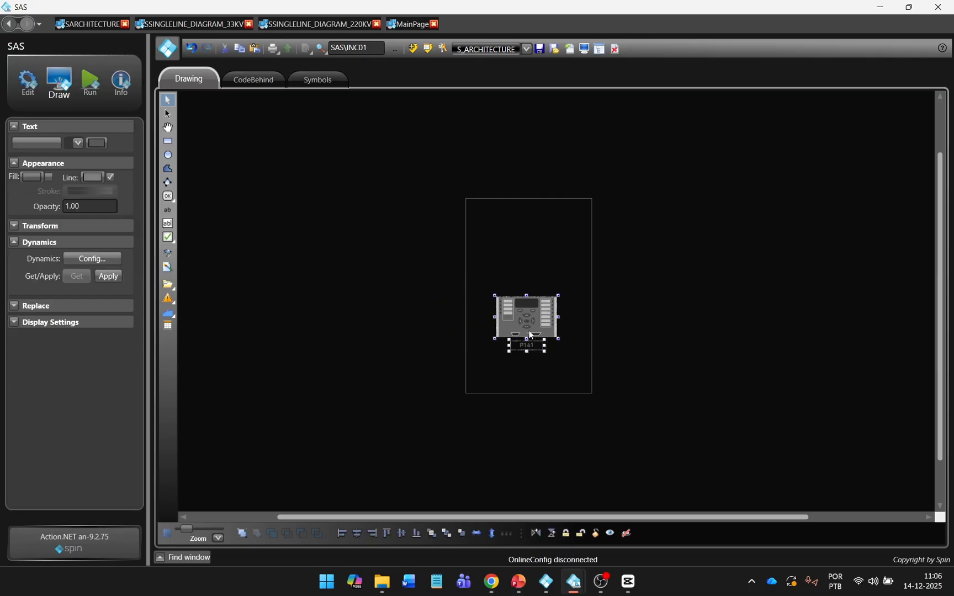
{"action": "left_click", "coordinate": [562, 364]}
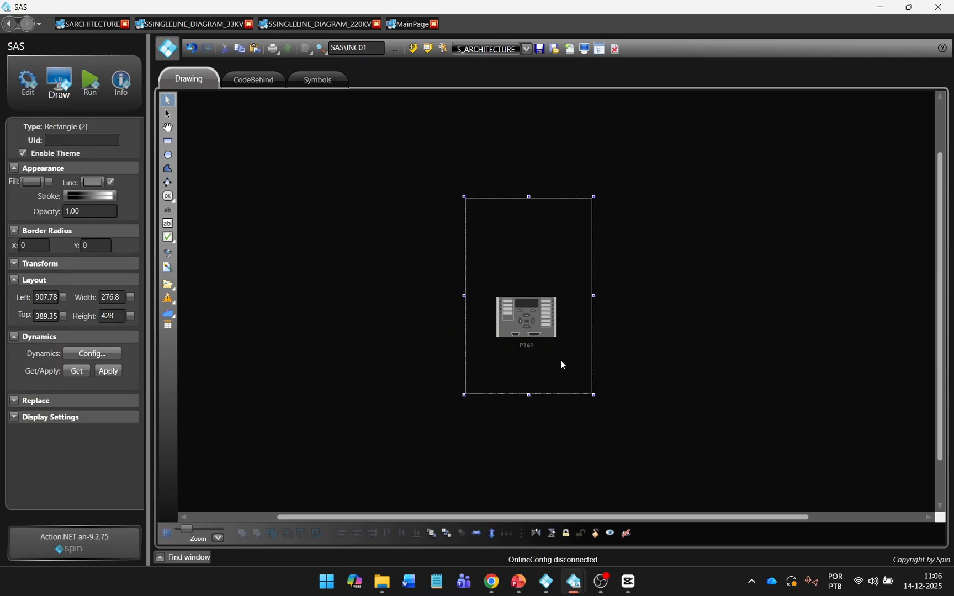
{"action": "left_click", "coordinate": [636, 341]}
Step: Add the red P141 device symbol above the grey device, shifting the grey device and label down
{"action": "left_click", "coordinate": [354, 268]}
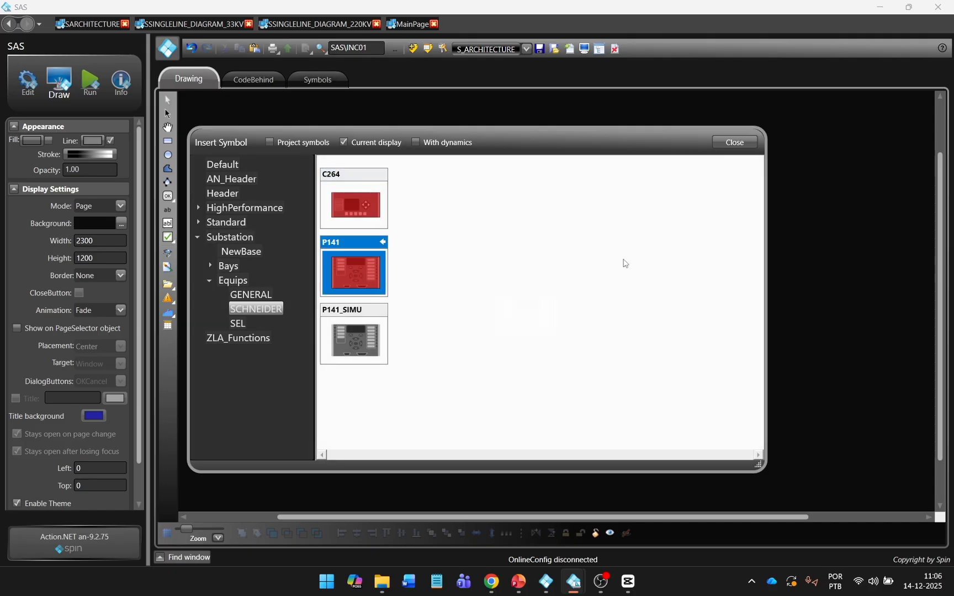
{"action": "left_click", "coordinate": [861, 275]}
{"action": "left_click", "coordinate": [747, 143]}
{"action": "left_click_drag", "start_coordinate": [443, 360], "coordinate": [641, 282]}
{"action": "left_click_drag", "start_coordinate": [528, 330], "coordinate": [529, 352]}
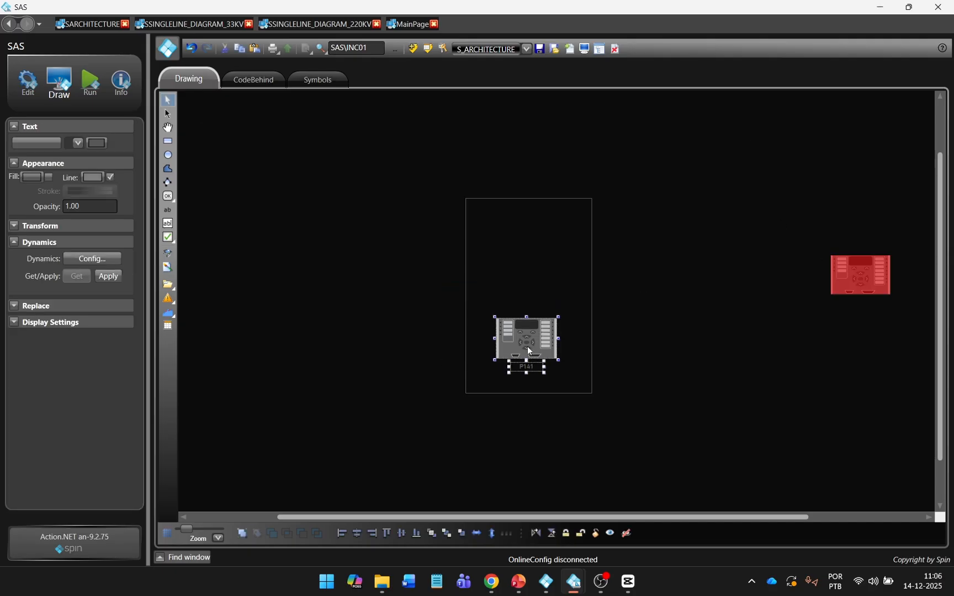
{"action": "left_click_drag", "start_coordinate": [836, 290], "coordinate": [501, 282]}
Step: Duplicate the P141 label under the red device and change its text to BKP
{"action": "left_click", "coordinate": [529, 369]}
{"action": "key", "text": "ctrl+c"}
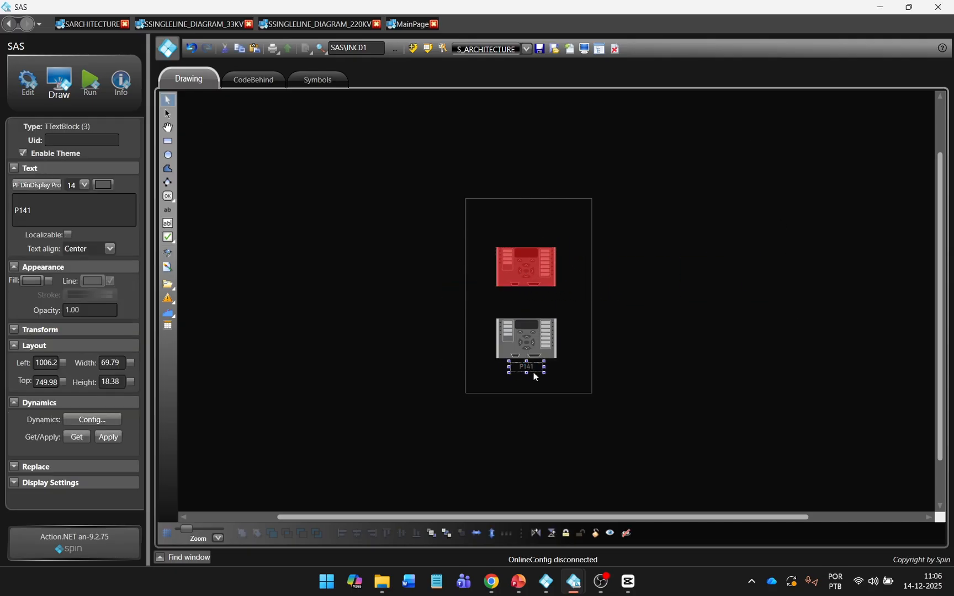
{"action": "key", "text": "ctrl+v"}
{"action": "left_click_drag", "start_coordinate": [534, 372], "coordinate": [529, 296]}
{"action": "left_click", "coordinate": [61, 212]}
{"action": "key", "text": "BackSpace"}
{"action": "key", "text": "BackSpace"}
{"action": "key", "text": "BackSpace"}
{"action": "key", "text": "BackSpace"}
{"action": "key", "text": "Caps_Lock"}
{"action": "type", "text": "BKP"}
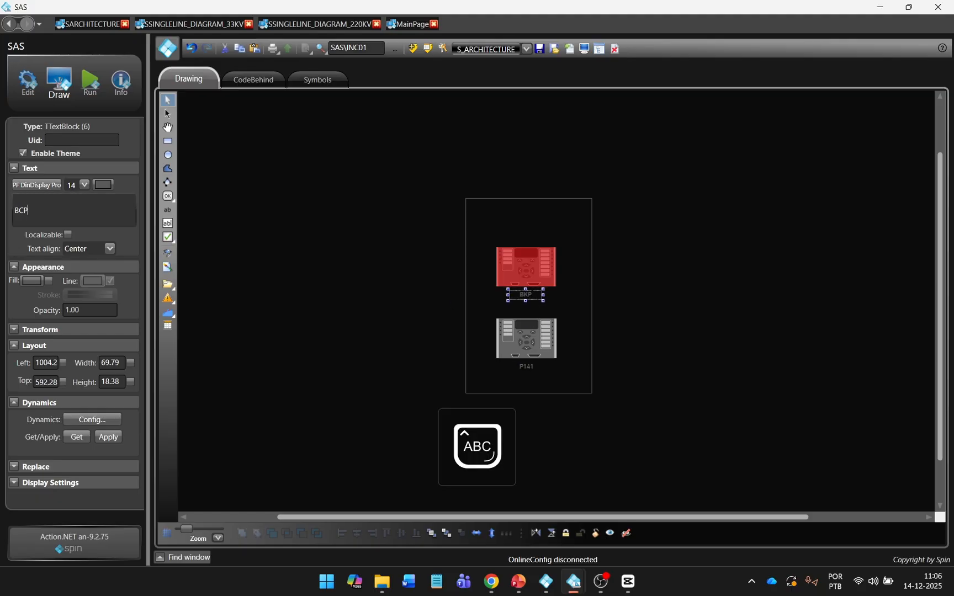
{"action": "left_click", "coordinate": [404, 335]}
Step: Place a SWITCH_GENERAL symbol at the top of the frame and widen the frame slightly
{"action": "left_click", "coordinate": [170, 253]}
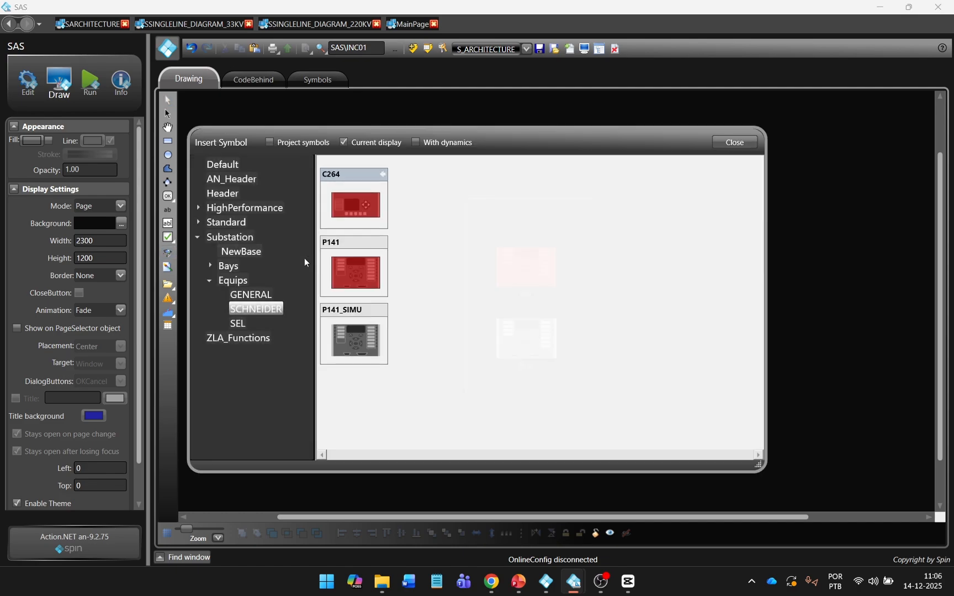
{"action": "left_click", "coordinate": [255, 295]}
{"action": "left_click", "coordinate": [424, 215]}
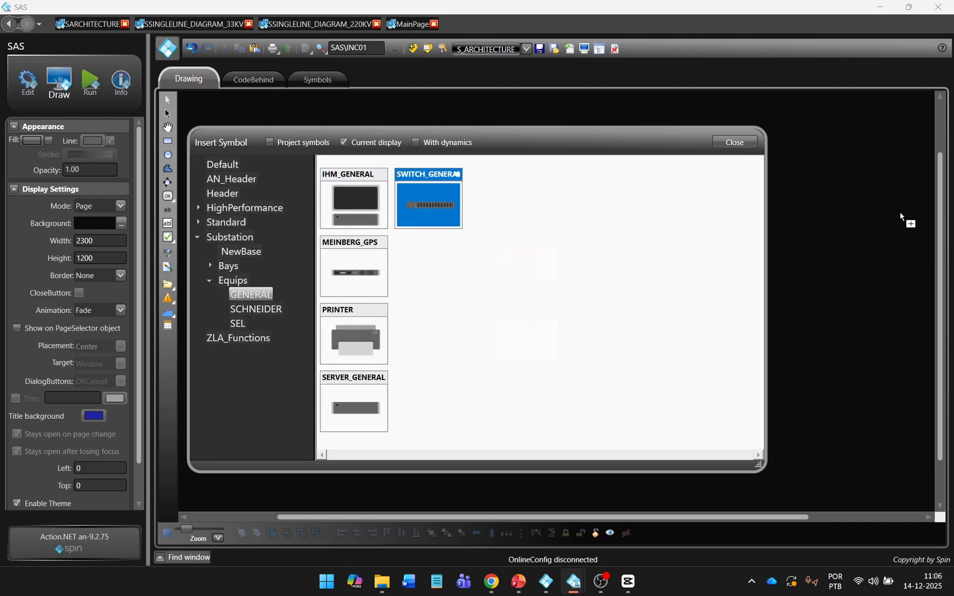
{"action": "left_click", "coordinate": [894, 220]}
{"action": "left_click", "coordinate": [735, 143]}
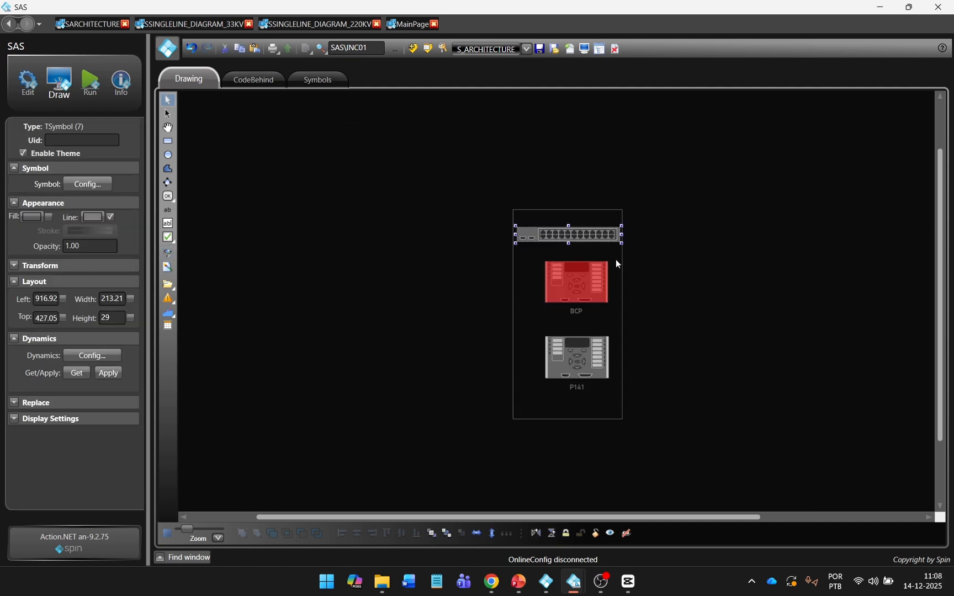
{"action": "left_click", "coordinate": [624, 268]}
{"action": "left_click_drag", "start_coordinate": [624, 314], "coordinate": [589, 221]}
Step: Label the switch ETHERNET SW
{"action": "left_click", "coordinate": [590, 241]}
{"action": "key", "text": "BackSpace"}
{"action": "key", "text": "BackSpace"}
{"action": "key", "text": "BackSpace"}
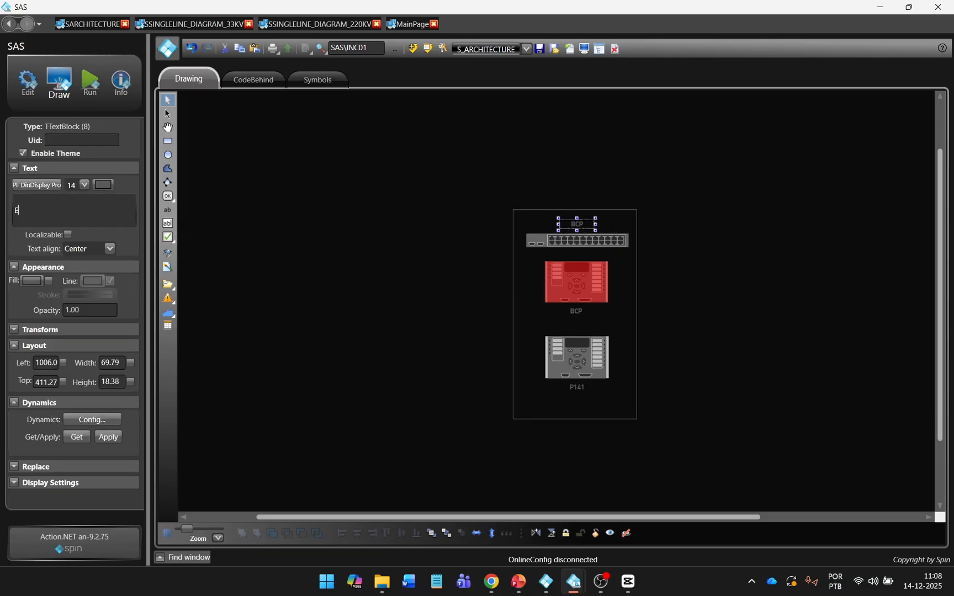
{"action": "type", "text": "ETHERNET SW"}
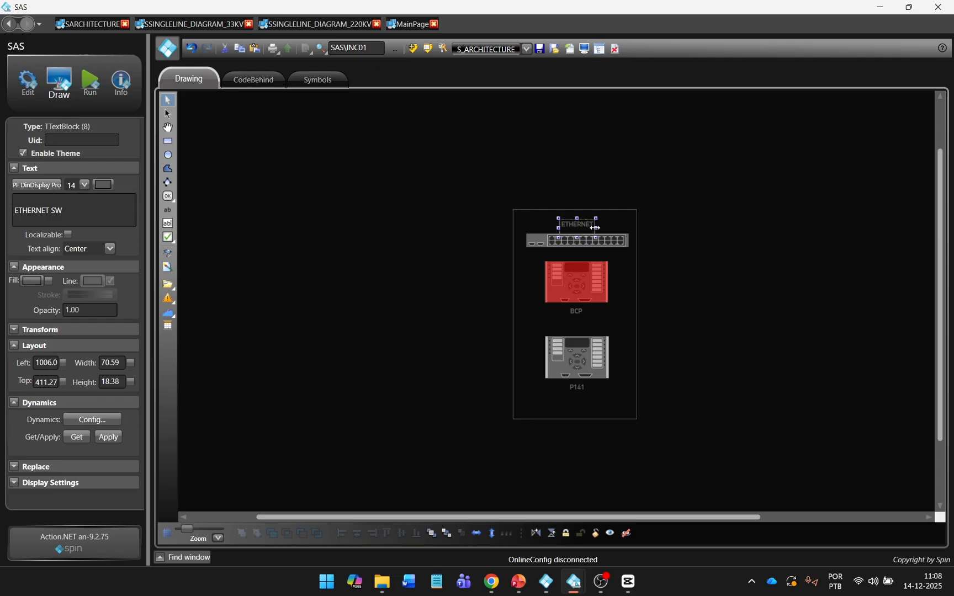
{"action": "left_click", "coordinate": [702, 231]}
Step: Extend the bay frame upward and add a BAY201 title in its top-left corner
{"action": "left_click", "coordinate": [572, 214]}
{"action": "left_click_drag", "start_coordinate": [574, 208], "coordinate": [549, 211]}
{"action": "triple_click", "coordinate": [39, 210]}
{"action": "type", "text": "BAY201"}
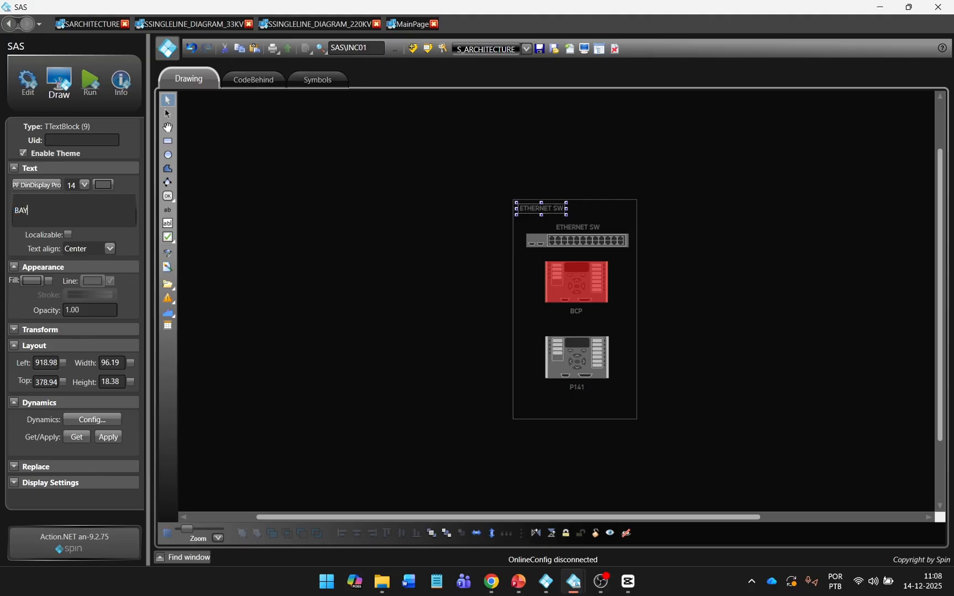
{"action": "left_click", "coordinate": [356, 273]}
{"action": "left_click", "coordinate": [540, 208]}
{"action": "left_click_drag", "start_coordinate": [566, 209], "coordinate": [547, 209]}
{"action": "left_click_drag", "start_coordinate": [542, 212], "coordinate": [540, 209]}
{"action": "left_click", "coordinate": [662, 249]}
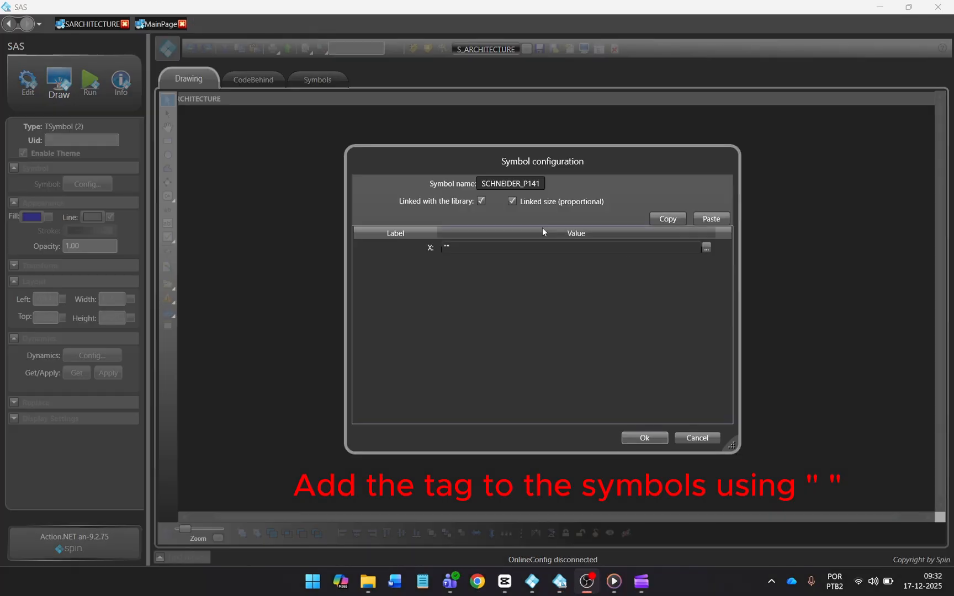
Step: Set the X parameter to "Tag.SAS\BAY201.COMM.ST", including the quotes, and apply it
{"action": "left_click", "coordinate": [425, 248]}
{"action": "type", "text": "Tag."}
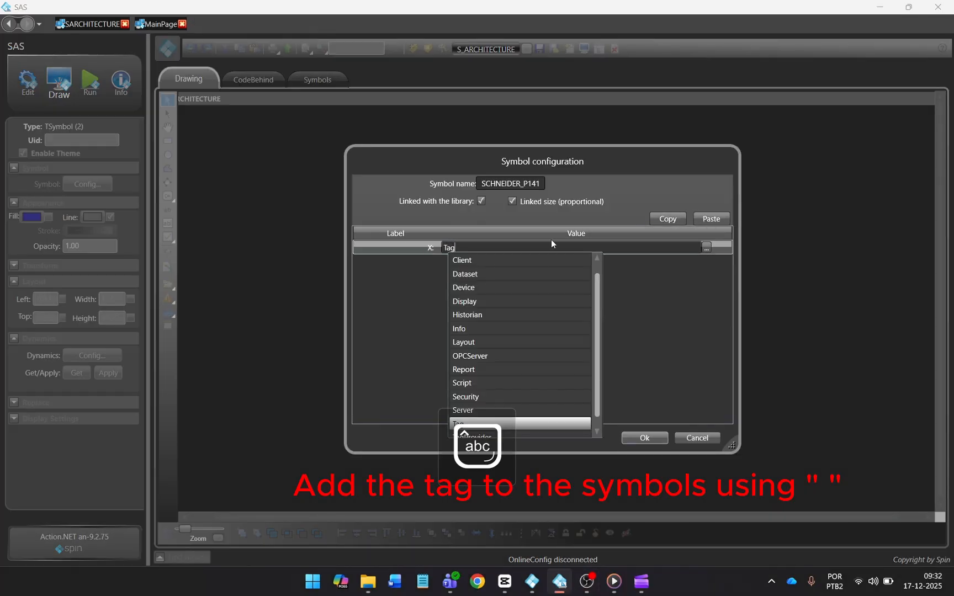
{"action": "left_click", "coordinate": [548, 263]}
{"action": "type", "text": "."}
{"action": "key", "text": "Down"}
{"action": "key", "text": "Down"}
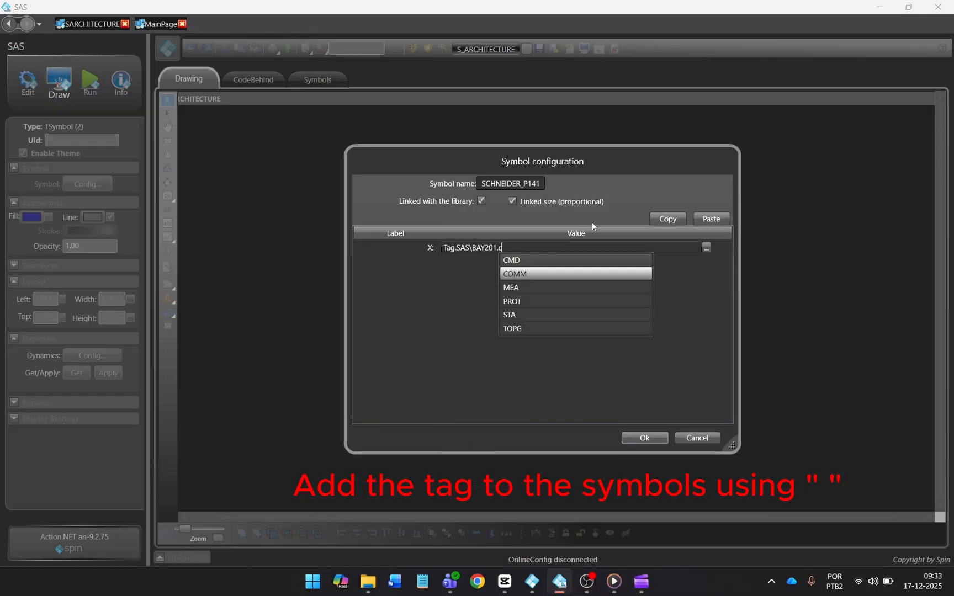
{"action": "key", "text": "Return"}
{"action": "type", "text": "."}
{"action": "type", "text": "ST"}
{"action": "key", "text": "Return"}
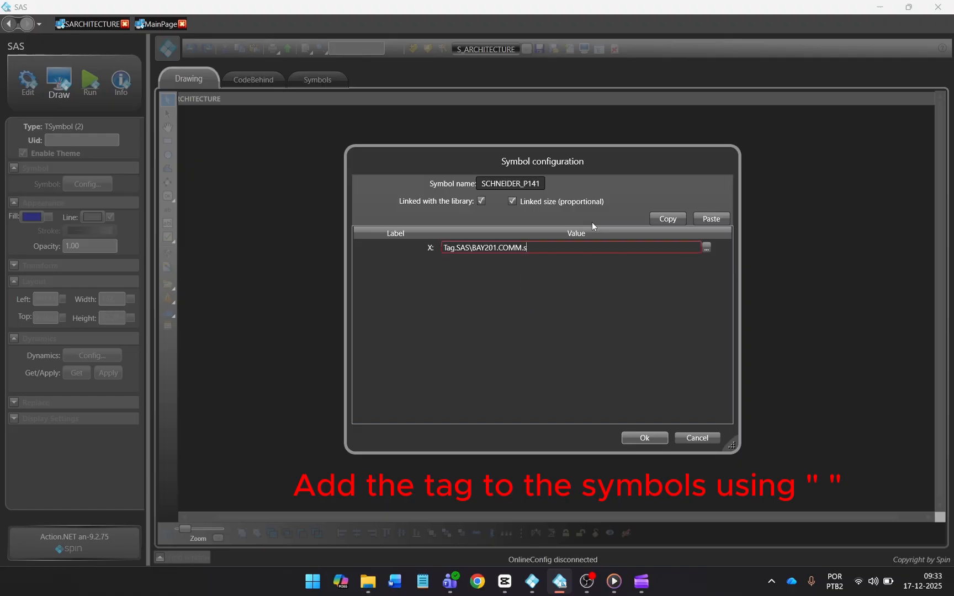
{"action": "type", "text": "\""}
{"action": "left_click", "coordinate": [445, 249]}
{"action": "type", "text": "\""}
{"action": "left_click", "coordinate": [648, 438]}
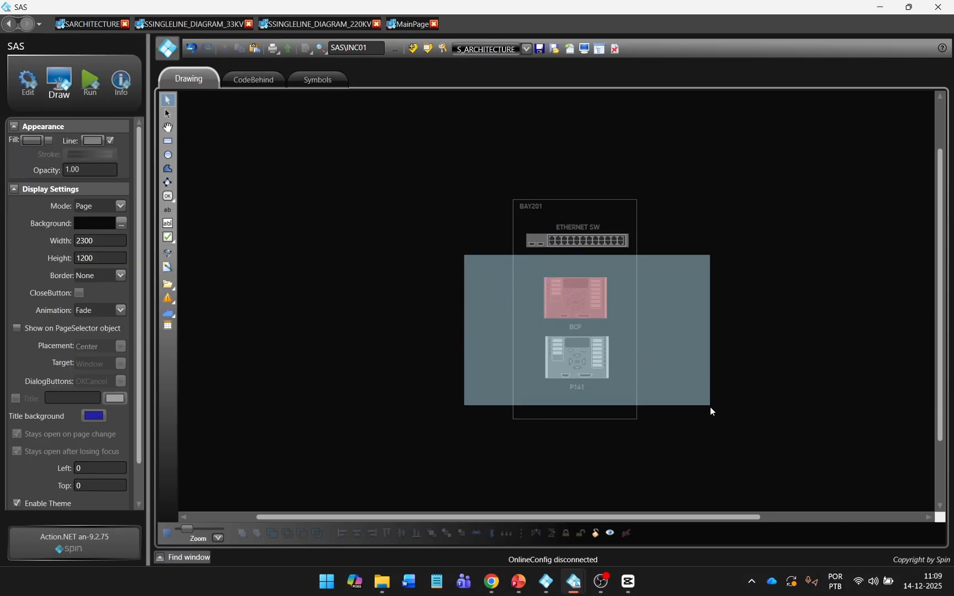
Step: Centre BCP over P141 and place a thin vertical cable line below the Ethernet switch
{"action": "left_click", "coordinate": [357, 534]}
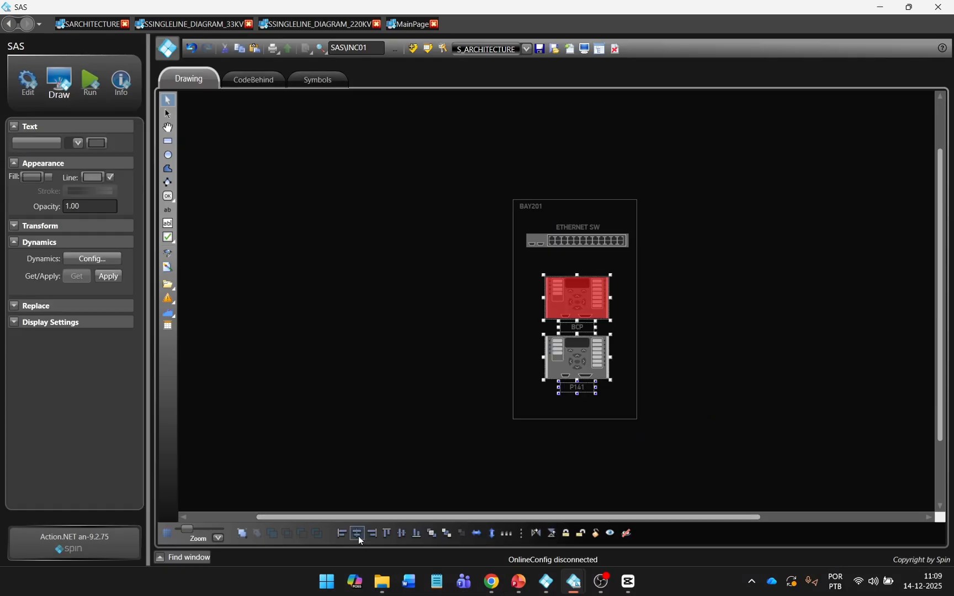
{"action": "left_click", "coordinate": [771, 307]}
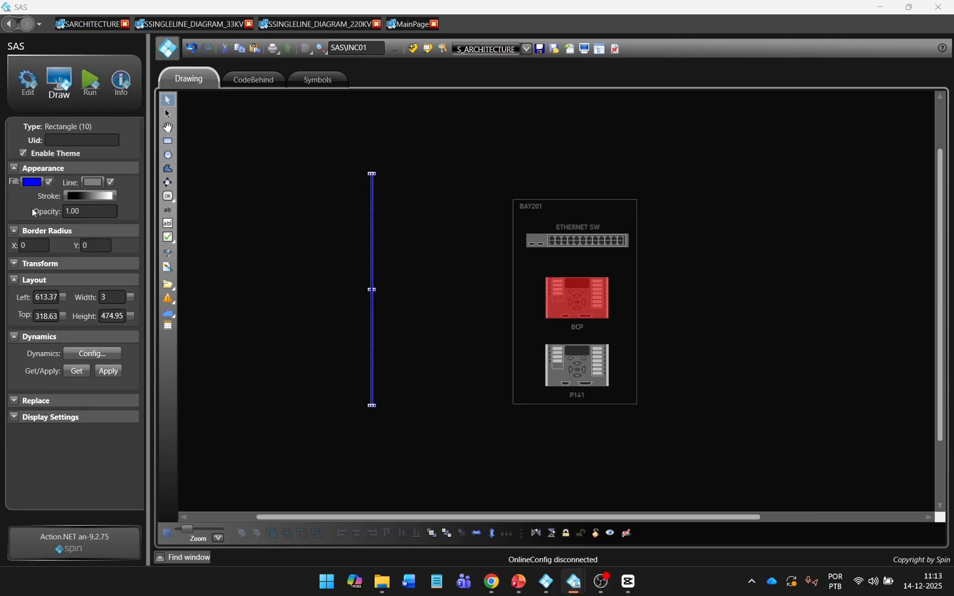
{"action": "left_click", "coordinate": [31, 182]}
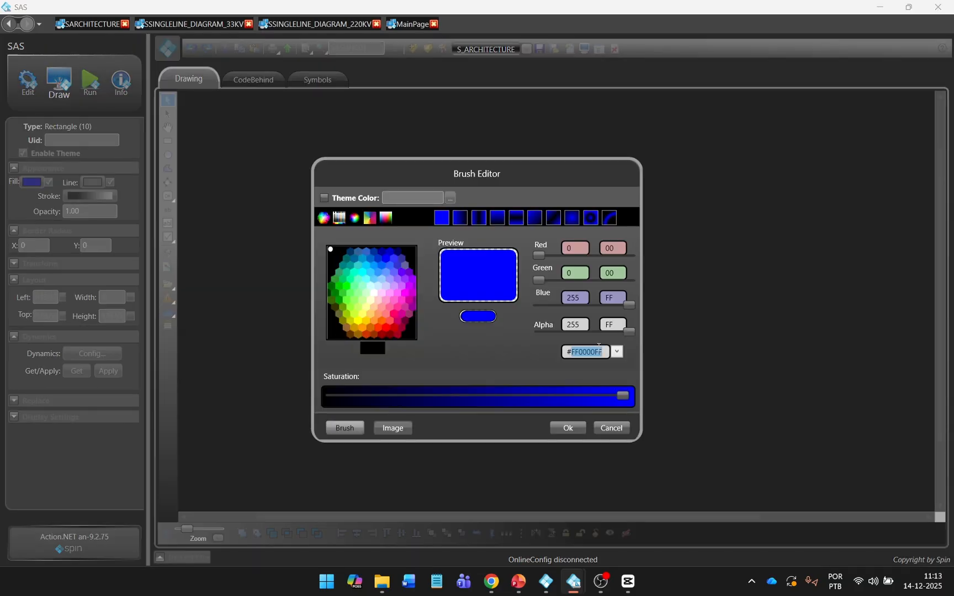
{"action": "left_click", "coordinate": [567, 428]}
{"action": "right_click", "coordinate": [434, 279]}
{"action": "left_click", "coordinate": [374, 265]}
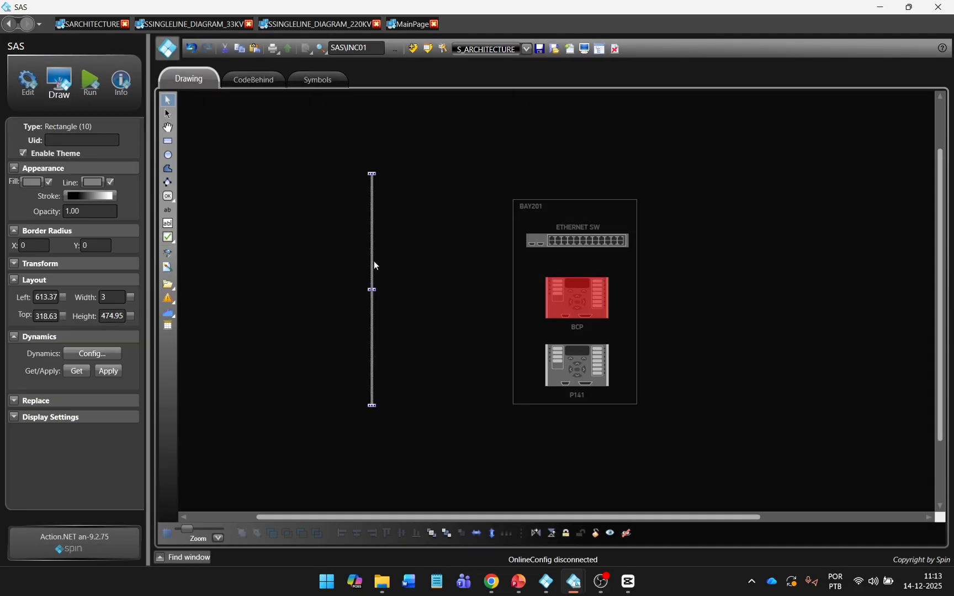
{"action": "left_click_drag", "start_coordinate": [375, 266], "coordinate": [680, 227]}
{"action": "left_click_drag", "start_coordinate": [680, 352], "coordinate": [690, 134]}
{"action": "left_click_drag", "start_coordinate": [679, 172], "coordinate": [679, 310]}
{"action": "left_click", "coordinate": [631, 288]}
Step: Widen the BAY201 frame, shift the Ethernet switch right, and duplicate the vertical line
{"action": "scroll", "coordinate": [632, 289], "scroll_direction": "up", "scroll_amount": 5}
{"action": "left_click", "coordinate": [644, 301]}
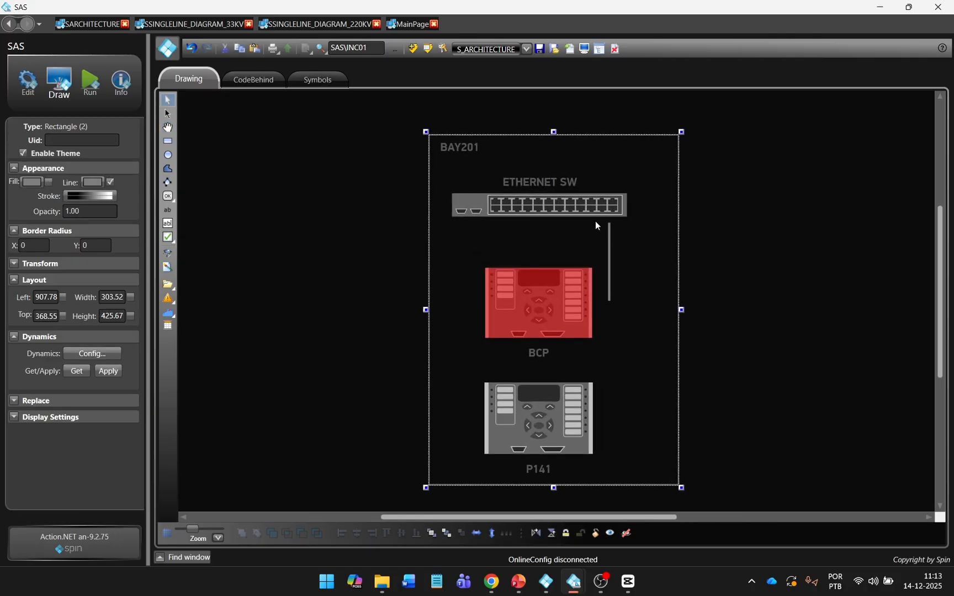
{"action": "left_click", "coordinate": [584, 214]}
{"action": "left_click_drag", "start_coordinate": [585, 214], "coordinate": [613, 209]}
{"action": "left_click_drag", "start_coordinate": [609, 290], "coordinate": [638, 267]}
{"action": "key", "text": "ctrl+c"}
{"action": "key", "text": "ctrl+v"}
{"action": "left_click", "coordinate": [616, 275], "text": "shift"}
{"action": "left_click", "coordinate": [686, 401]}
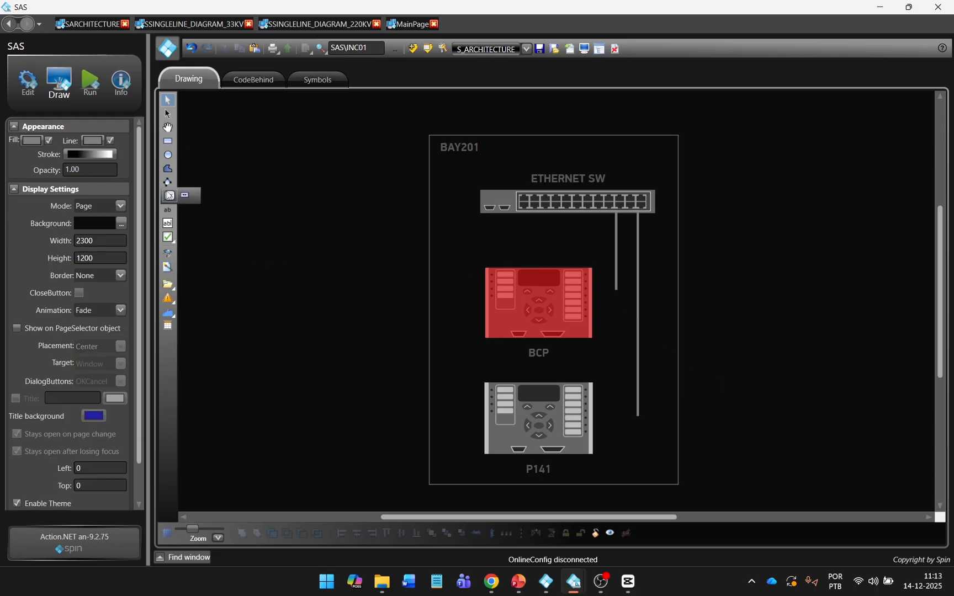
Step: Draw a horizontal cable bar of height 3, centred on BCP and ending at the vertical line
{"action": "left_click", "coordinate": [168, 138]}
{"action": "mouse_move", "coordinate": [228, 232]}
{"action": "left_mouse_down"}
{"action": "mouse_move", "coordinate": [360, 283]}
{"action": "mouse_move", "coordinate": [356, 251]}
{"action": "mouse_move", "coordinate": [395, 249]}
{"action": "left_mouse_up"}
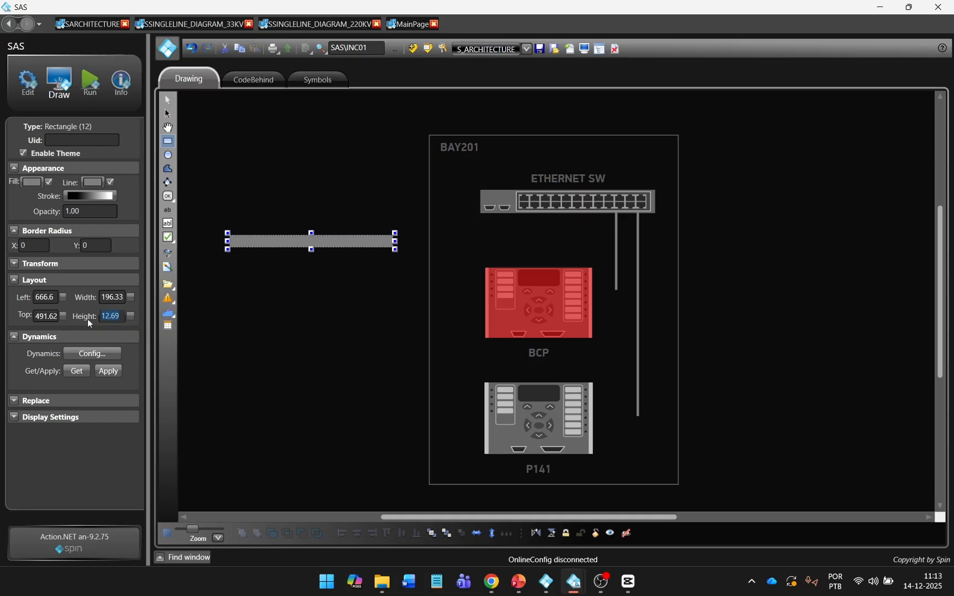
{"action": "type", "text": "3"}
{"action": "key", "text": "Return"}
{"action": "left_click", "coordinate": [361, 314]}
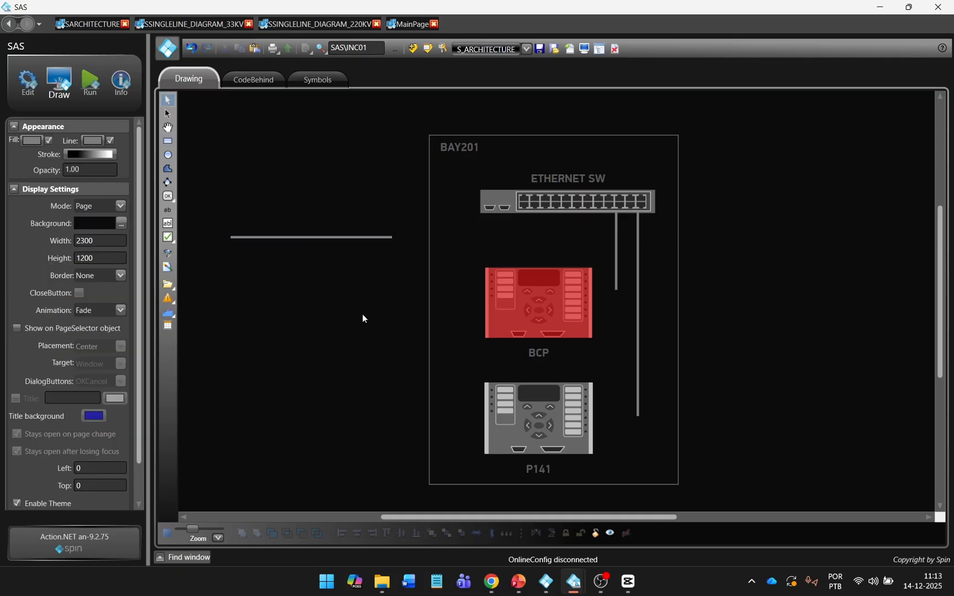
{"action": "left_click", "coordinate": [368, 238]}
{"action": "left_click_drag", "start_coordinate": [390, 238], "coordinate": [628, 309]}
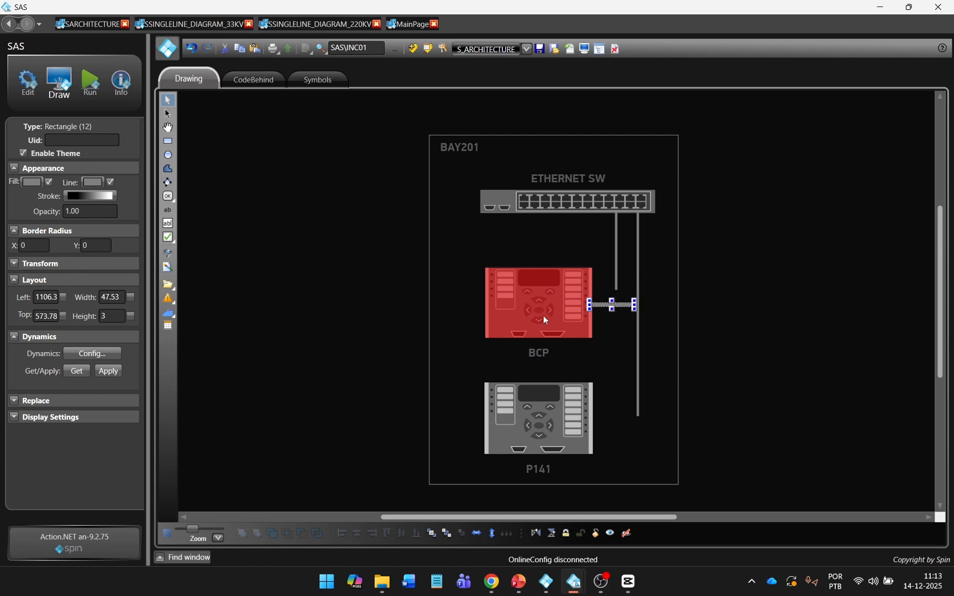
{"action": "left_click", "coordinate": [543, 319], "text": "ctrl"}
{"action": "left_click", "coordinate": [402, 533]}
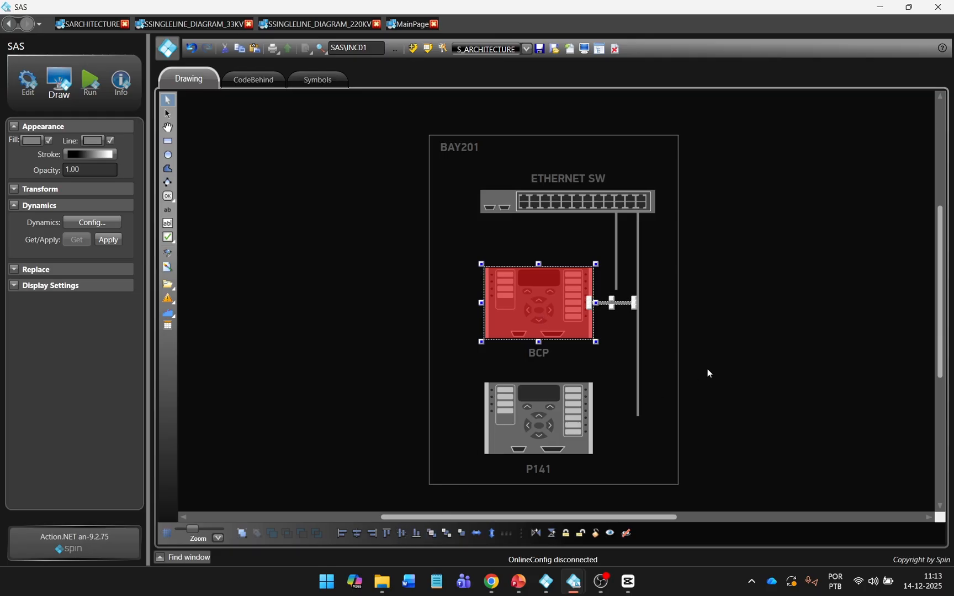
{"action": "left_click", "coordinate": [709, 374]}
{"action": "left_click", "coordinate": [628, 304]}
{"action": "left_click_drag", "start_coordinate": [632, 303], "coordinate": [617, 303]}
{"action": "left_click", "coordinate": [688, 413]}
Step: Extend the BAY201 frame's bottom edge down to enclose the devices
{"action": "scroll", "coordinate": [755, 391], "scroll_direction": "down", "scroll_amount": 1}
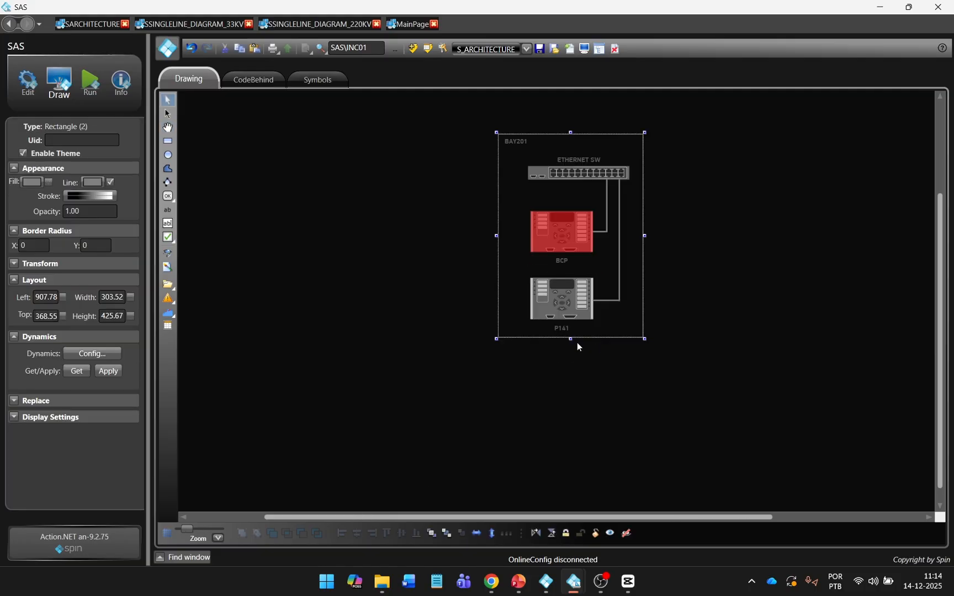
{"action": "left_click_drag", "start_coordinate": [571, 339], "coordinate": [569, 461]}
{"action": "left_click", "coordinate": [728, 373]}
{"action": "scroll", "coordinate": [728, 372], "scroll_direction": "down", "scroll_amount": 3}
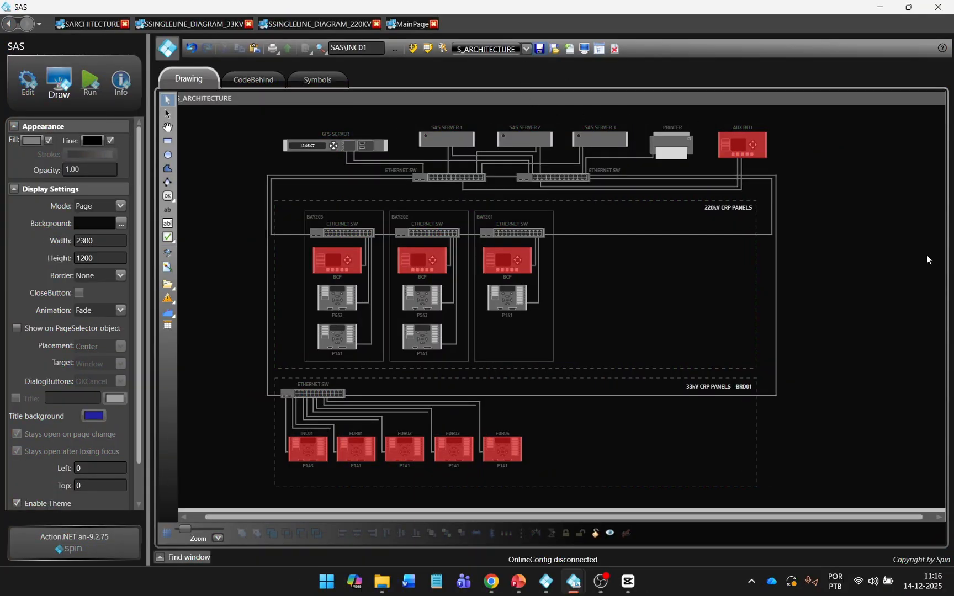
Step: Save the S_ARCHITECTURE display with Ctrl+S
{"action": "key", "text": "ctrl+s"}
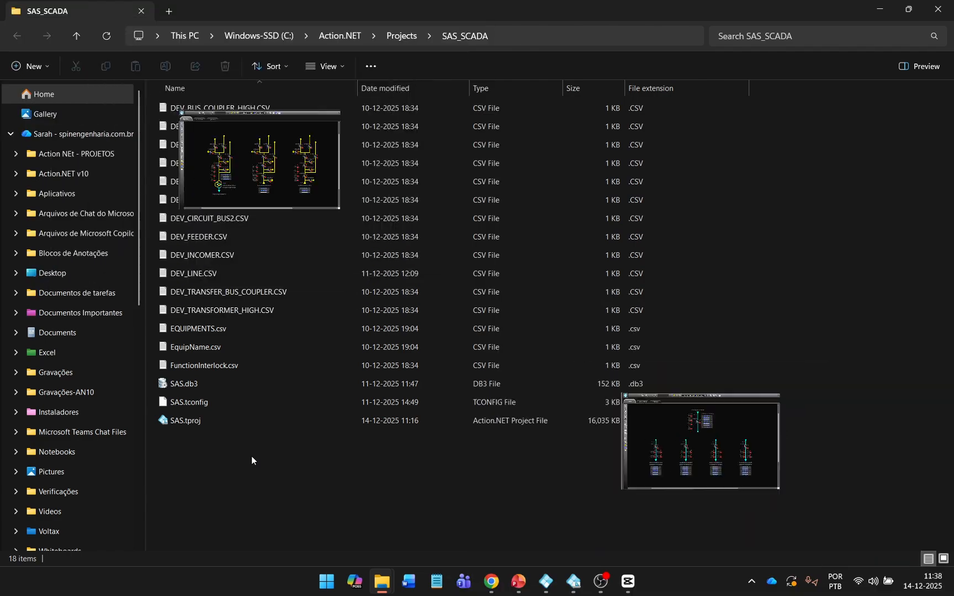
Step: Open EquipName.csv maximized and highlight the OBJECT and CB entries for SAS\BAY201
{"action": "left_click", "coordinate": [236, 354]}
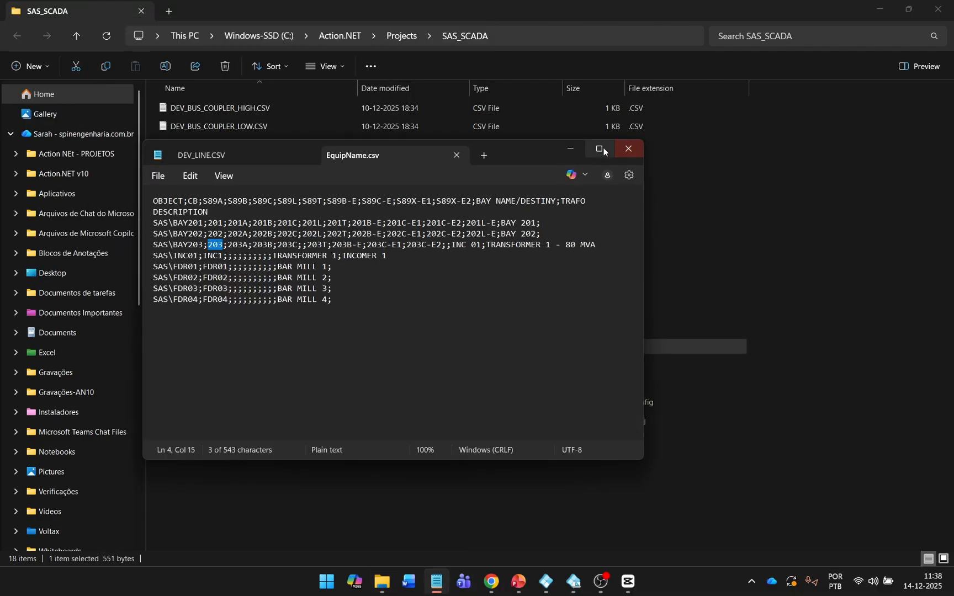
{"action": "left_click", "coordinate": [604, 148]}
{"action": "left_click", "coordinate": [267, 139]}
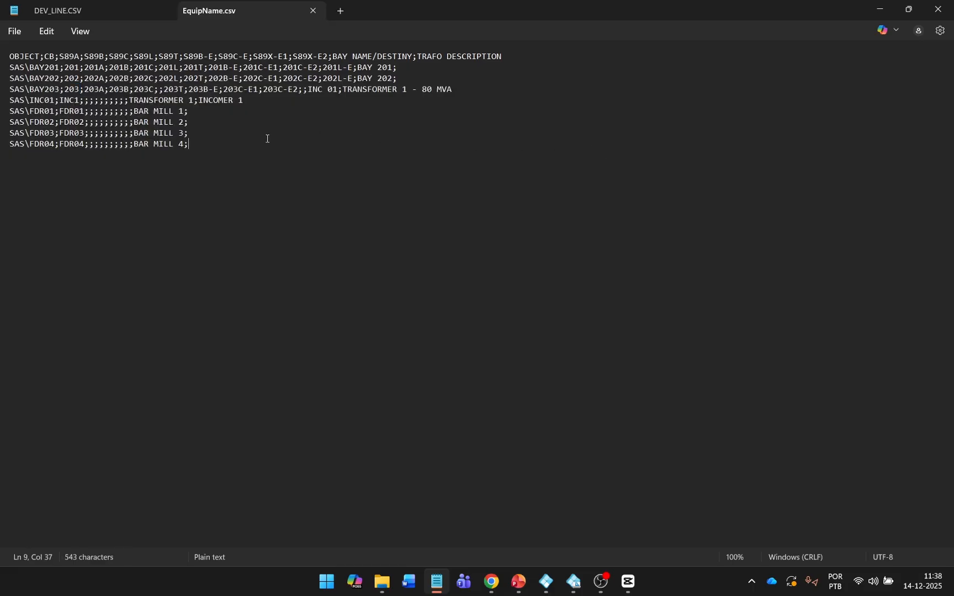
{"action": "left_click_drag", "start_coordinate": [10, 56], "coordinate": [41, 57]}
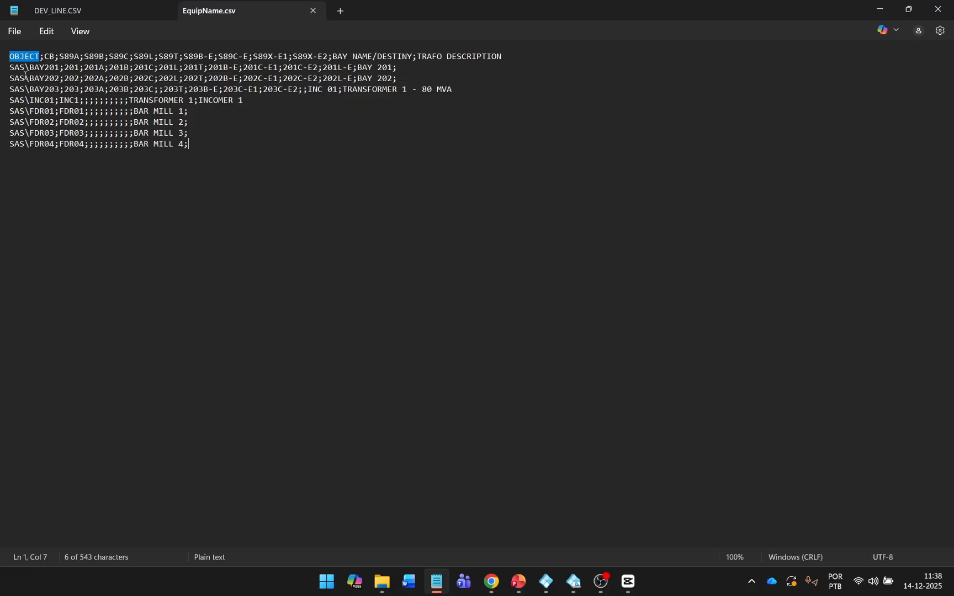
{"action": "left_click_drag", "start_coordinate": [10, 68], "coordinate": [62, 67]}
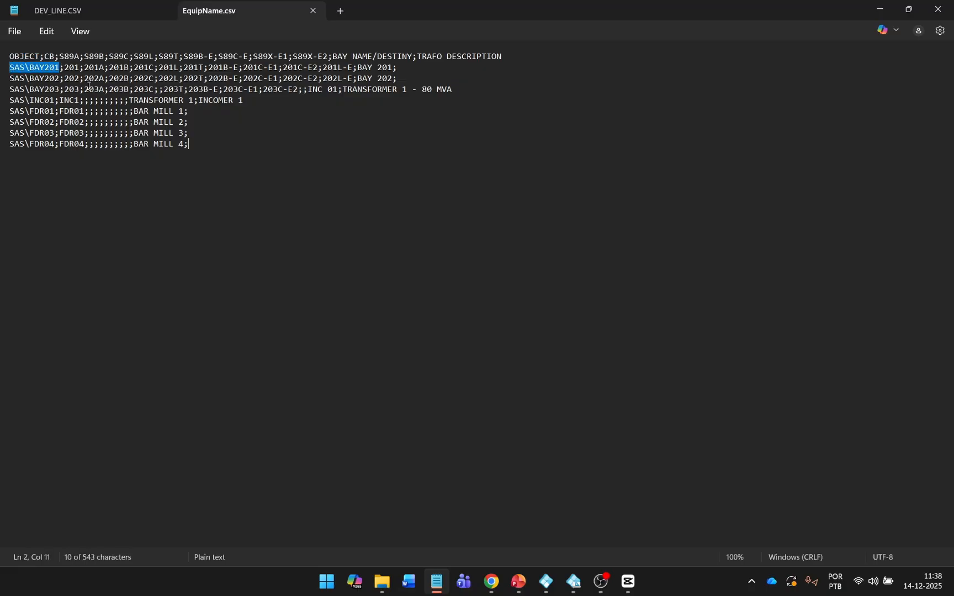
{"action": "double_click", "coordinate": [49, 58]}
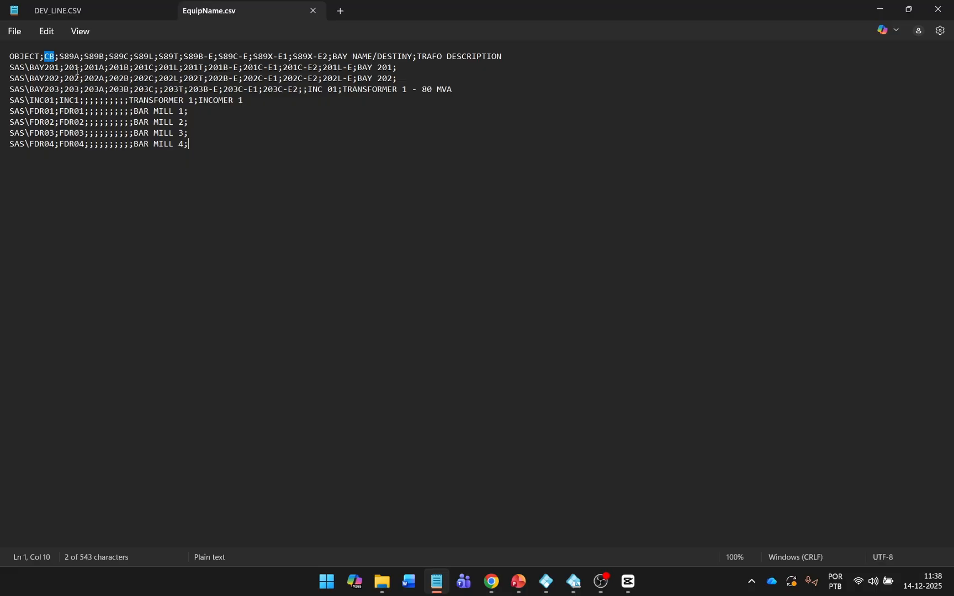
{"action": "double_click", "coordinate": [71, 68]}
Step: Highlight the disconnector columns, INC 01, BAY NAME/DESTINY header and TRANSFORMER 1 description
{"action": "left_click_drag", "start_coordinate": [60, 57], "coordinate": [347, 57]}
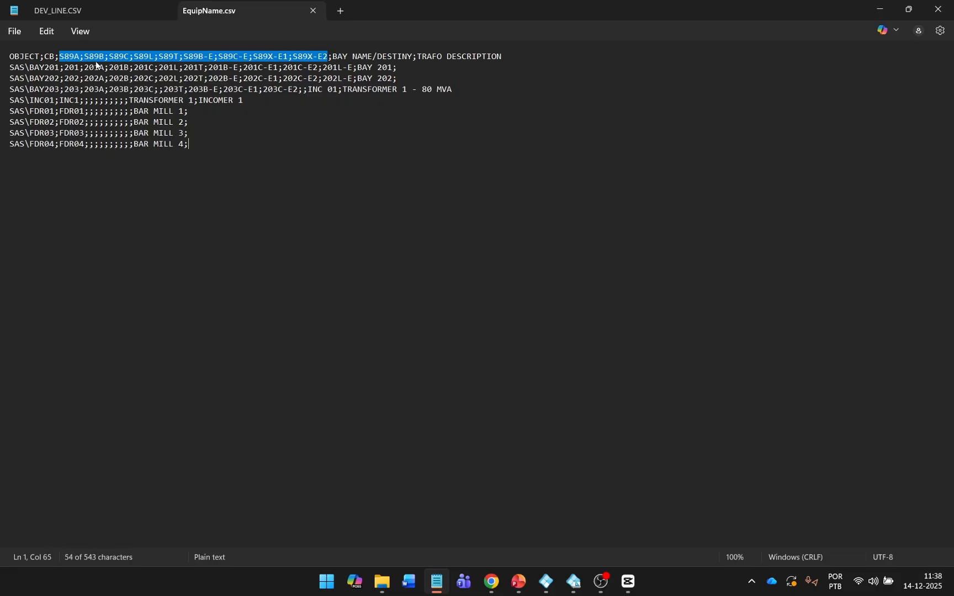
{"action": "left_click_drag", "start_coordinate": [87, 69], "coordinate": [414, 58]}
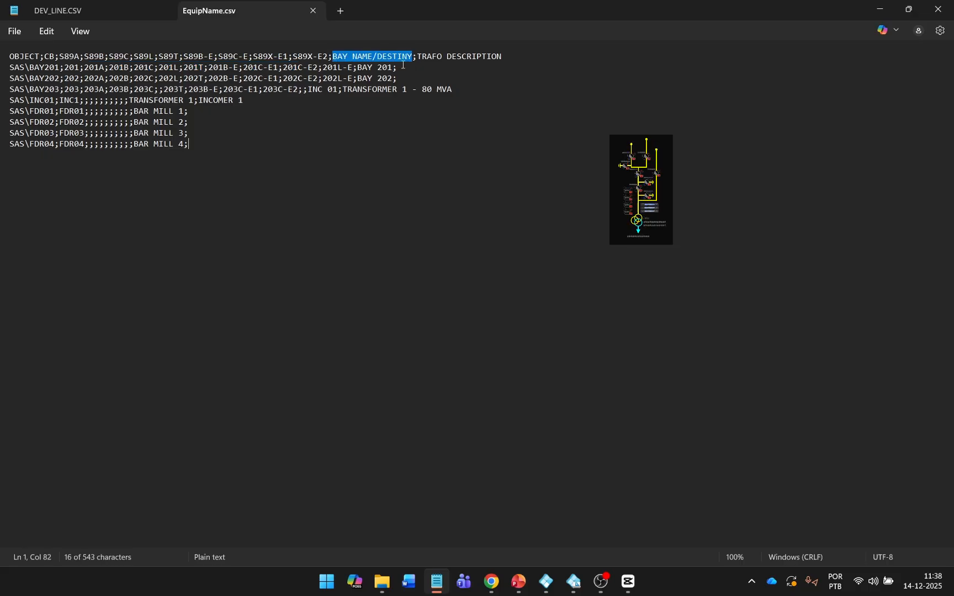
{"action": "left_click_drag", "start_coordinate": [311, 90], "coordinate": [339, 90]}
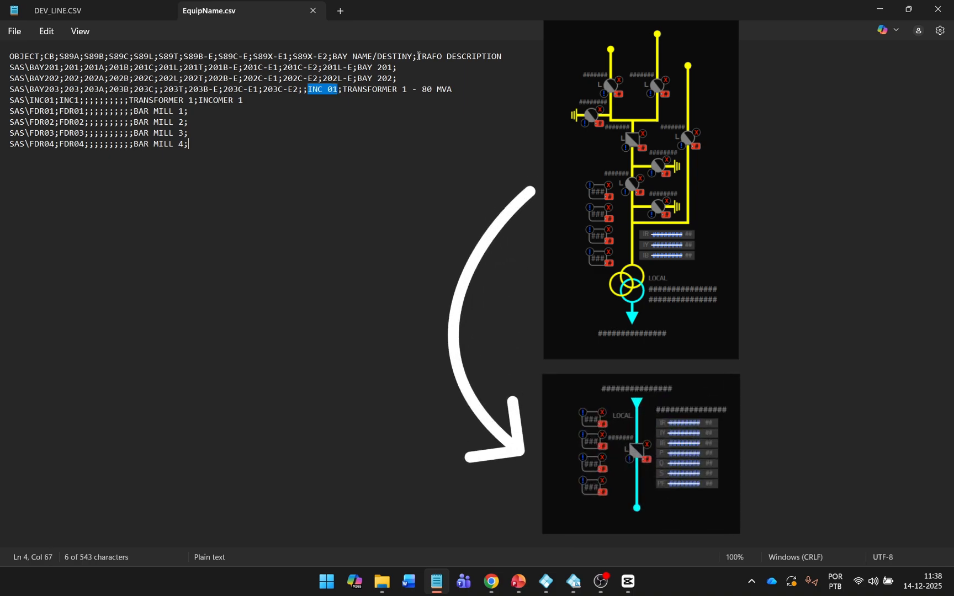
{"action": "left_click_drag", "start_coordinate": [333, 57], "coordinate": [408, 58]}
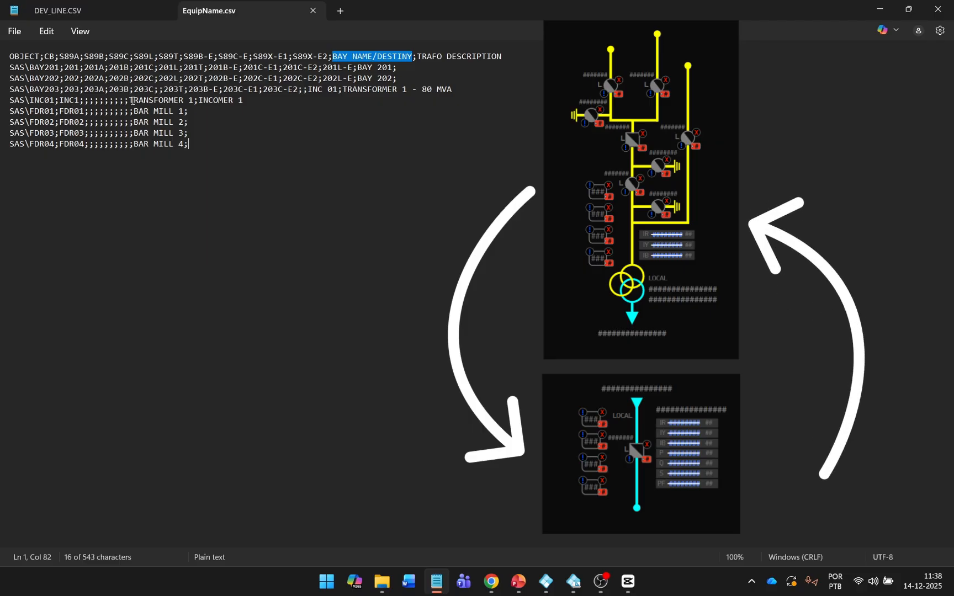
{"action": "left_click_drag", "start_coordinate": [131, 101], "coordinate": [192, 101]}
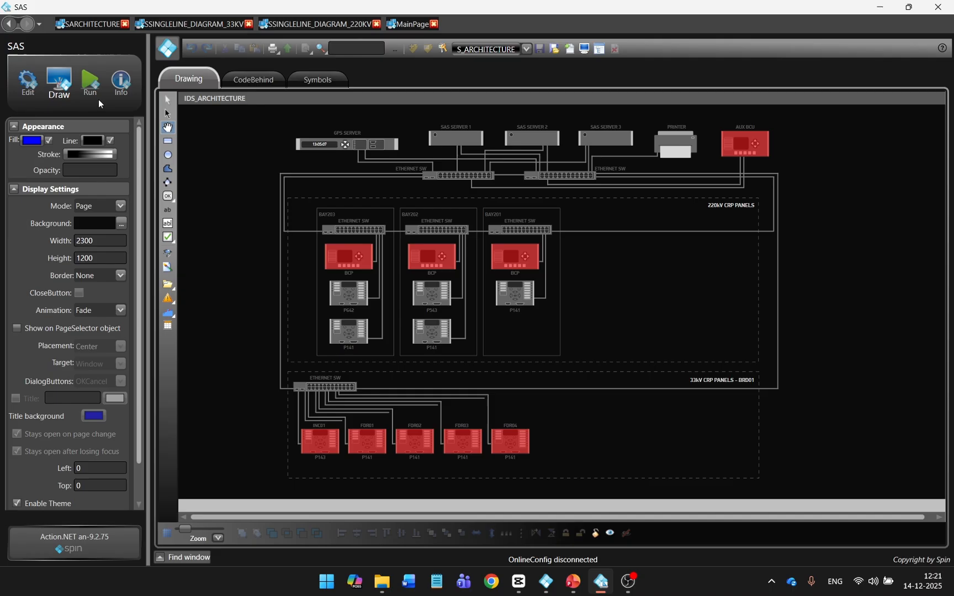
Step: Run the SAS project from Startup and log in as the Administrator user with the account password
{"action": "left_click", "coordinate": [92, 93]}
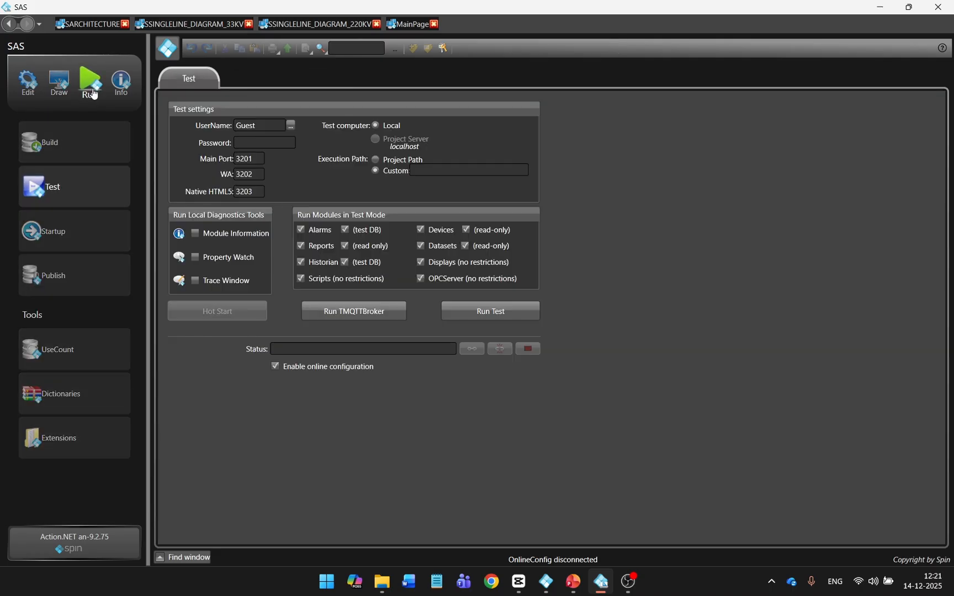
{"action": "left_click", "coordinate": [95, 242]}
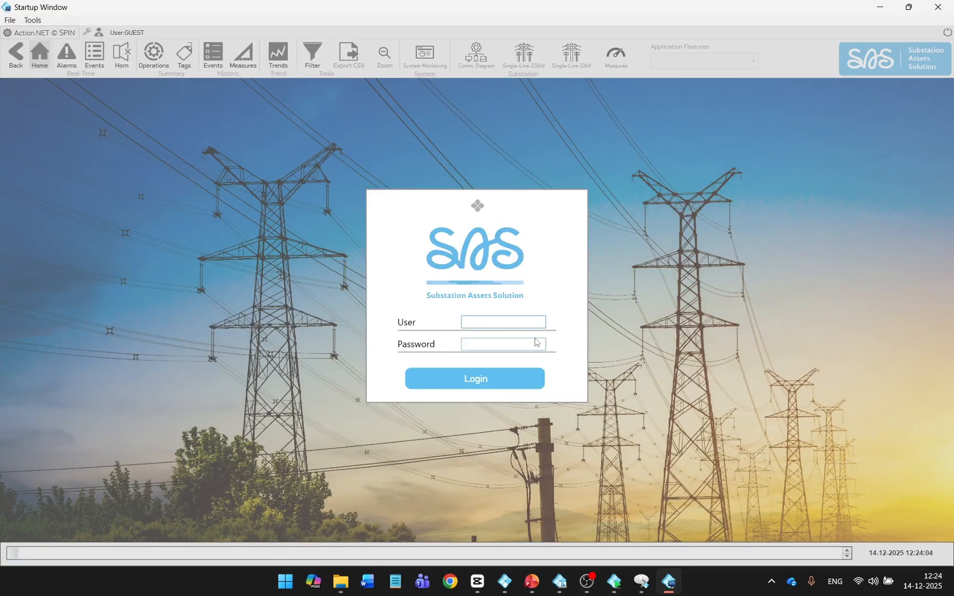
{"action": "left_click", "coordinate": [535, 325]}
{"action": "type", "text": "Administrator"}
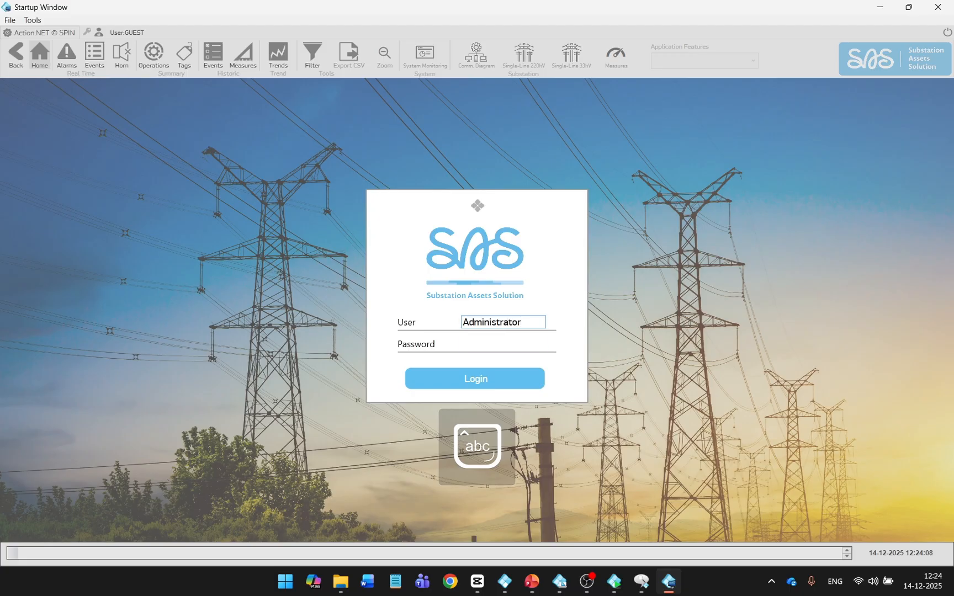
{"action": "key", "text": "Tab"}
{"action": "type", "text": "••••••"}
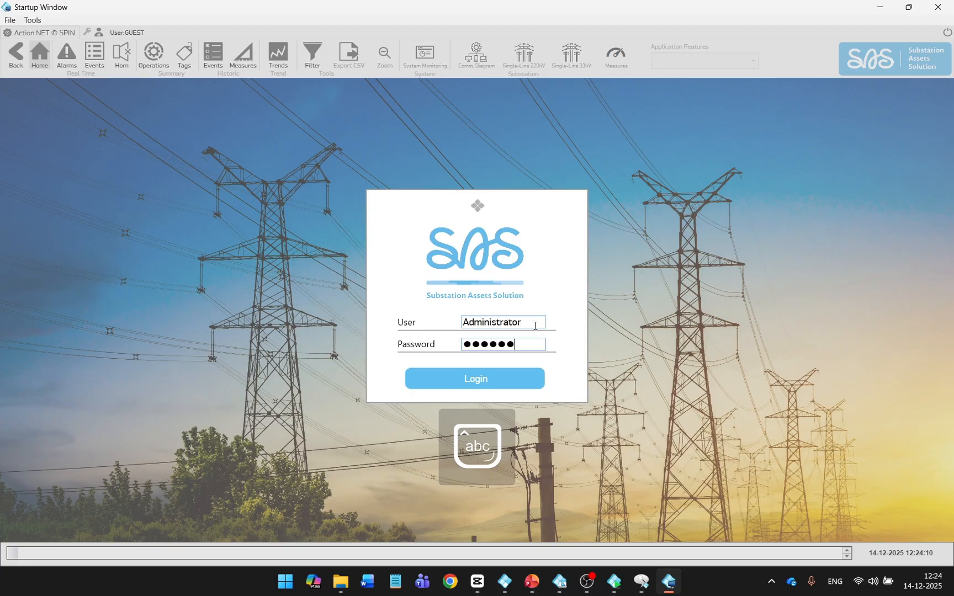
{"action": "type", "text": "•••"}
{"action": "left_click", "coordinate": [481, 379]}
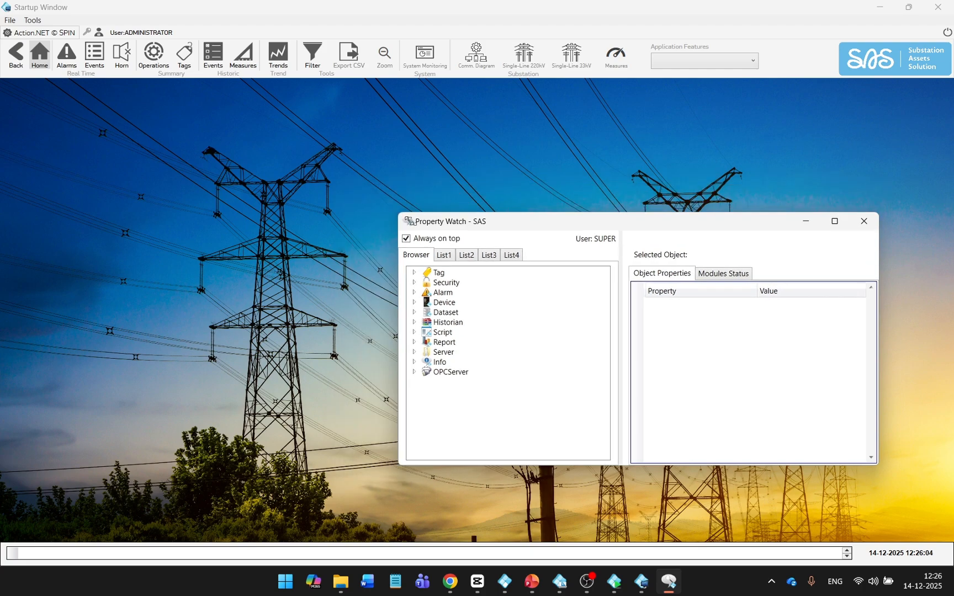
Step: Show the 220 kV single-line and select BAY203's STA CB52 breaker tag in Property Watch
{"action": "left_click", "coordinate": [518, 67]}
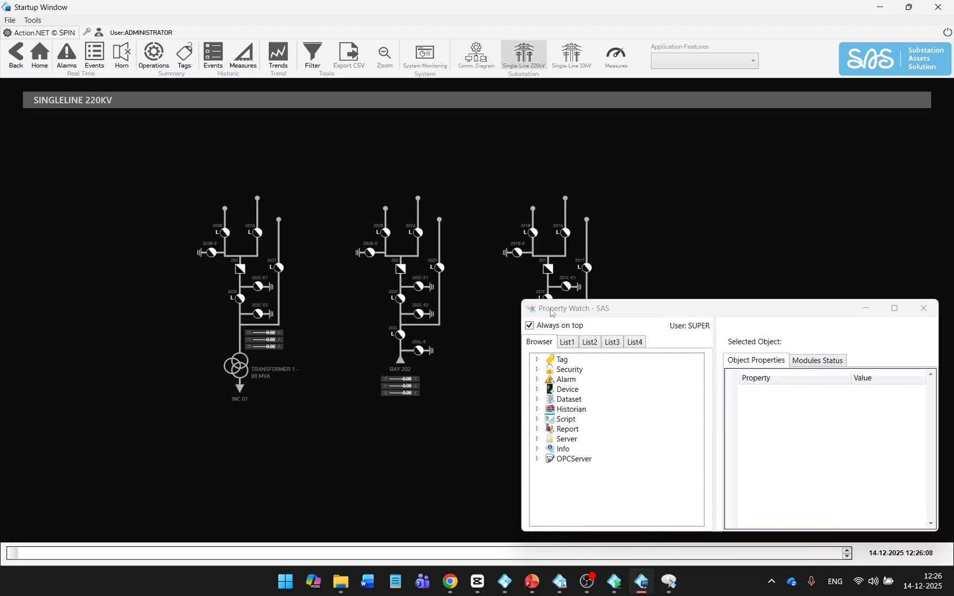
{"action": "left_click_drag", "start_coordinate": [549, 309], "coordinate": [364, 194]}
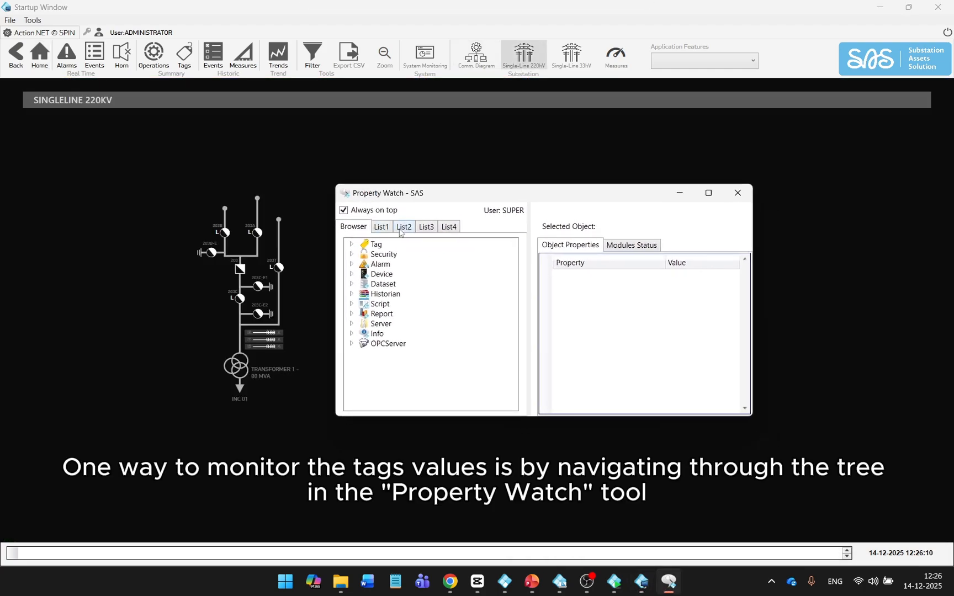
{"action": "left_click", "coordinate": [351, 244]}
{"action": "left_click", "coordinate": [363, 254]}
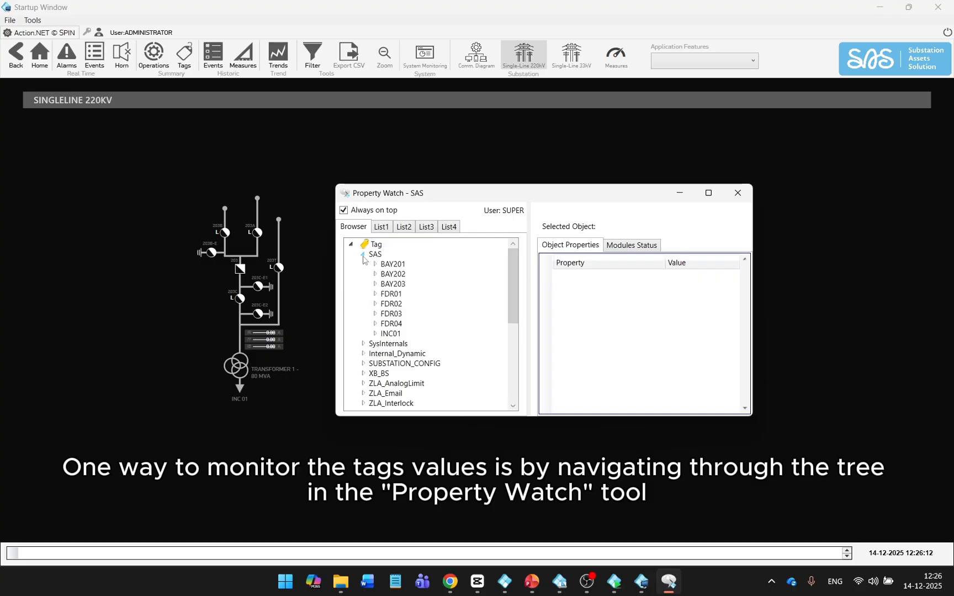
{"action": "left_click", "coordinate": [375, 283]}
{"action": "left_click", "coordinate": [386, 334]}
{"action": "left_click", "coordinate": [413, 254]}
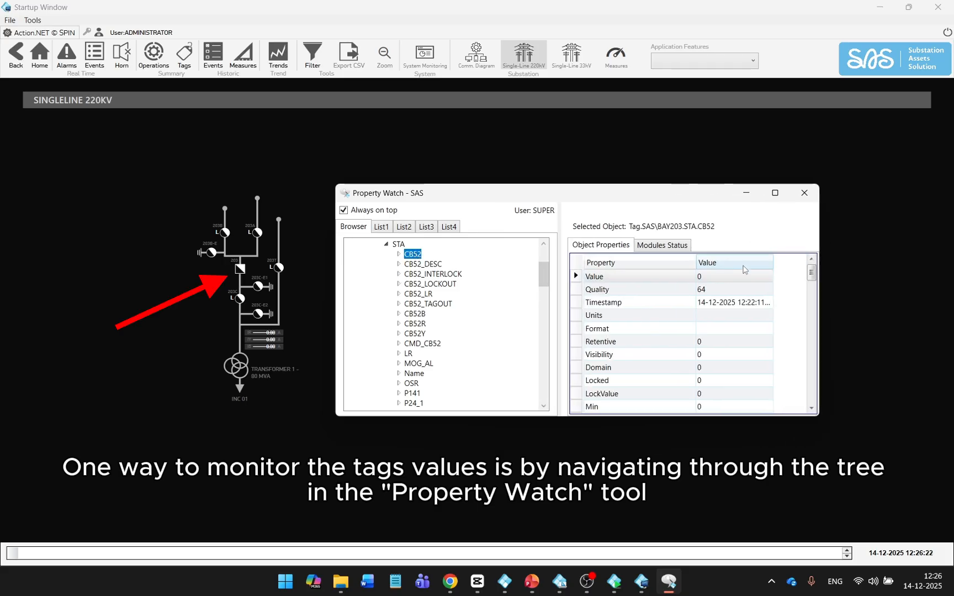
Step: Set BAY203 CB52 to 1, then 3 so the breaker shows undefined, and show the 33 kV single-line
{"action": "left_click", "coordinate": [725, 276]}
{"action": "type", "text": "1"}
{"action": "key", "text": "Return"}
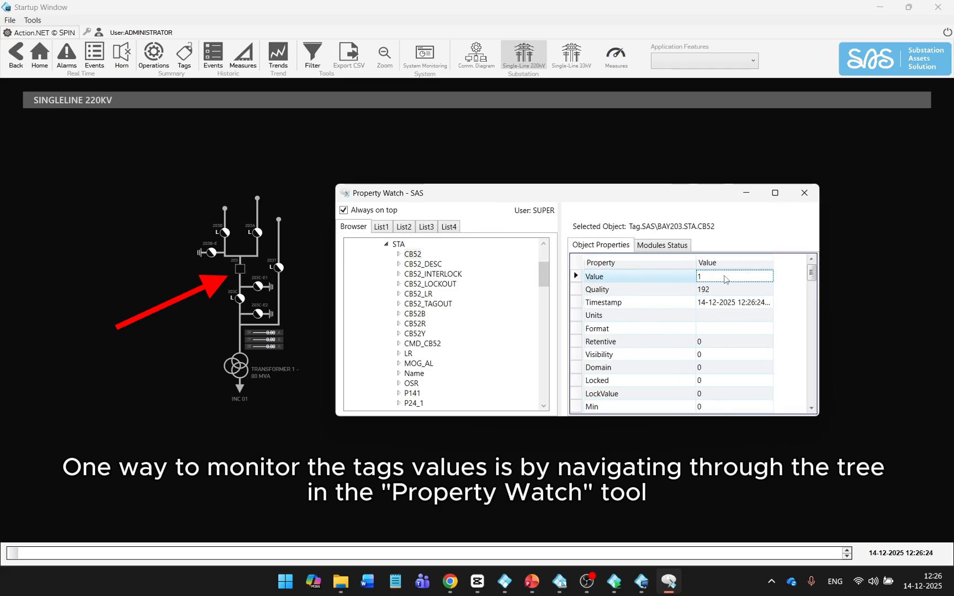
{"action": "key", "text": "Return"}
{"action": "left_click", "coordinate": [725, 276]}
{"action": "type", "text": "3"}
{"action": "key", "text": "Return"}
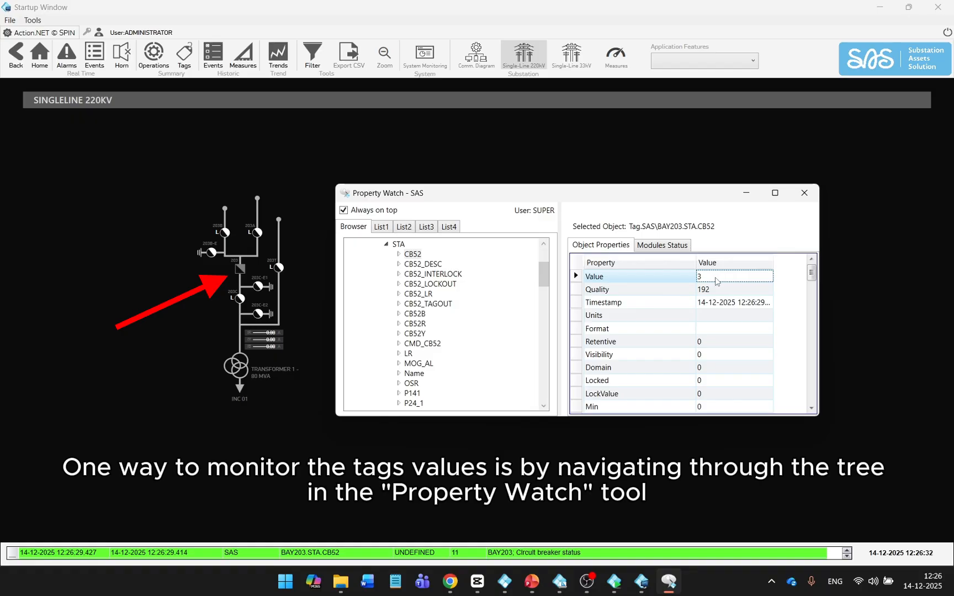
{"action": "left_click", "coordinate": [571, 55]}
Step: Collapse BAY203 and expand the INC01 MEA measurement tags in Property Watch
{"action": "left_click", "coordinate": [387, 244]}
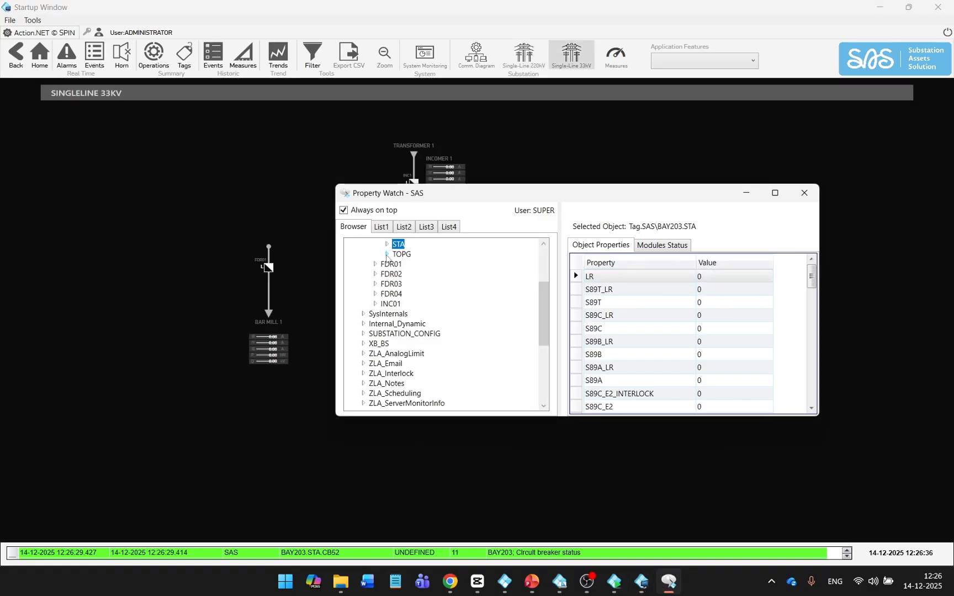
{"action": "left_click", "coordinate": [375, 304]}
{"action": "left_click_drag", "start_coordinate": [491, 195], "coordinate": [238, 143]}
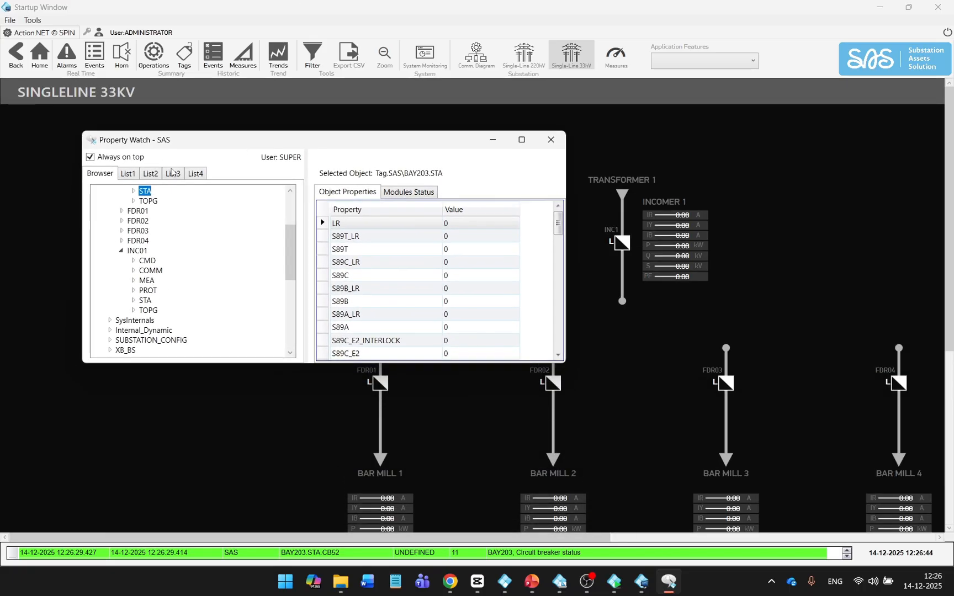
{"action": "left_click", "coordinate": [133, 281]}
Step: Set INC01's AMP_B to 123 and AMP_Y to 12231
{"action": "left_click", "coordinate": [162, 263]}
{"action": "left_click", "coordinate": [451, 223]}
{"action": "type", "text": "123"}
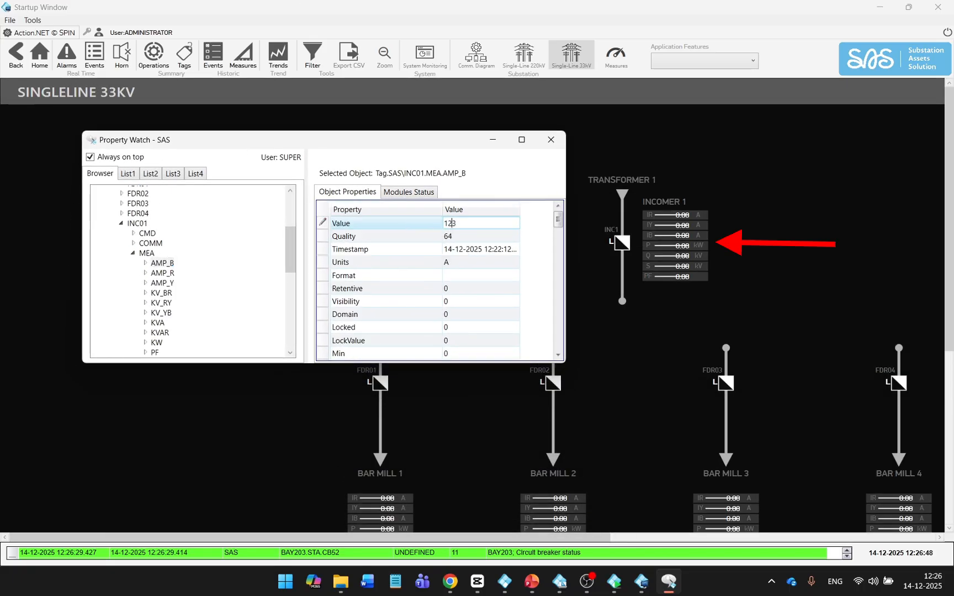
{"action": "key", "text": "Return"}
{"action": "left_click", "coordinate": [162, 283]}
{"action": "left_click", "coordinate": [480, 223]}
{"action": "type", "text": "12231"}
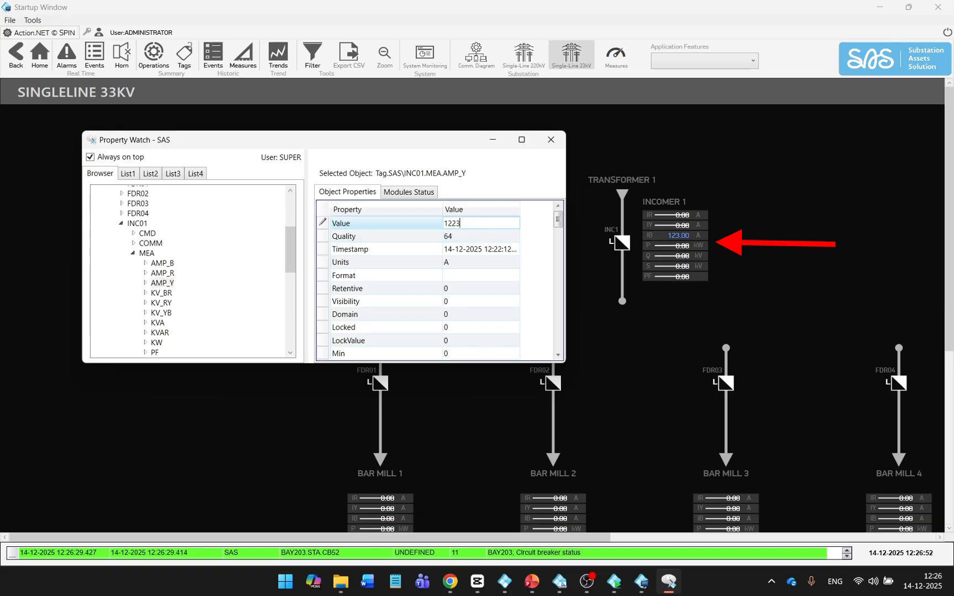
{"action": "key", "text": "Return"}
Step: Cycle INC01's STA CB52 breaker value through 1, 2 and 3, then switch to List2
{"action": "left_click", "coordinate": [134, 254]}
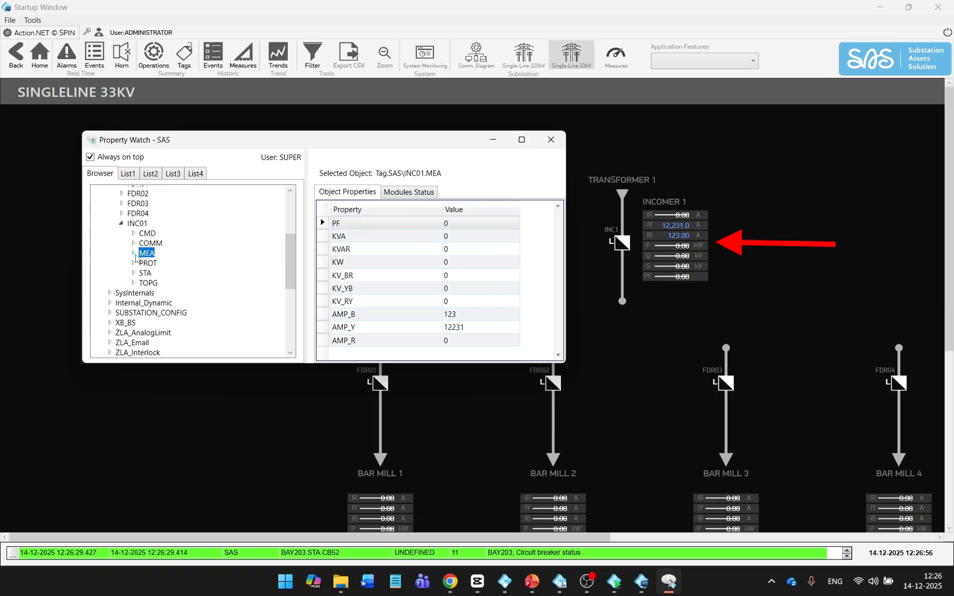
{"action": "left_click", "coordinate": [133, 272]}
{"action": "left_click", "coordinate": [153, 282]}
{"action": "left_click", "coordinate": [475, 223]}
{"action": "type", "text": "1"}
{"action": "key", "text": "Return"}
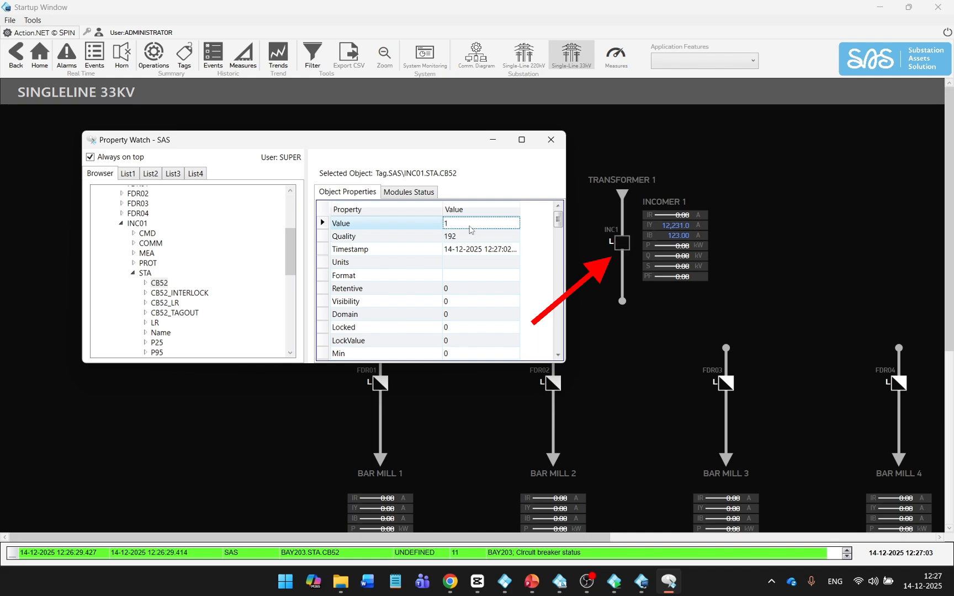
{"action": "left_click", "coordinate": [470, 226]}
{"action": "type", "text": "2"}
{"action": "key", "text": "Return"}
{"action": "left_click", "coordinate": [471, 226]}
{"action": "type", "text": "3"}
{"action": "key", "text": "Return"}
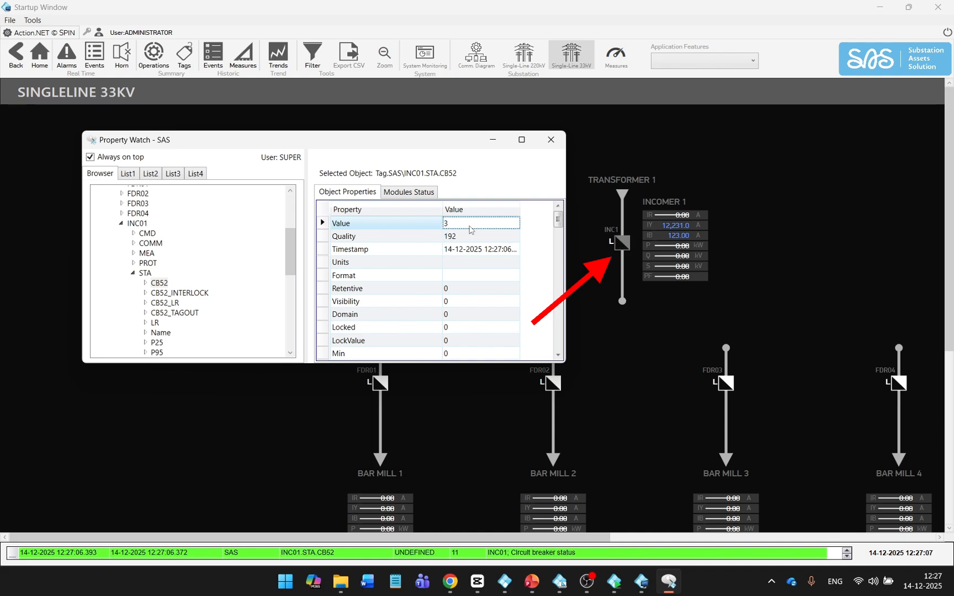
{"action": "left_click", "coordinate": [150, 173]}
Step: Add Tag.SAS\FDR01.STA.CB52 to the second watch list using autocomplete and enter its value
{"action": "left_click", "coordinate": [148, 223]}
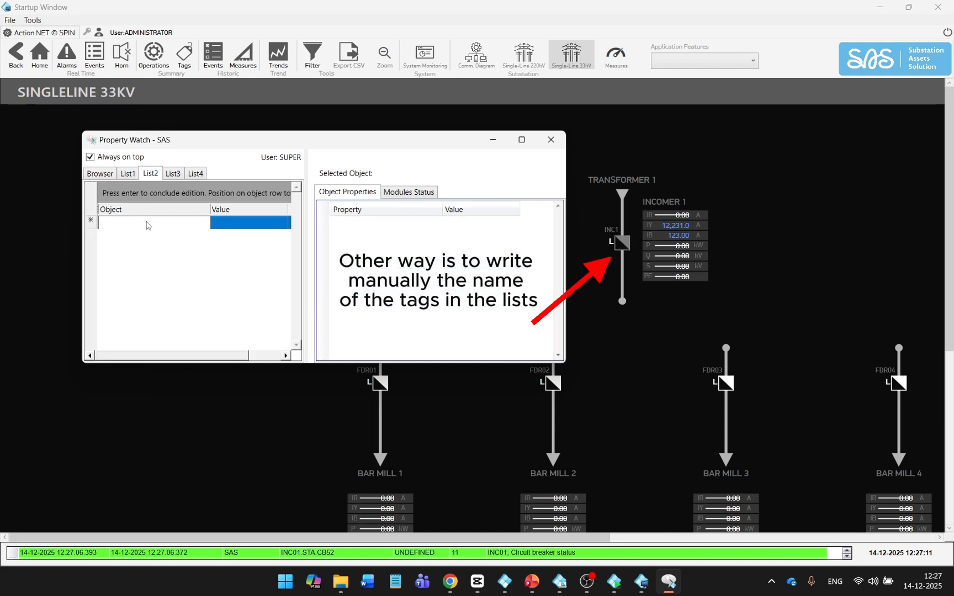
{"action": "type", "text": "Tag."}
{"action": "key", "text": "Down"}
{"action": "key", "text": "Down"}
{"action": "key", "text": "Down"}
{"action": "key", "text": "Down"}
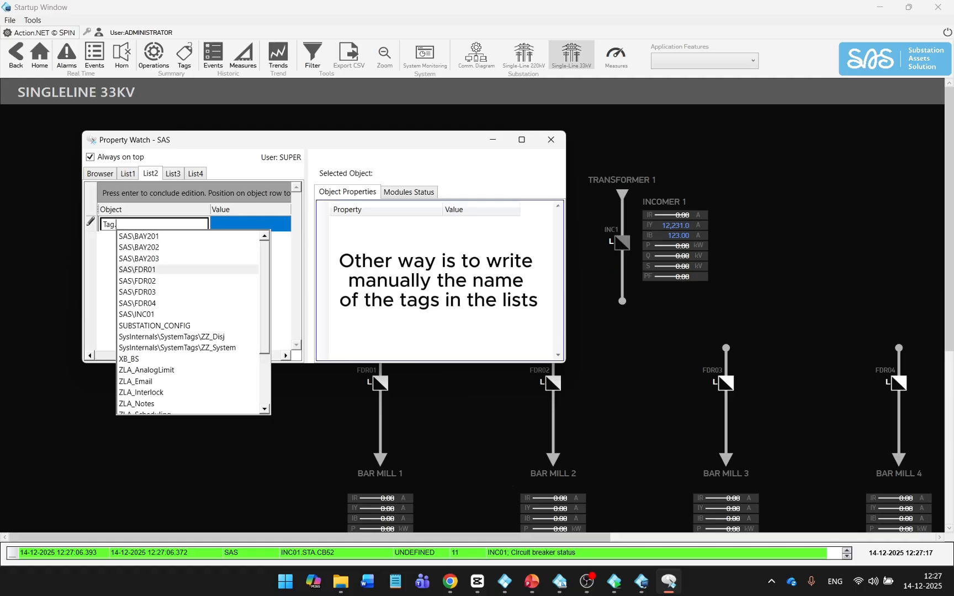
{"action": "key", "text": "Return"}
{"action": "left_click_drag", "start_coordinate": [391, 147], "coordinate": [388, 105]}
{"action": "type", "text": ".s"}
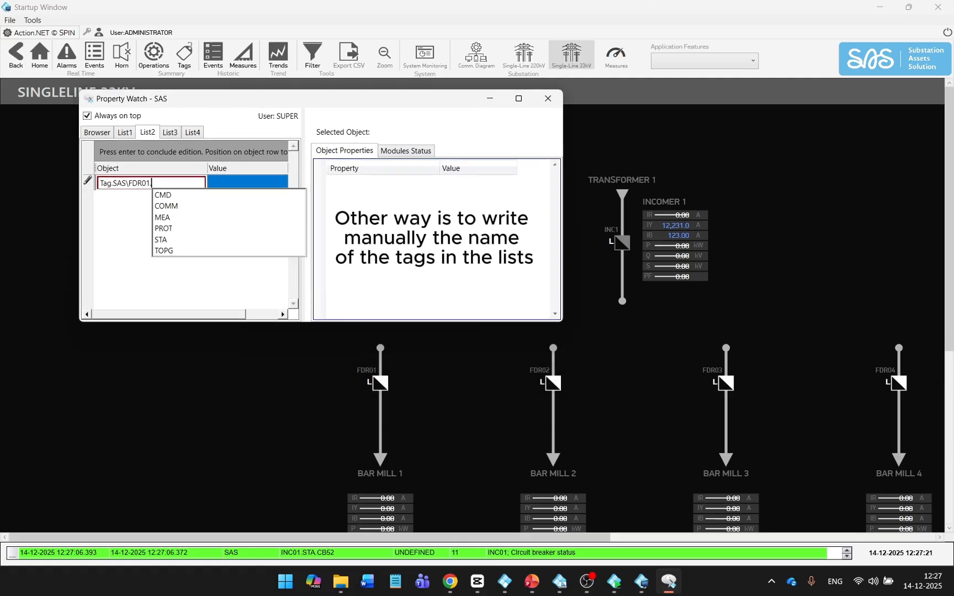
{"action": "key", "text": "Up"}
{"action": "key", "text": "Return"}
{"action": "type", "text": ".CB52"}
{"action": "key", "text": "Return"}
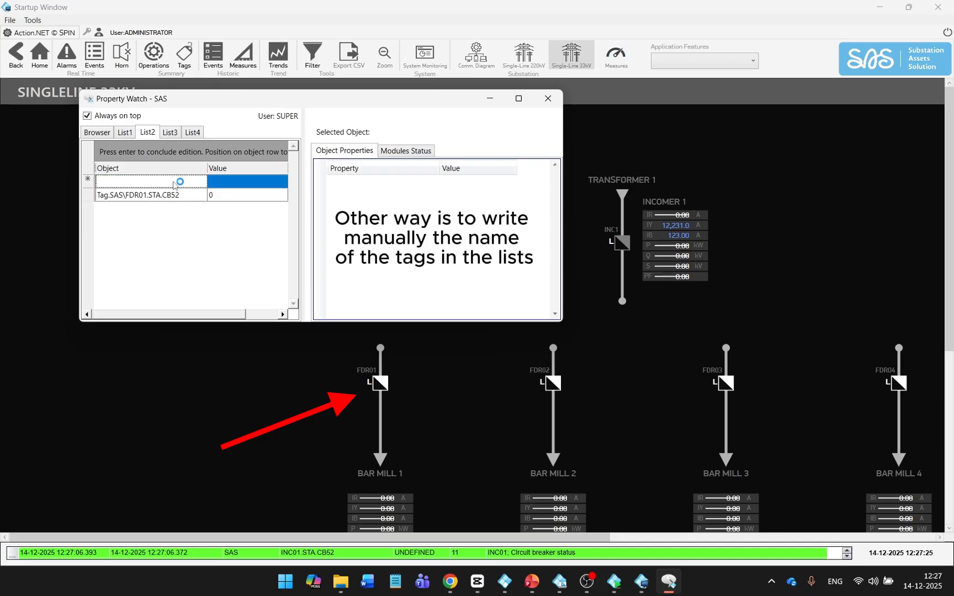
{"action": "type", "text": "1"}
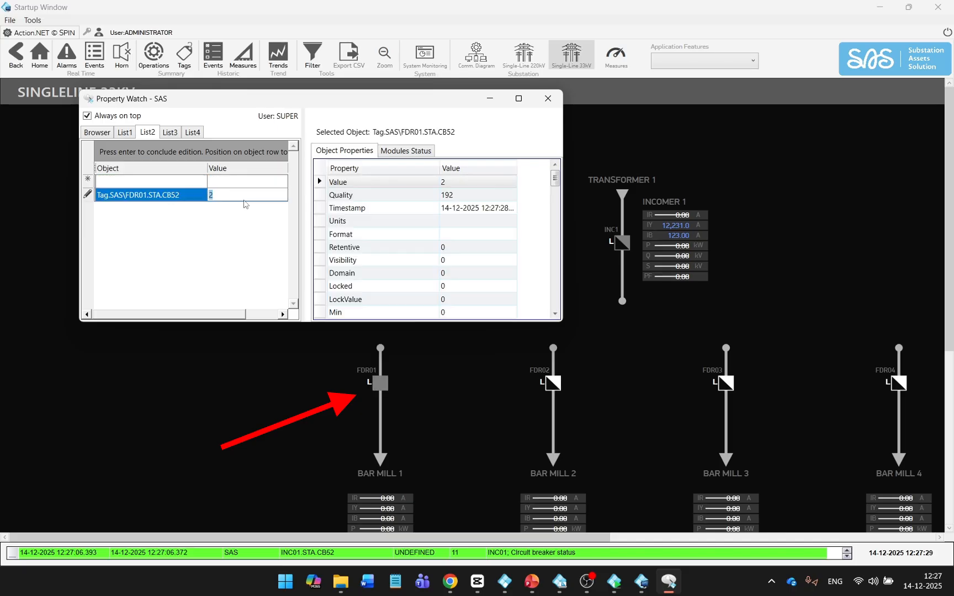